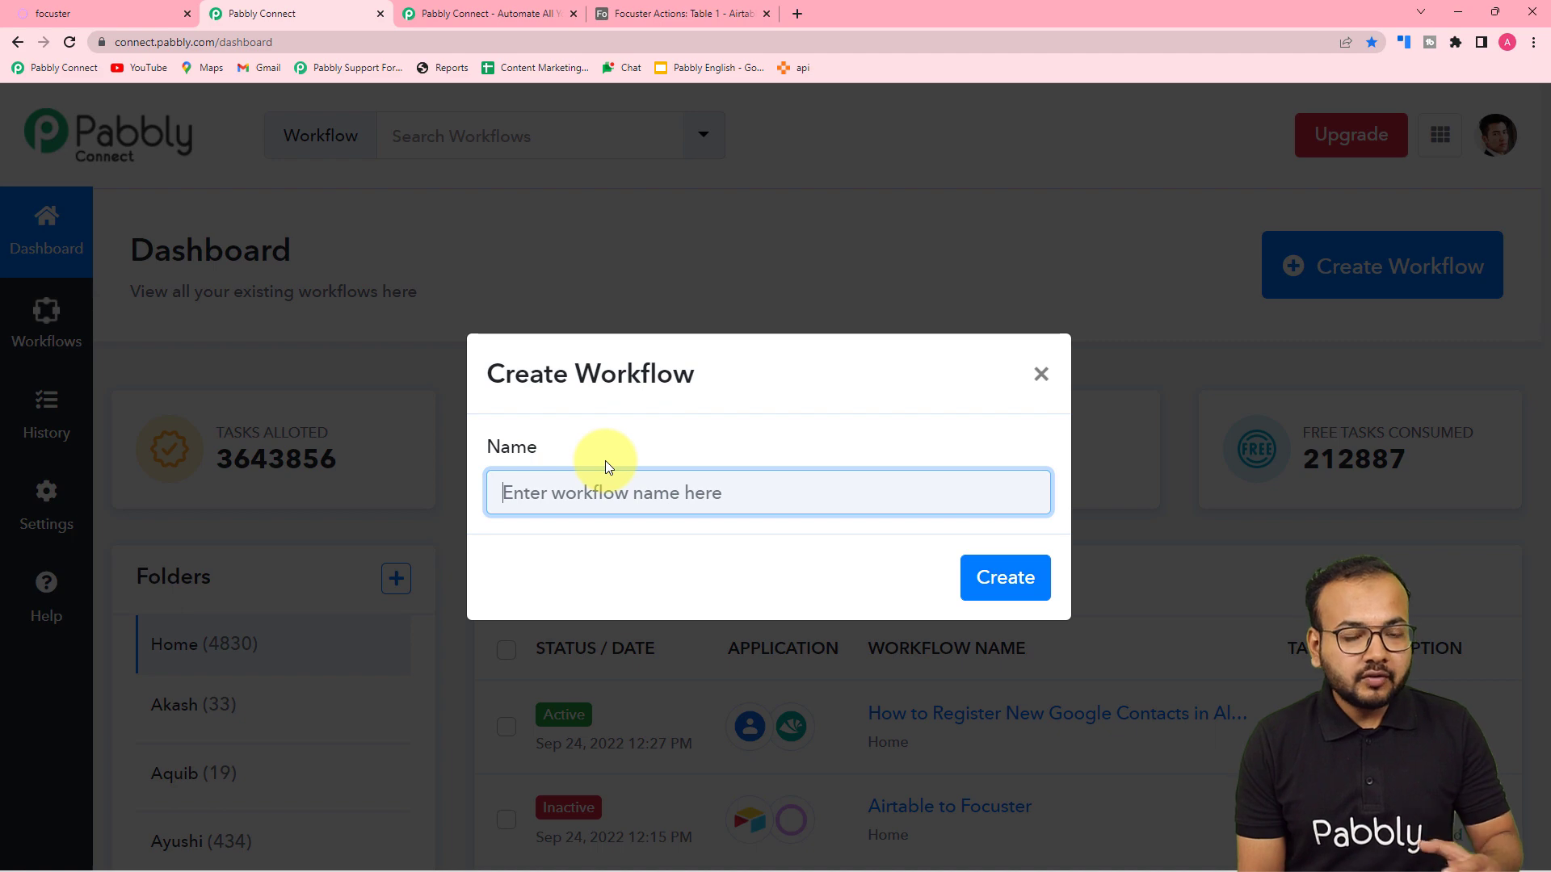
# Name the new workflow "Airtable to Focuster Automation" and create it
pyautogui.write('A')
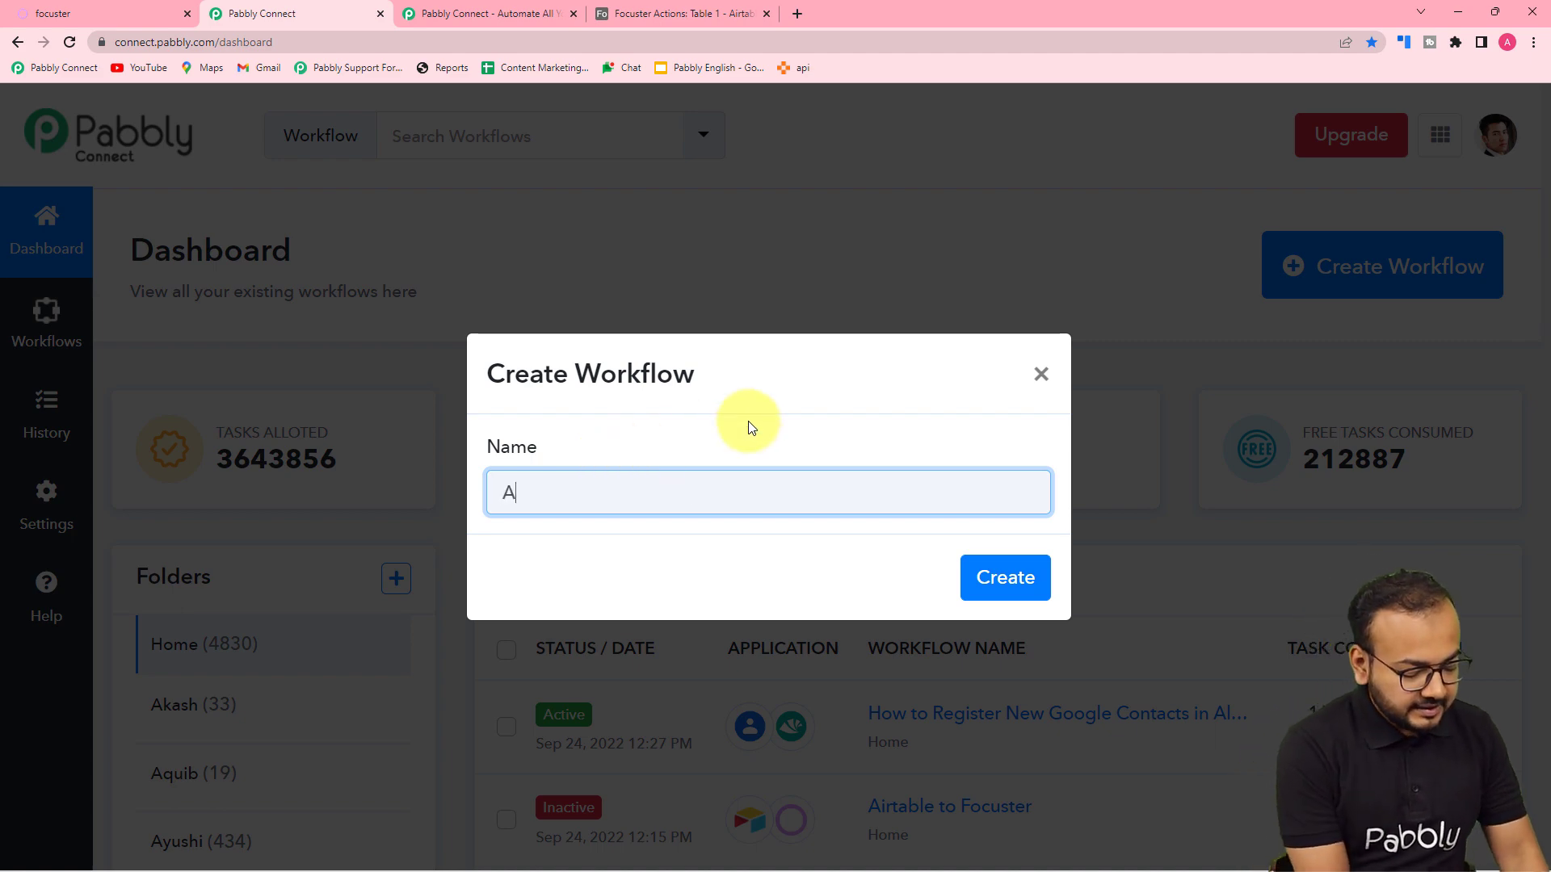
pyautogui.write('irtable ')
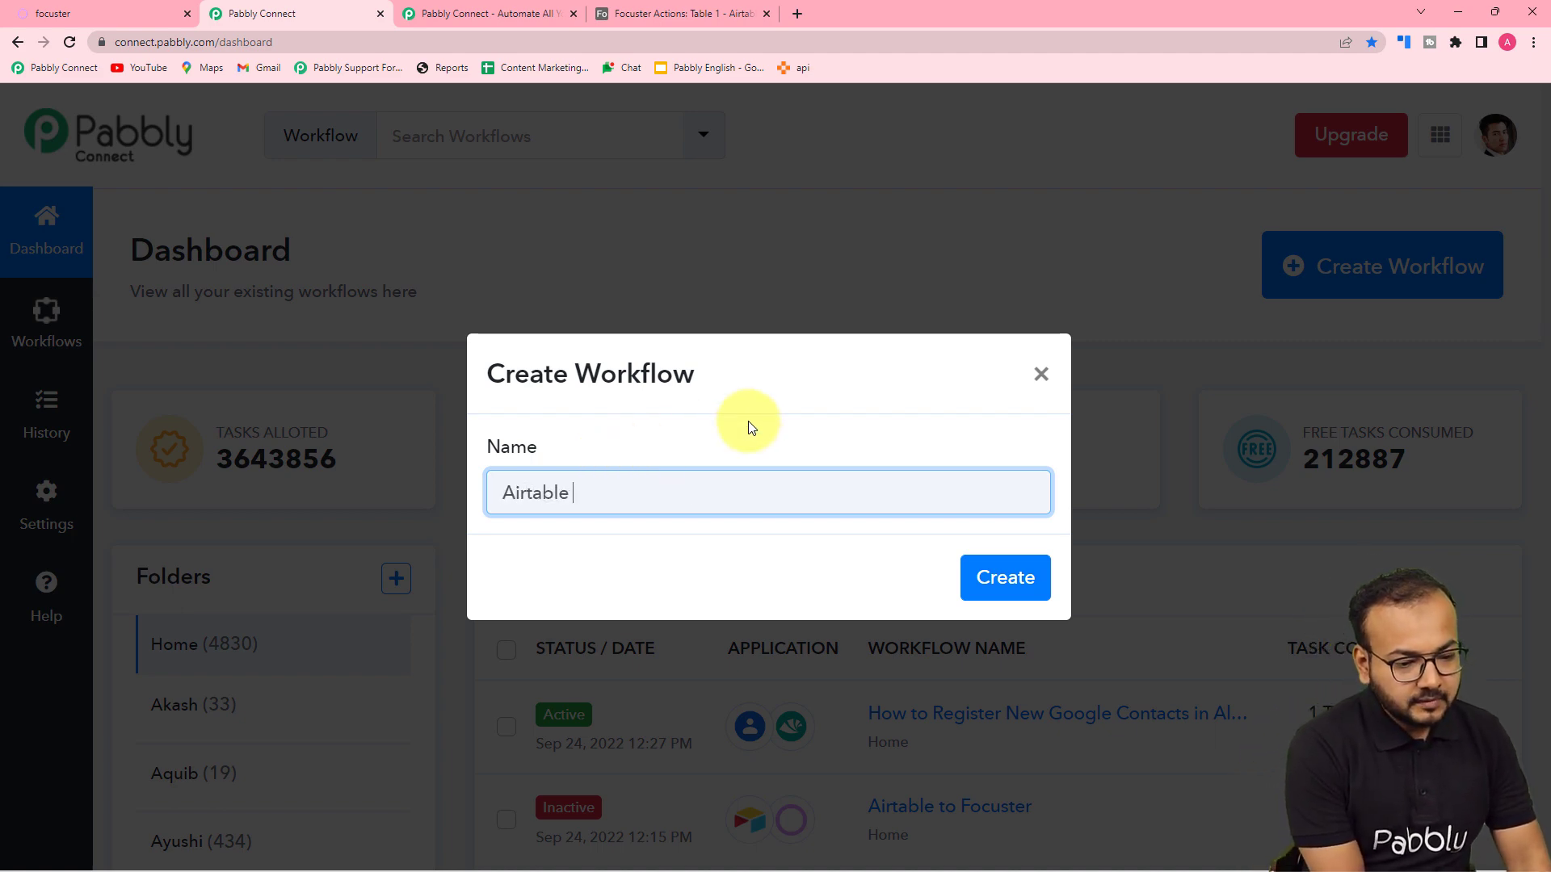
pyautogui.write('y')
pyautogui.press('BackSpace')
pyautogui.write('to ')
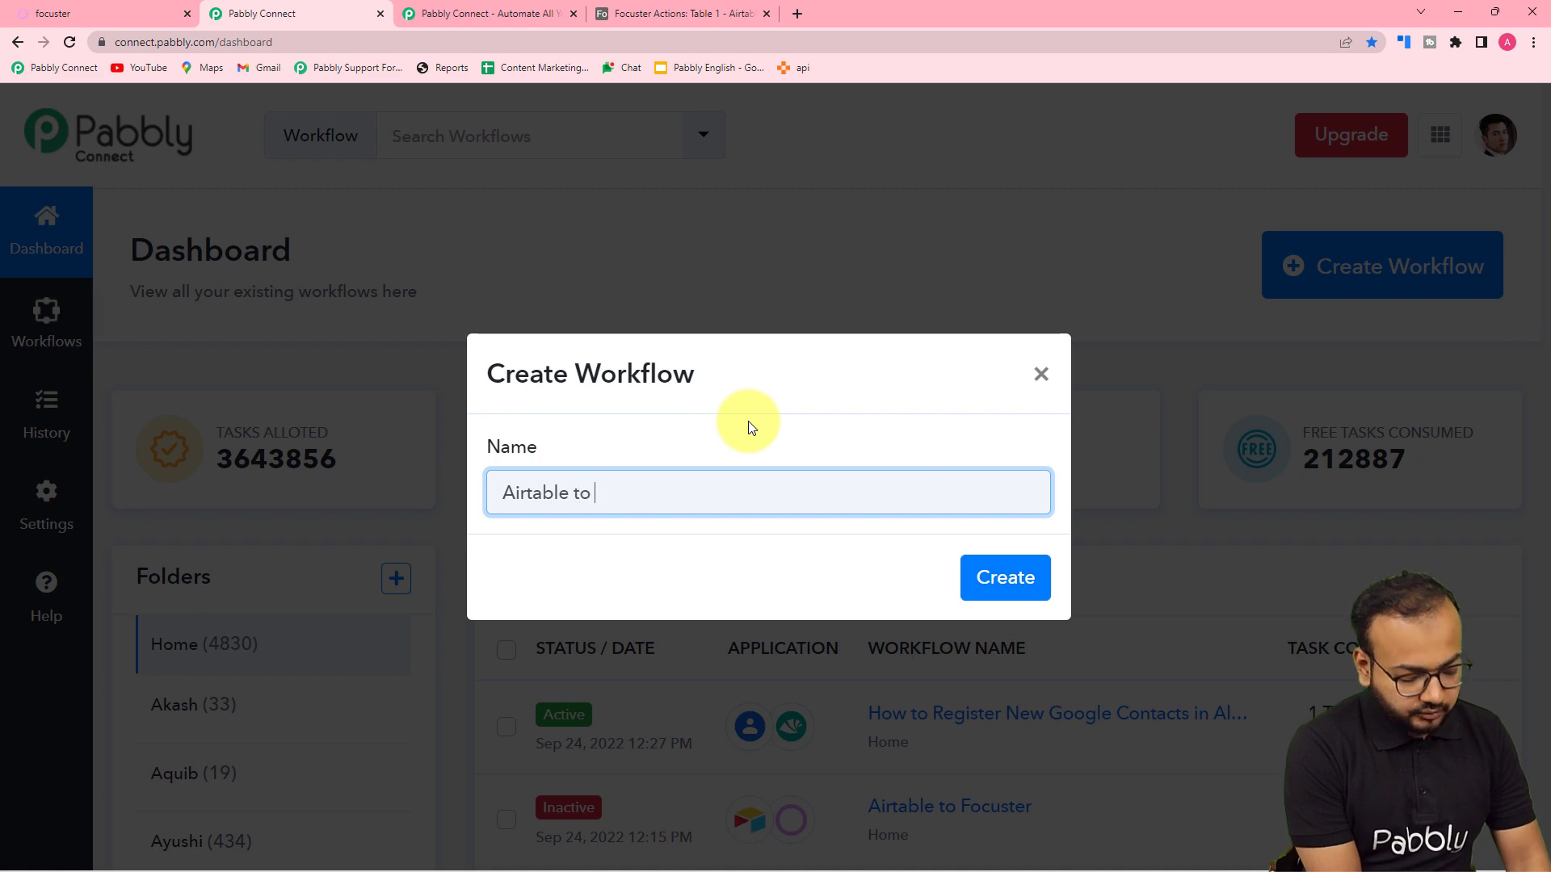
pyautogui.write('Focust')
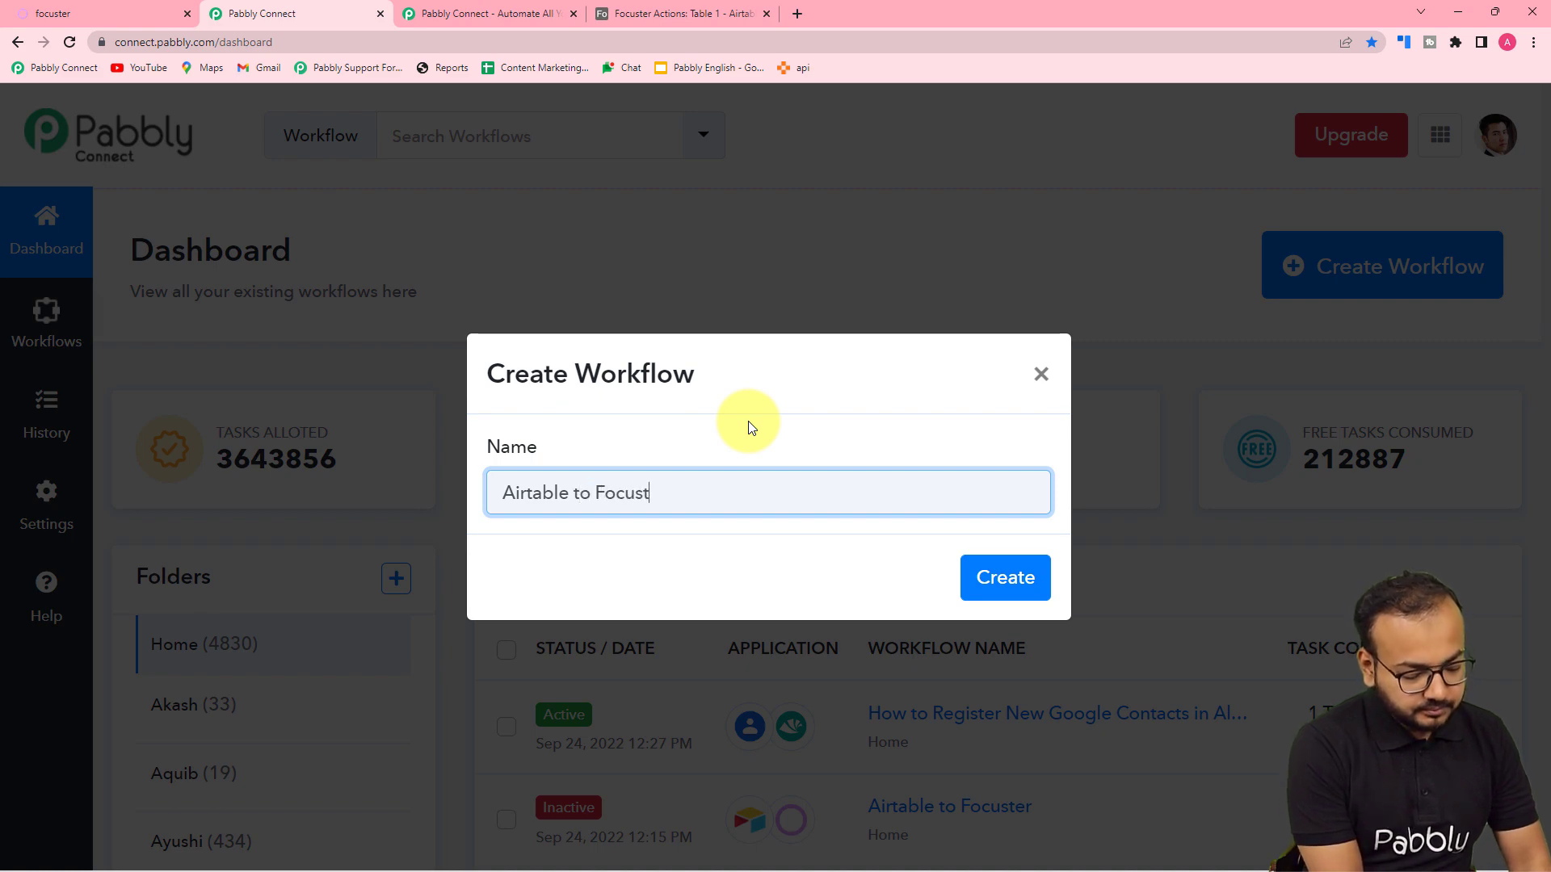
pyautogui.write('er Automation')
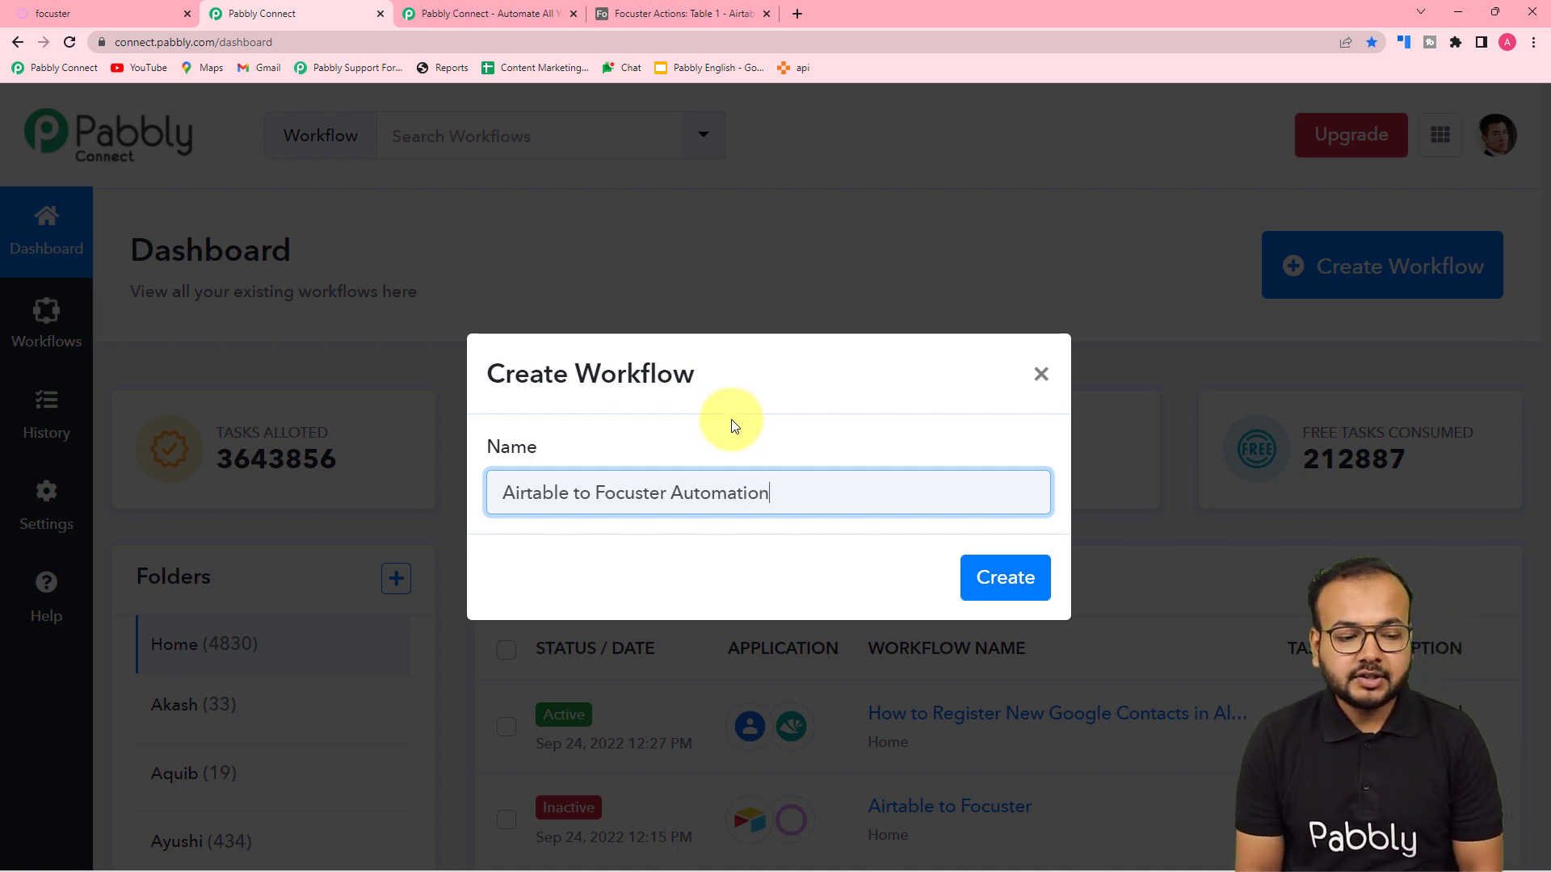
pyautogui.click(1016, 596)
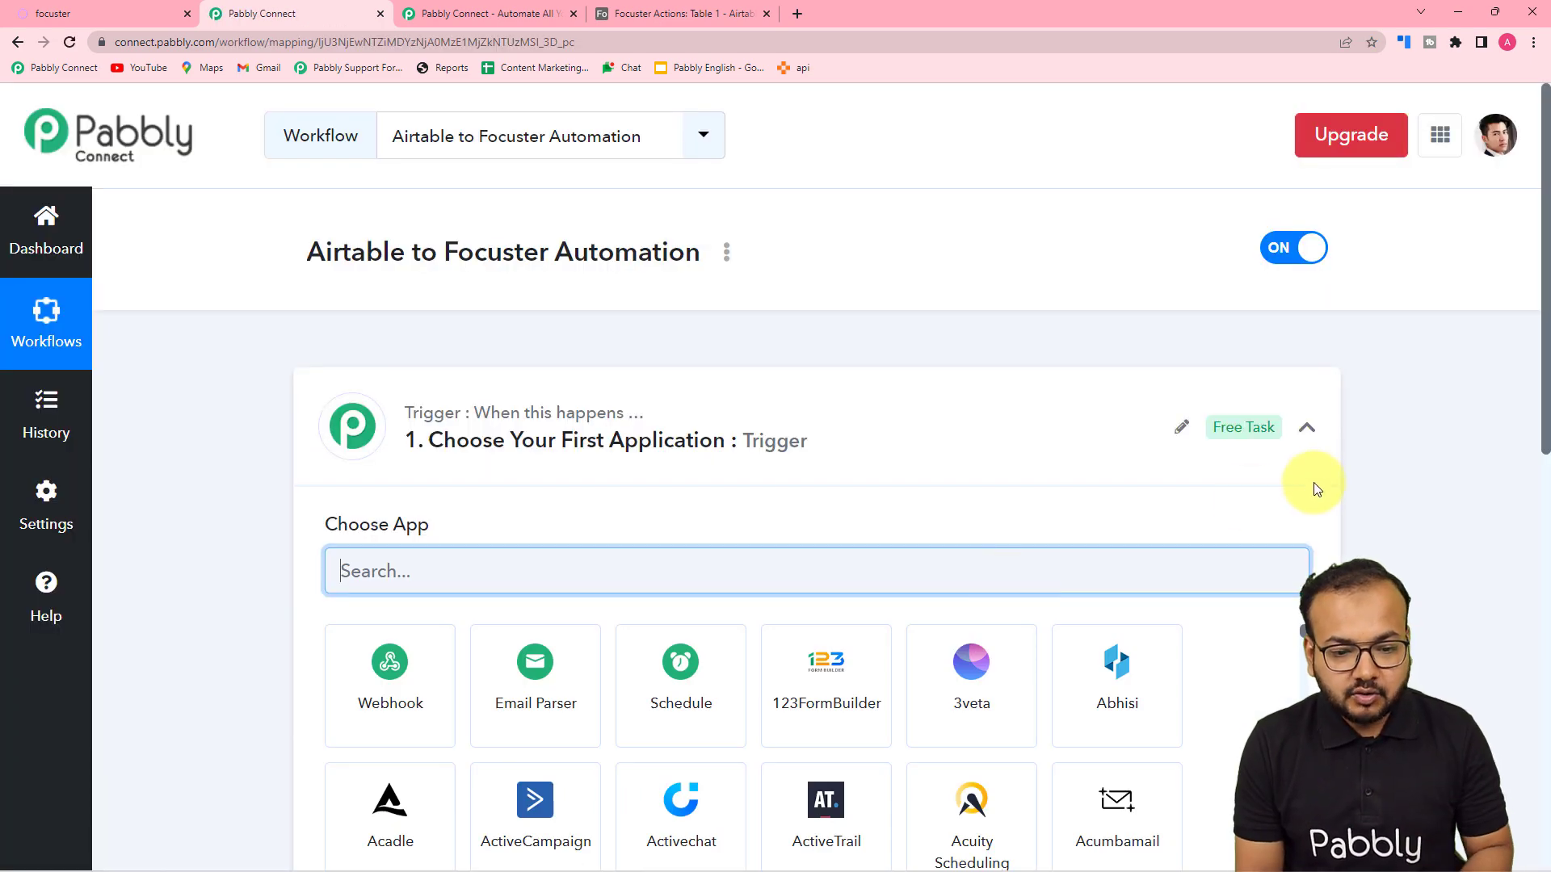
# Examine the workflow's trigger and action sections and the applications offered in each
pyautogui.click(1305, 428)
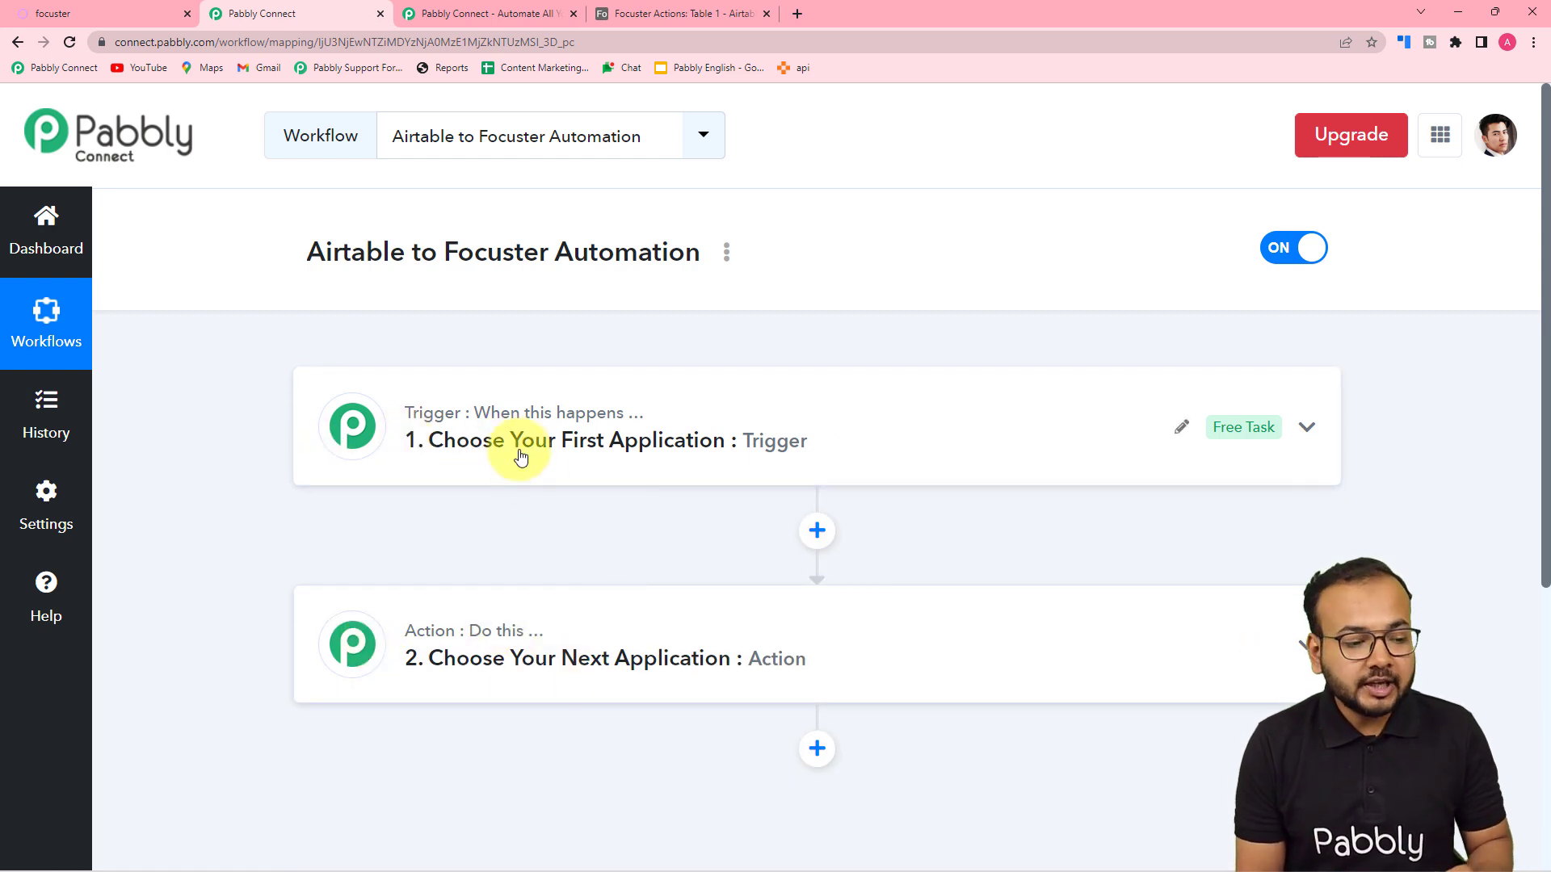
pyautogui.click(488, 441)
pyautogui.scroll(-2, 488, 441)
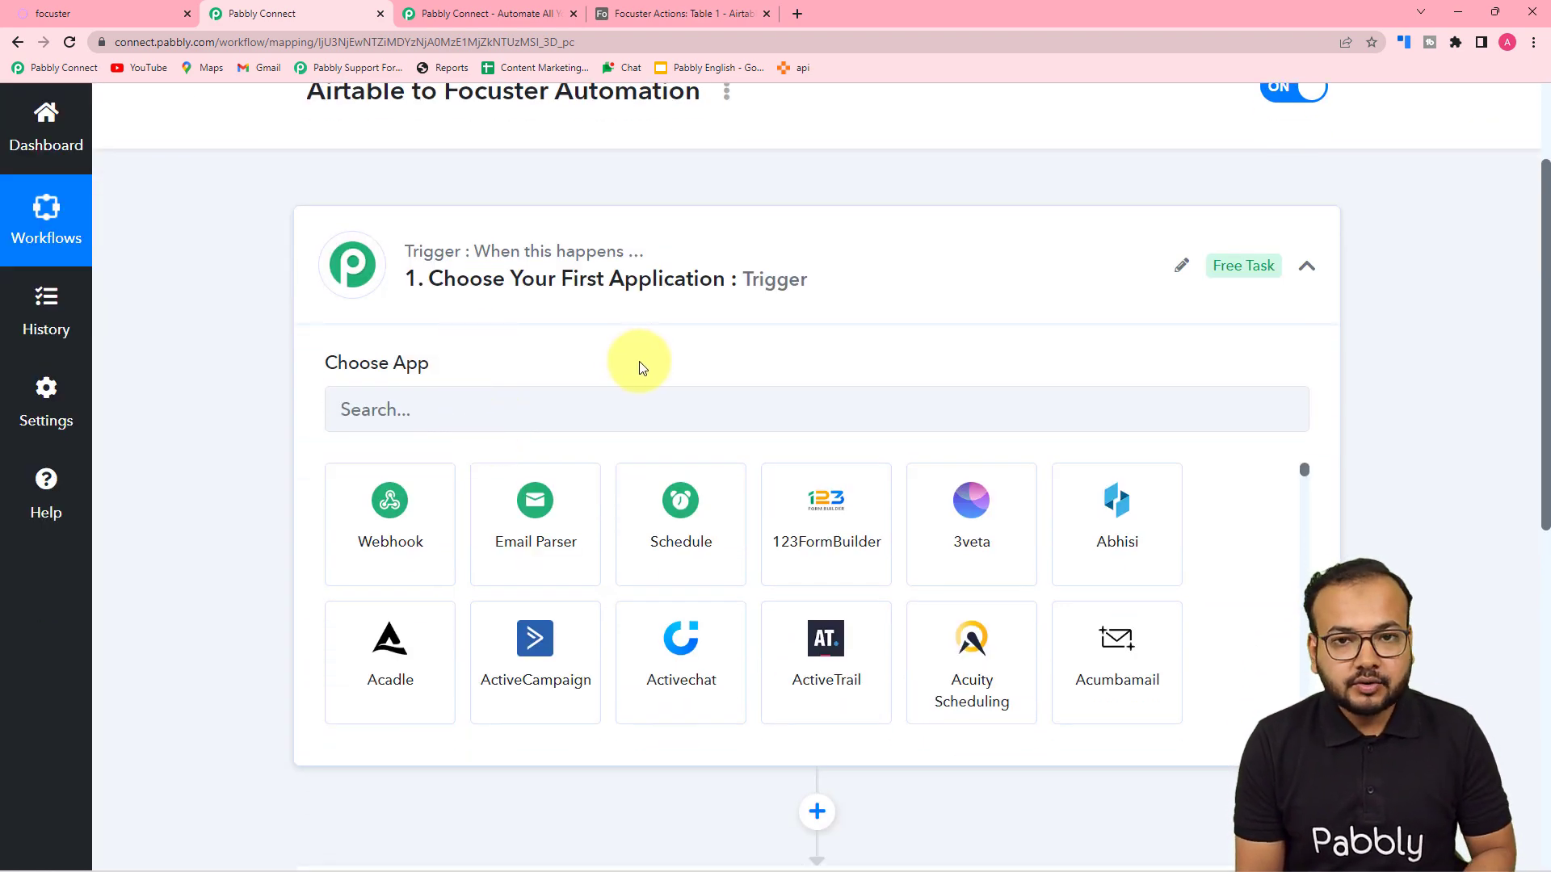
pyautogui.scroll(-1, 642, 368)
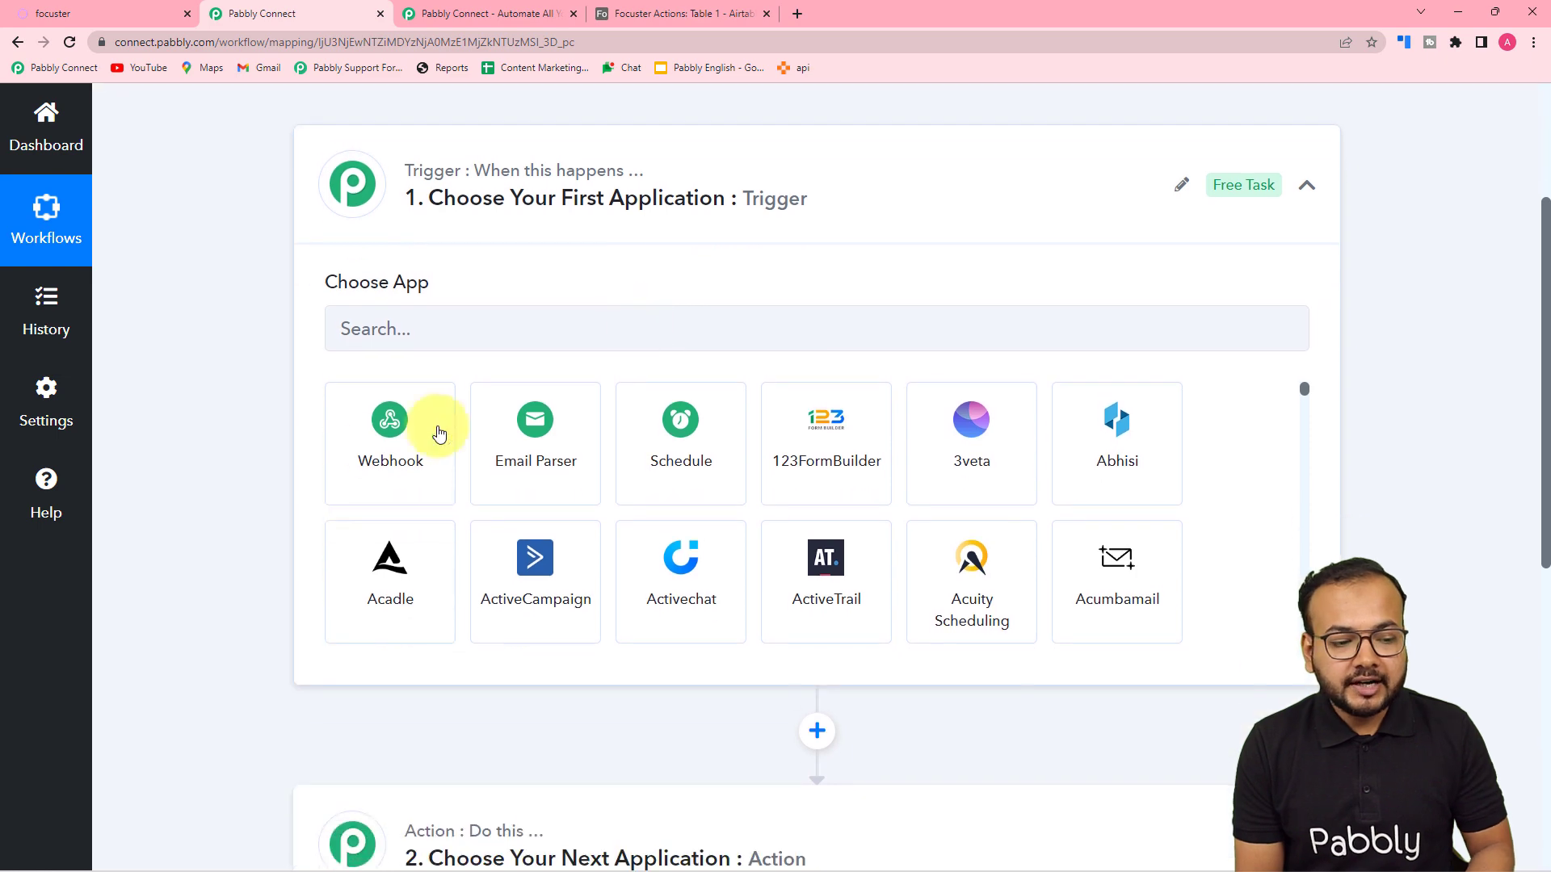
pyautogui.scroll(-5, 381, 606)
pyautogui.scroll(-4, 250, 658)
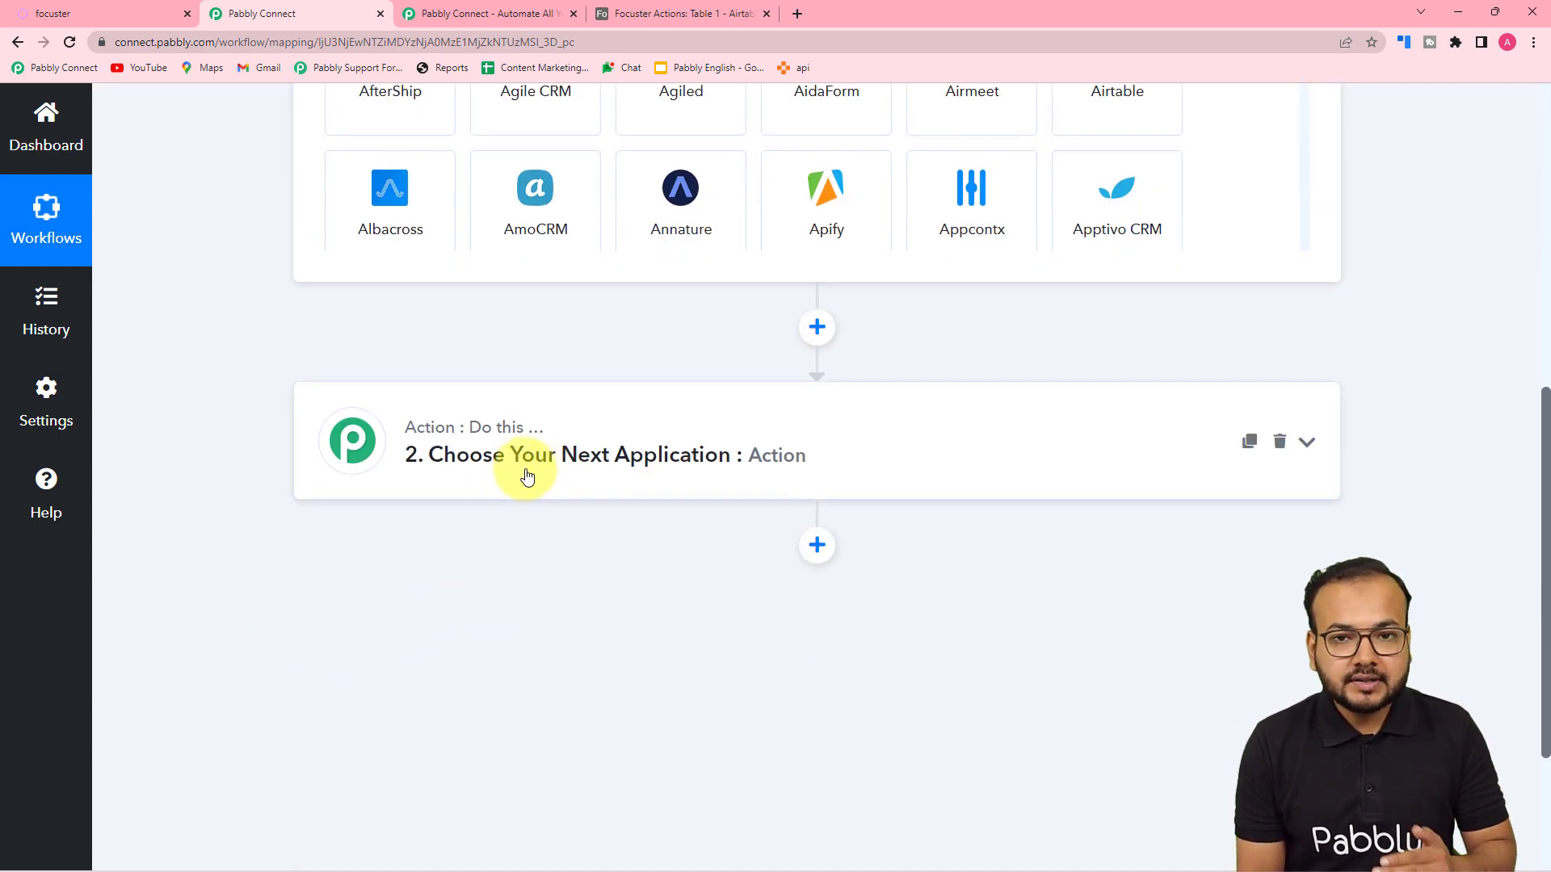
pyautogui.click(528, 476)
pyautogui.scroll(7, 307, 530)
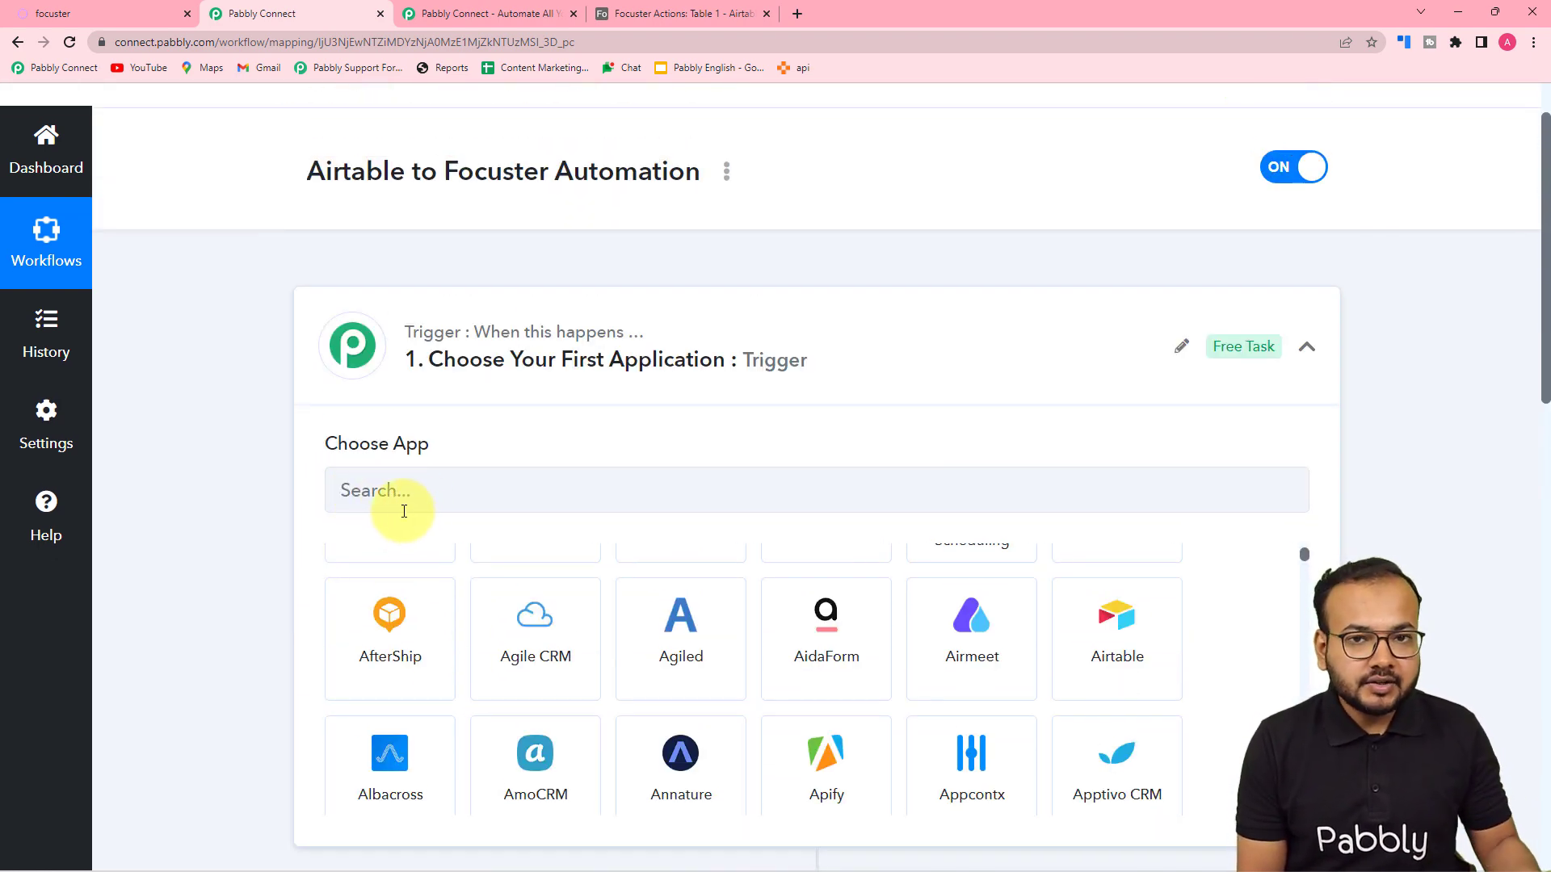
pyautogui.scroll(-7, 235, 588)
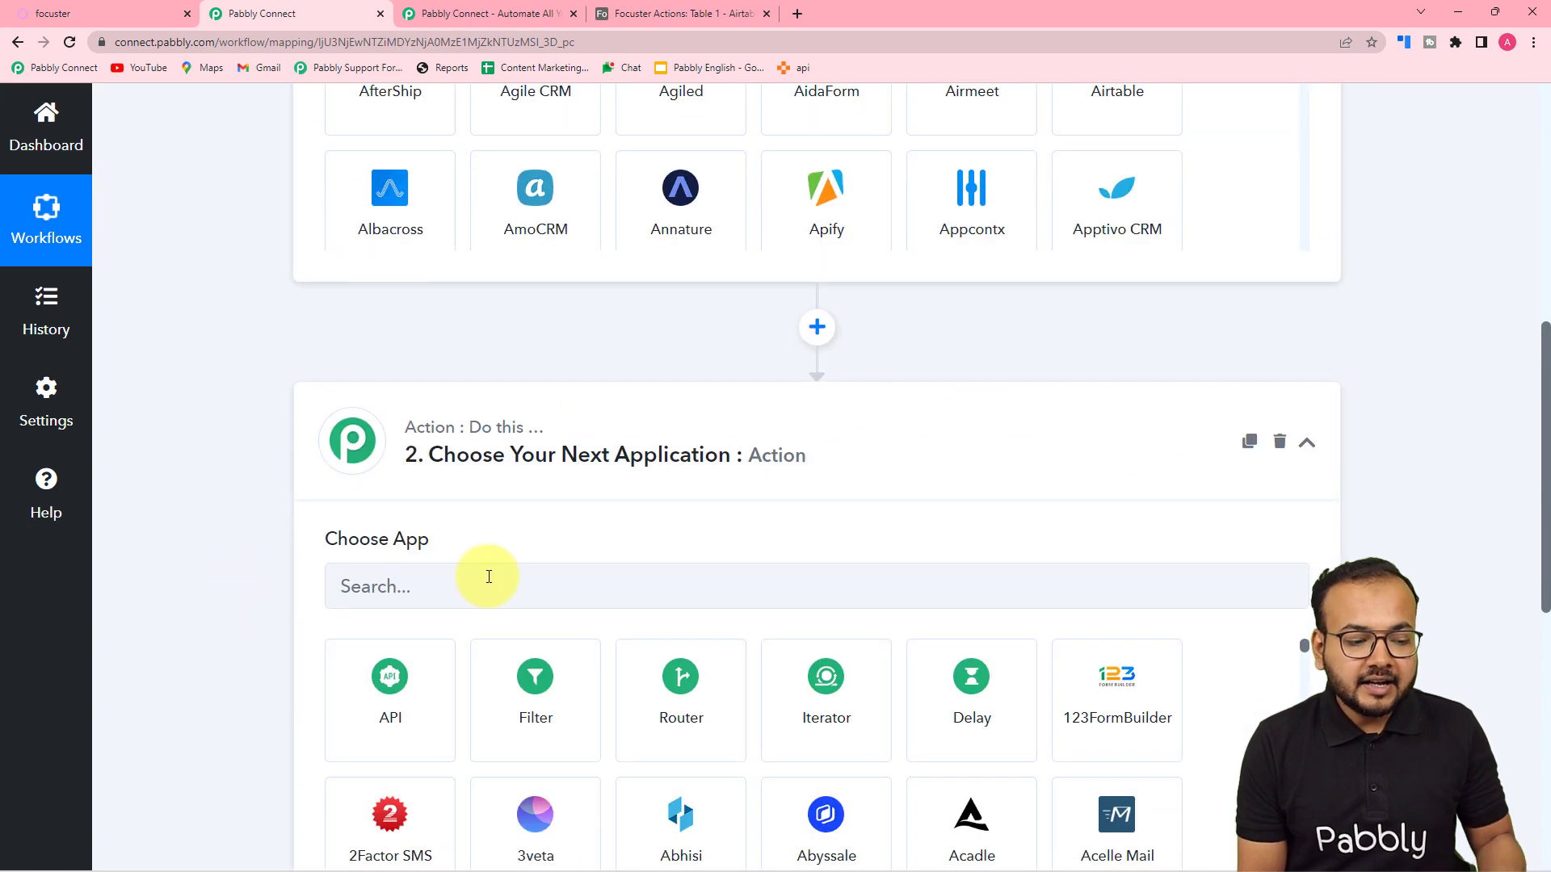
pyautogui.scroll(8, 521, 579)
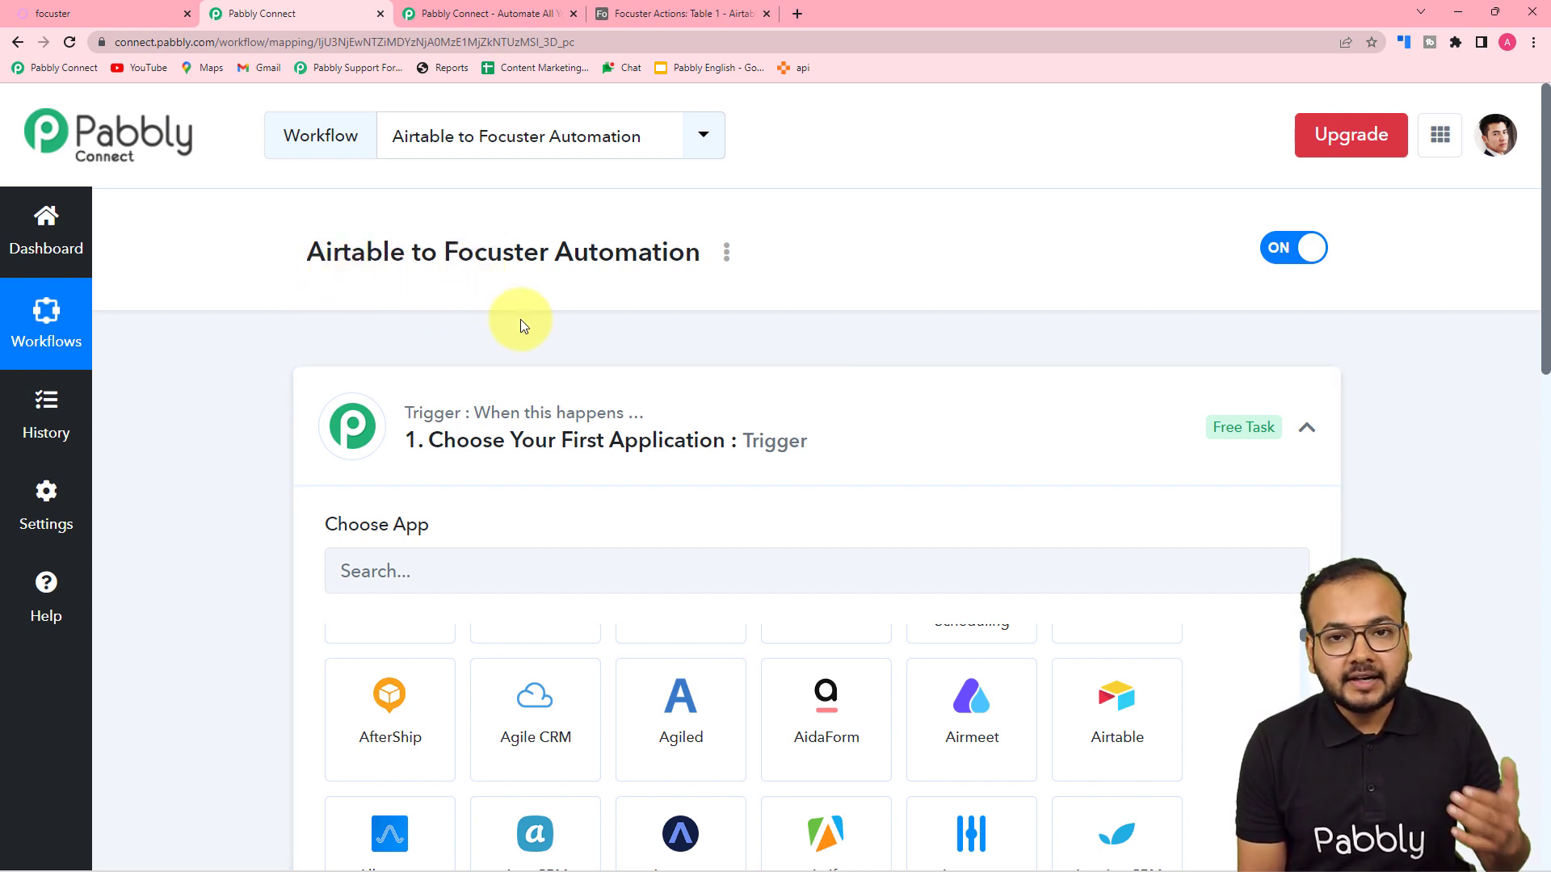
# Set the trigger application to Airtable with New Record as the trigger event
pyautogui.scroll(-1, 559, 344)
pyautogui.click(411, 486)
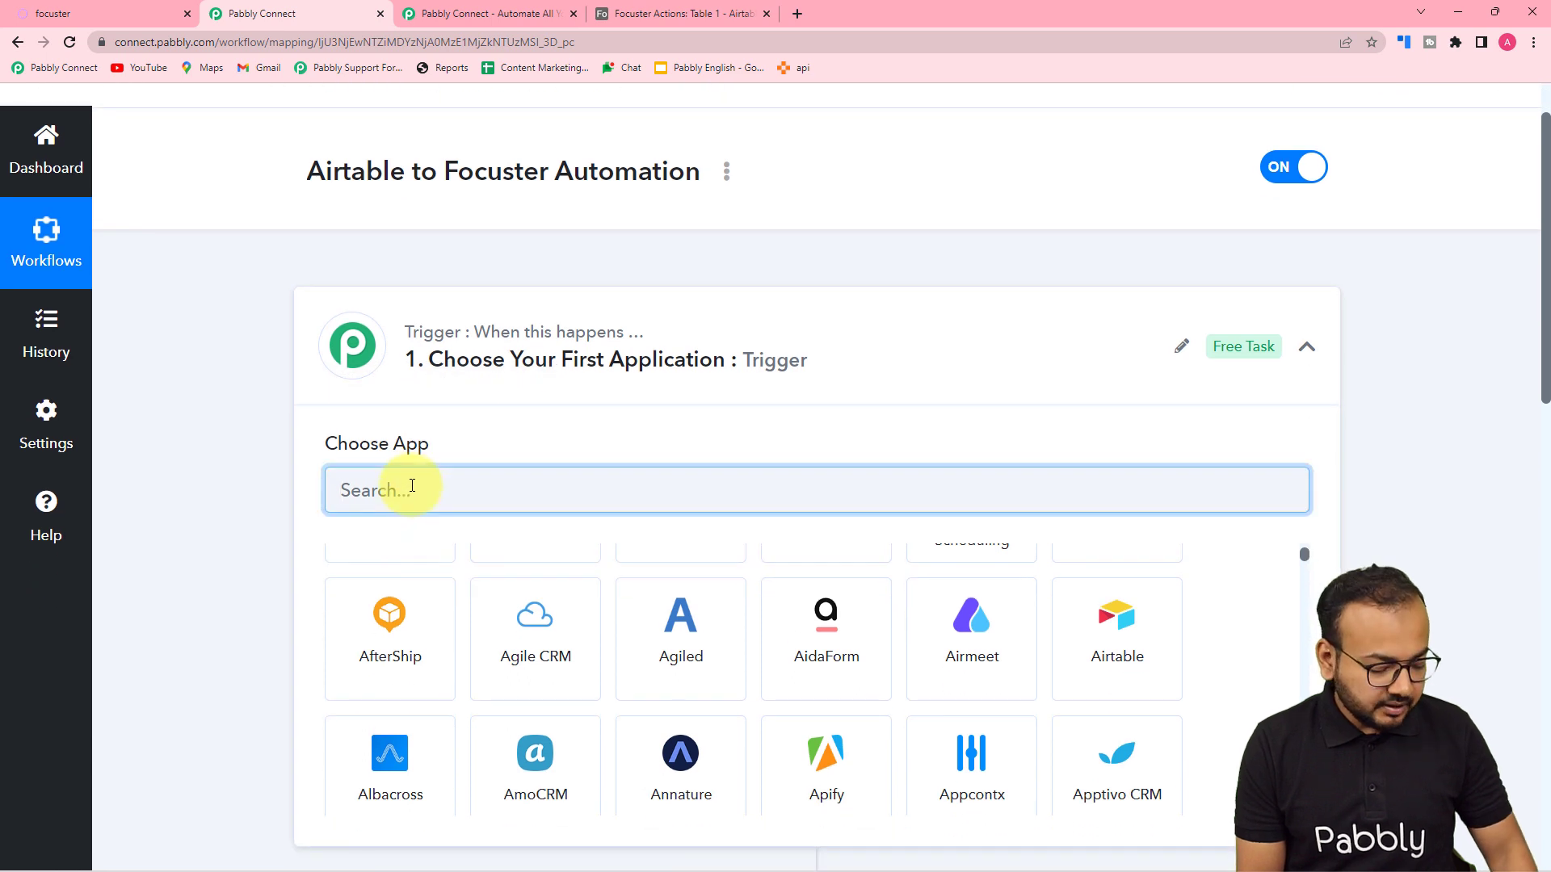
pyautogui.write('airt')
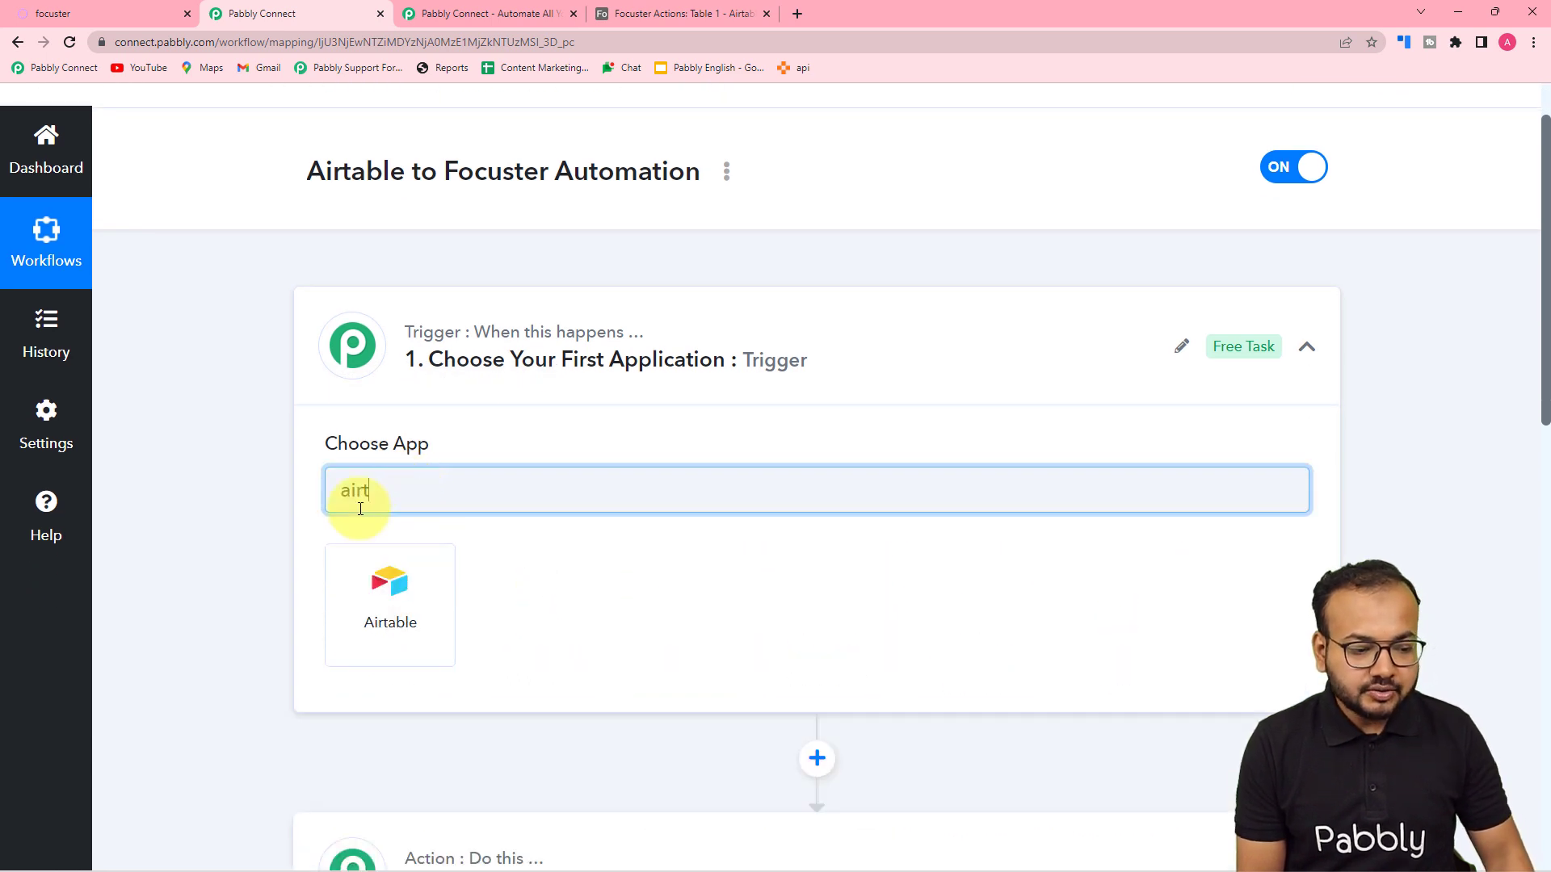
pyautogui.click(394, 628)
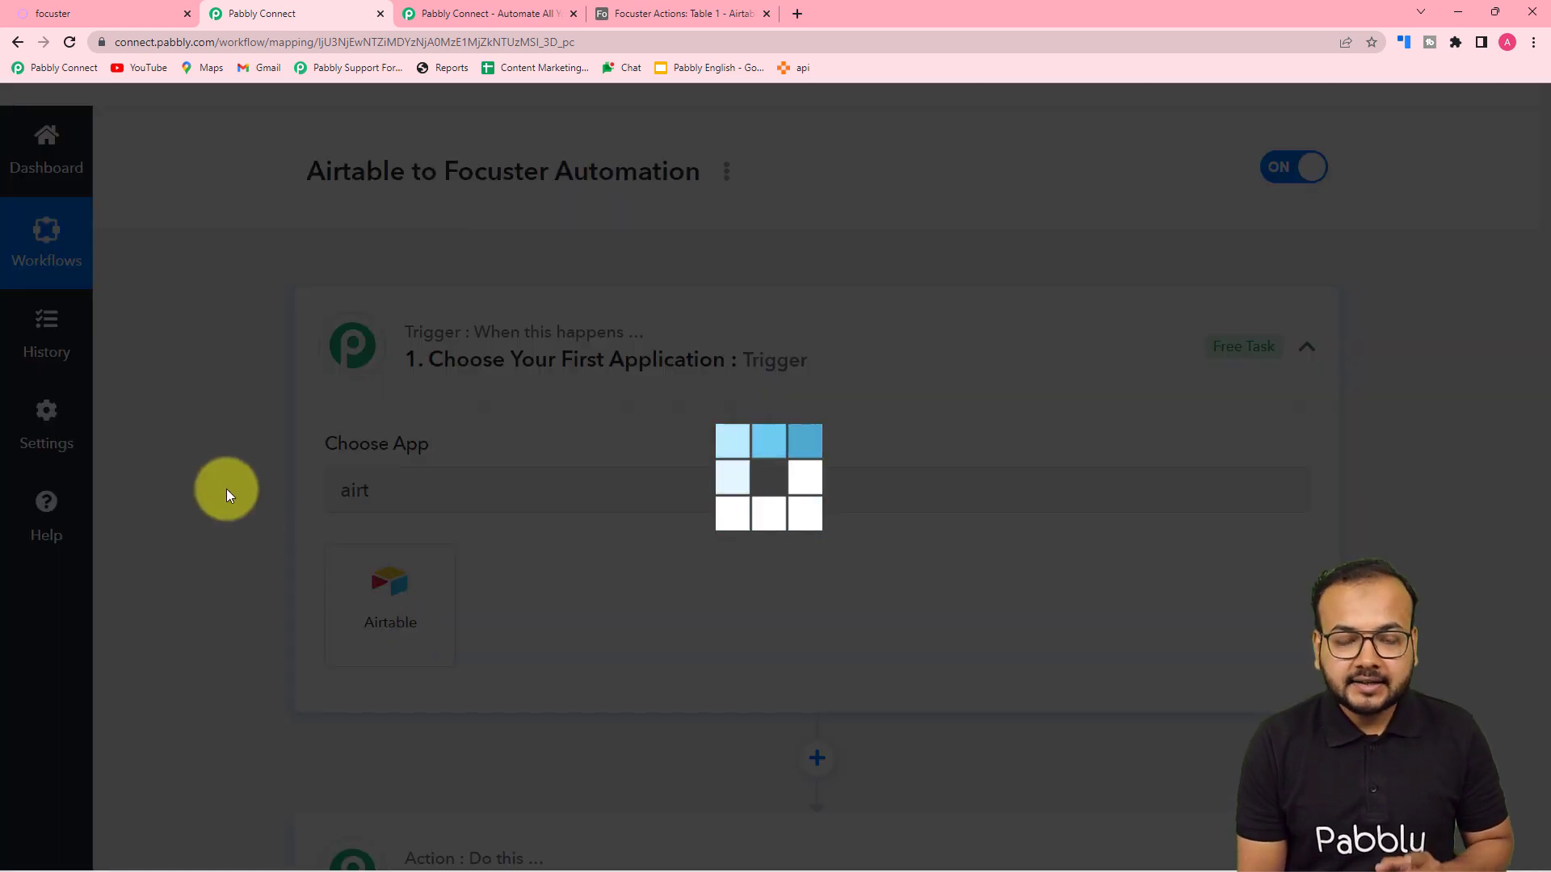
pyautogui.scroll(-2, 229, 490)
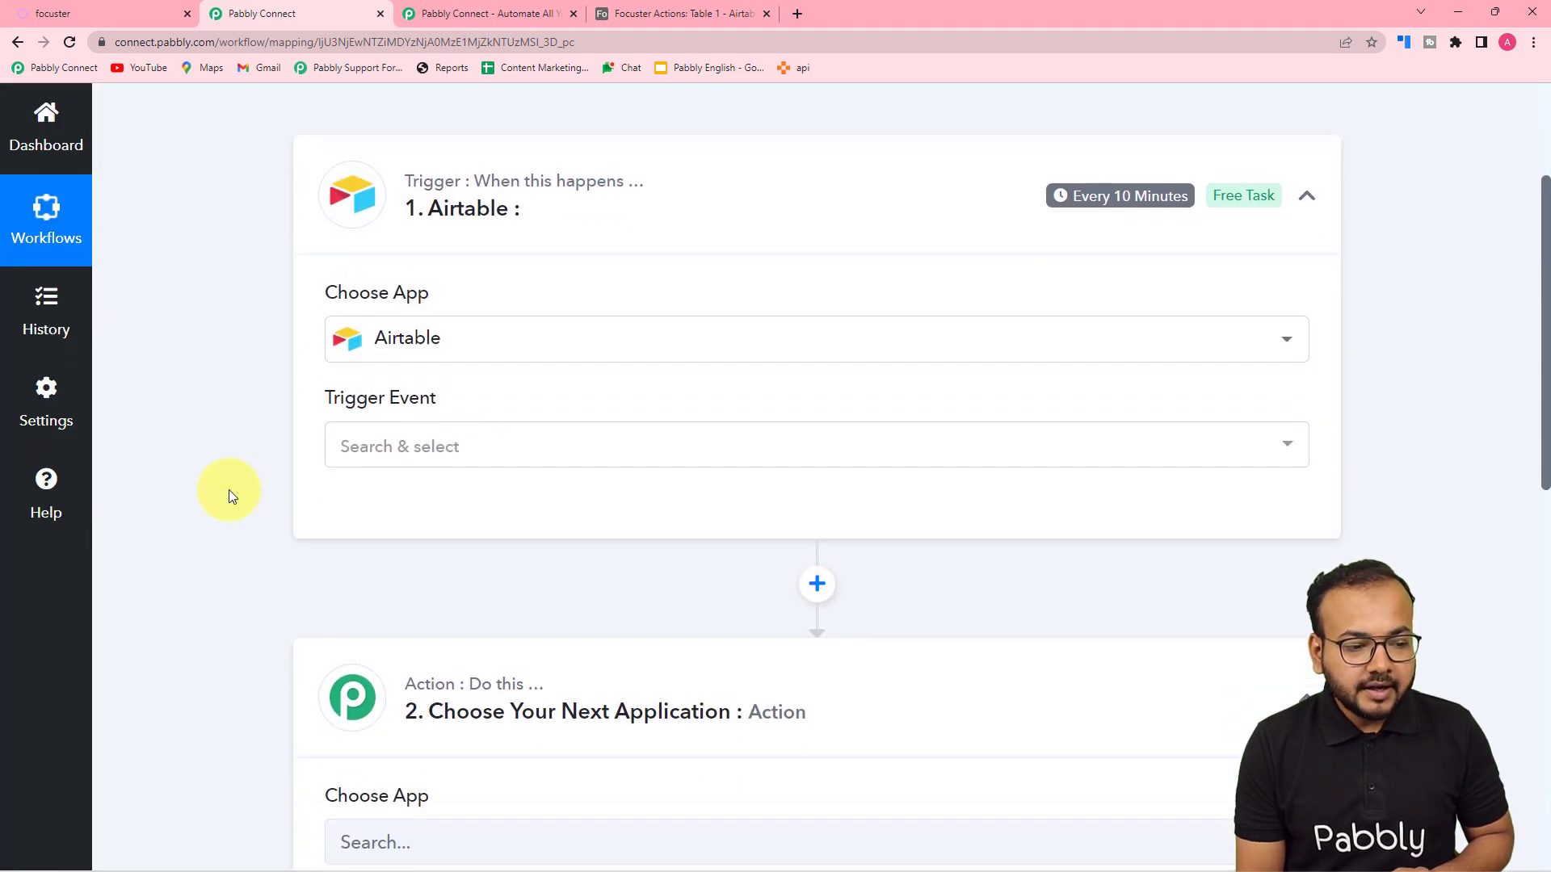
pyautogui.moveTo(1090, 189)
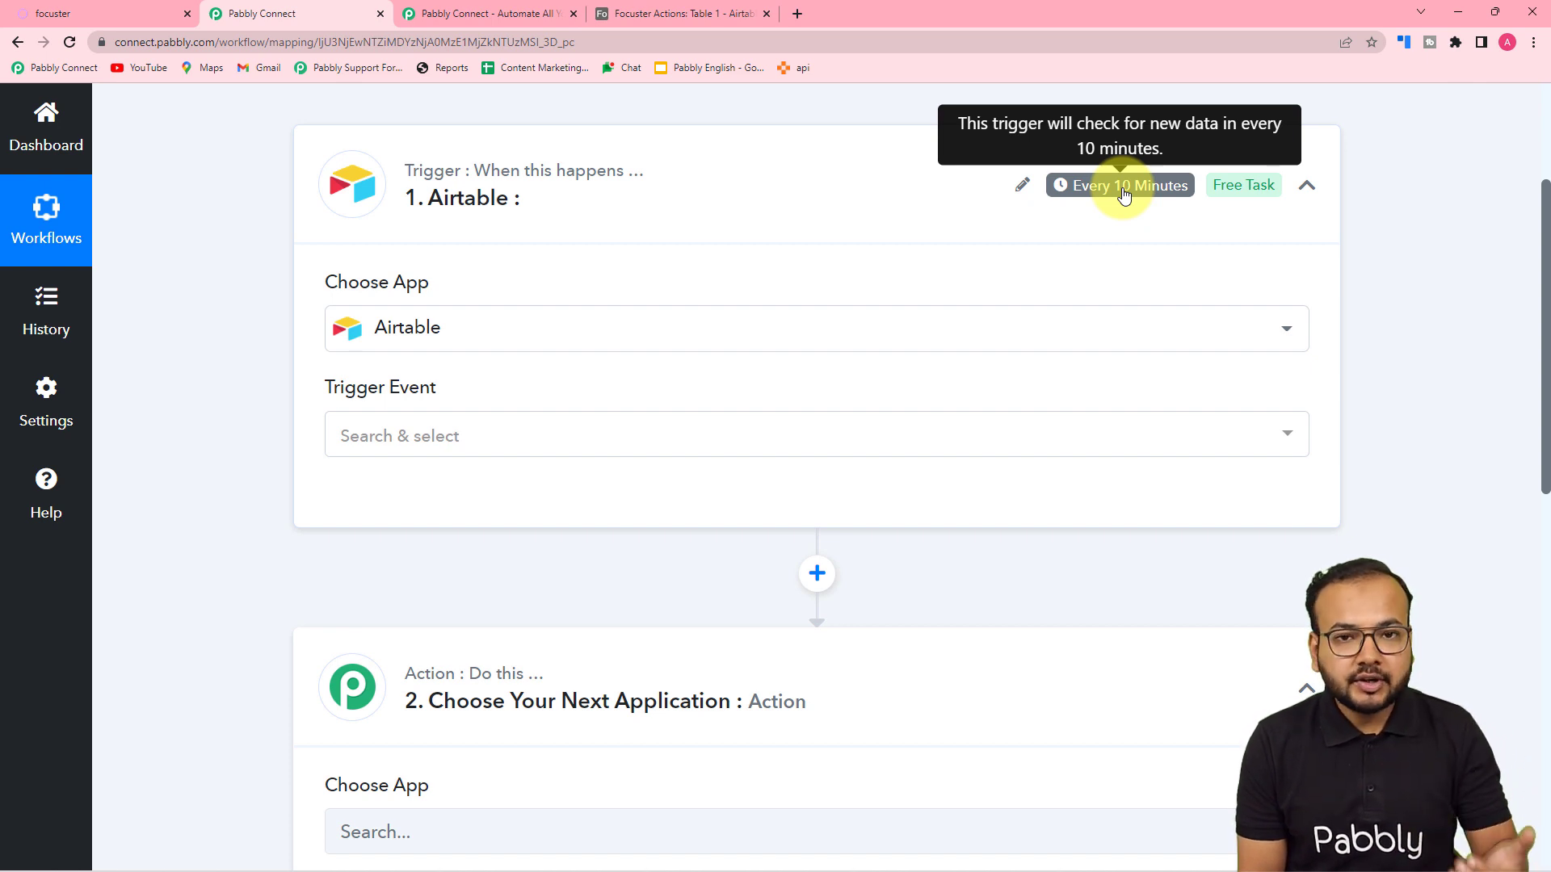
pyautogui.click(362, 460)
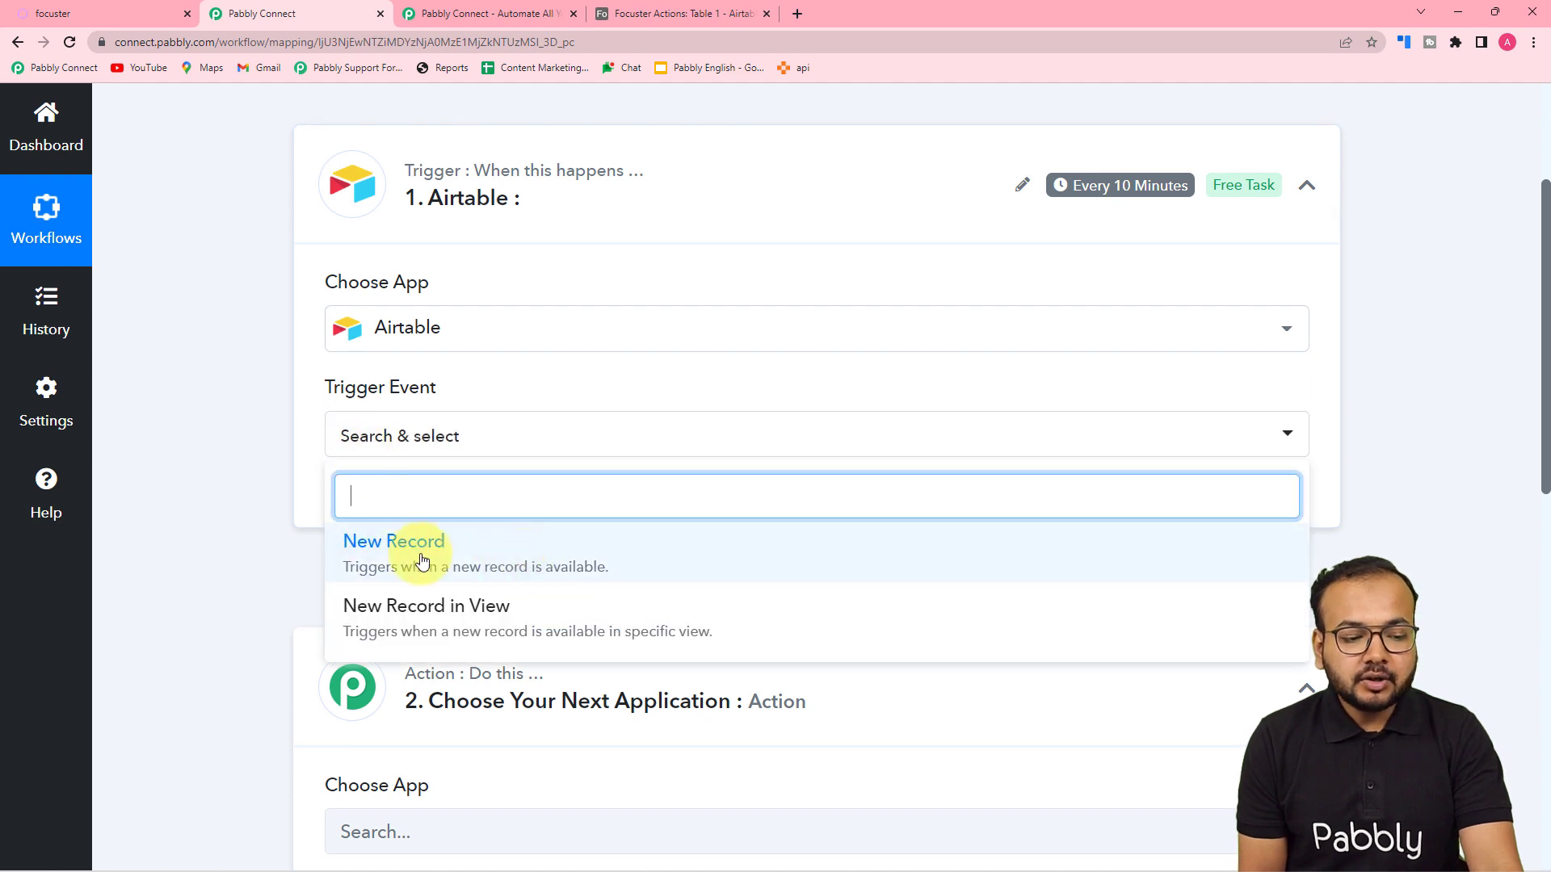
pyautogui.click(490, 563)
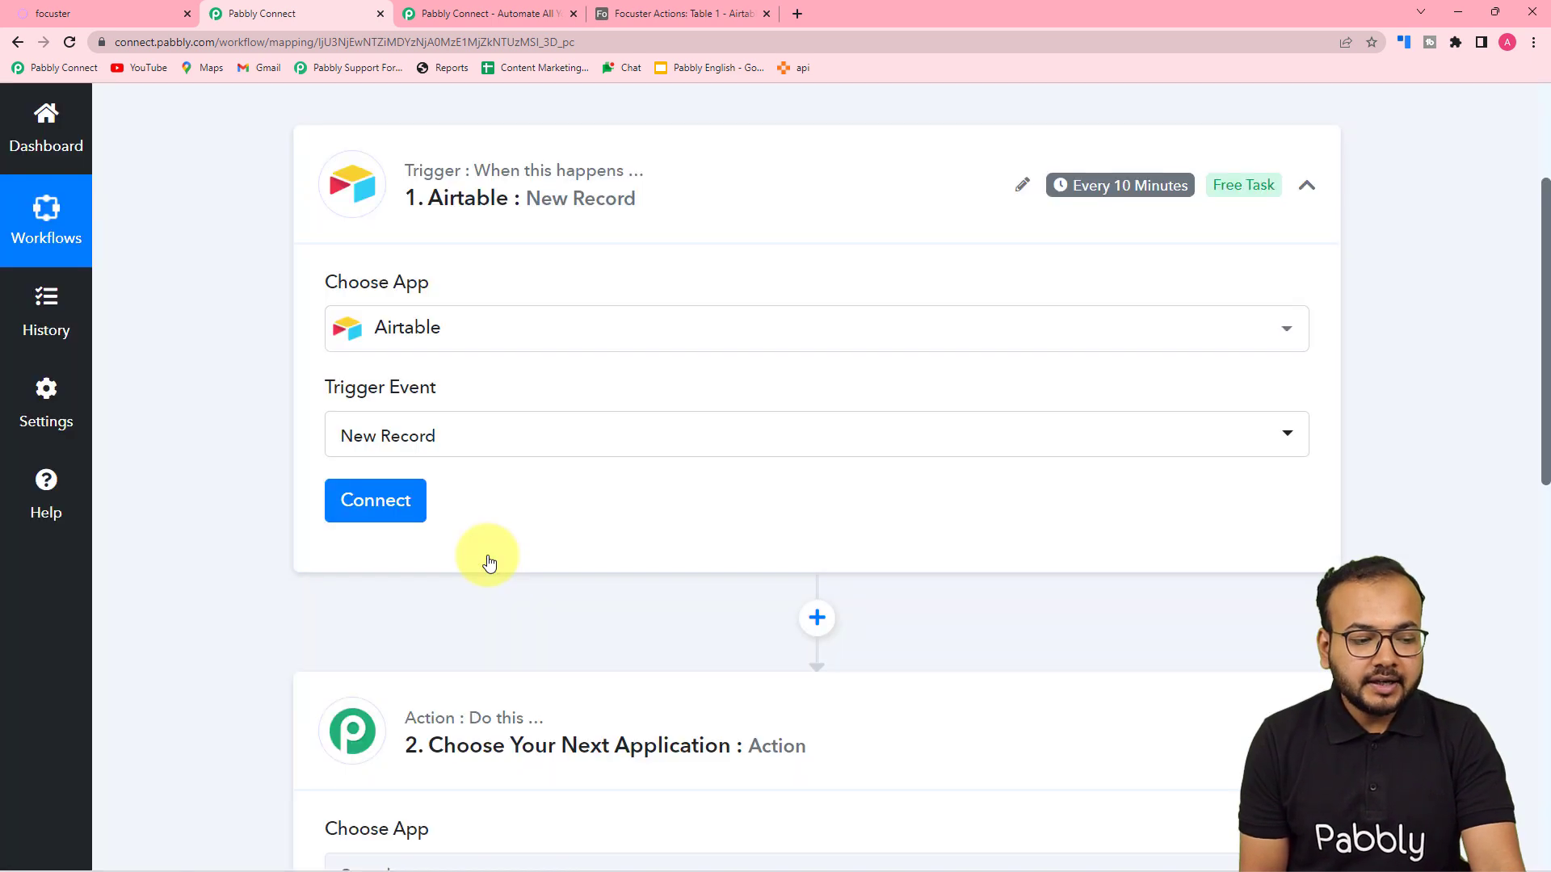
# Begin adding a new Airtable connection for the trigger and copy the personal API key from the Airtable account overview
pyautogui.click(390, 506)
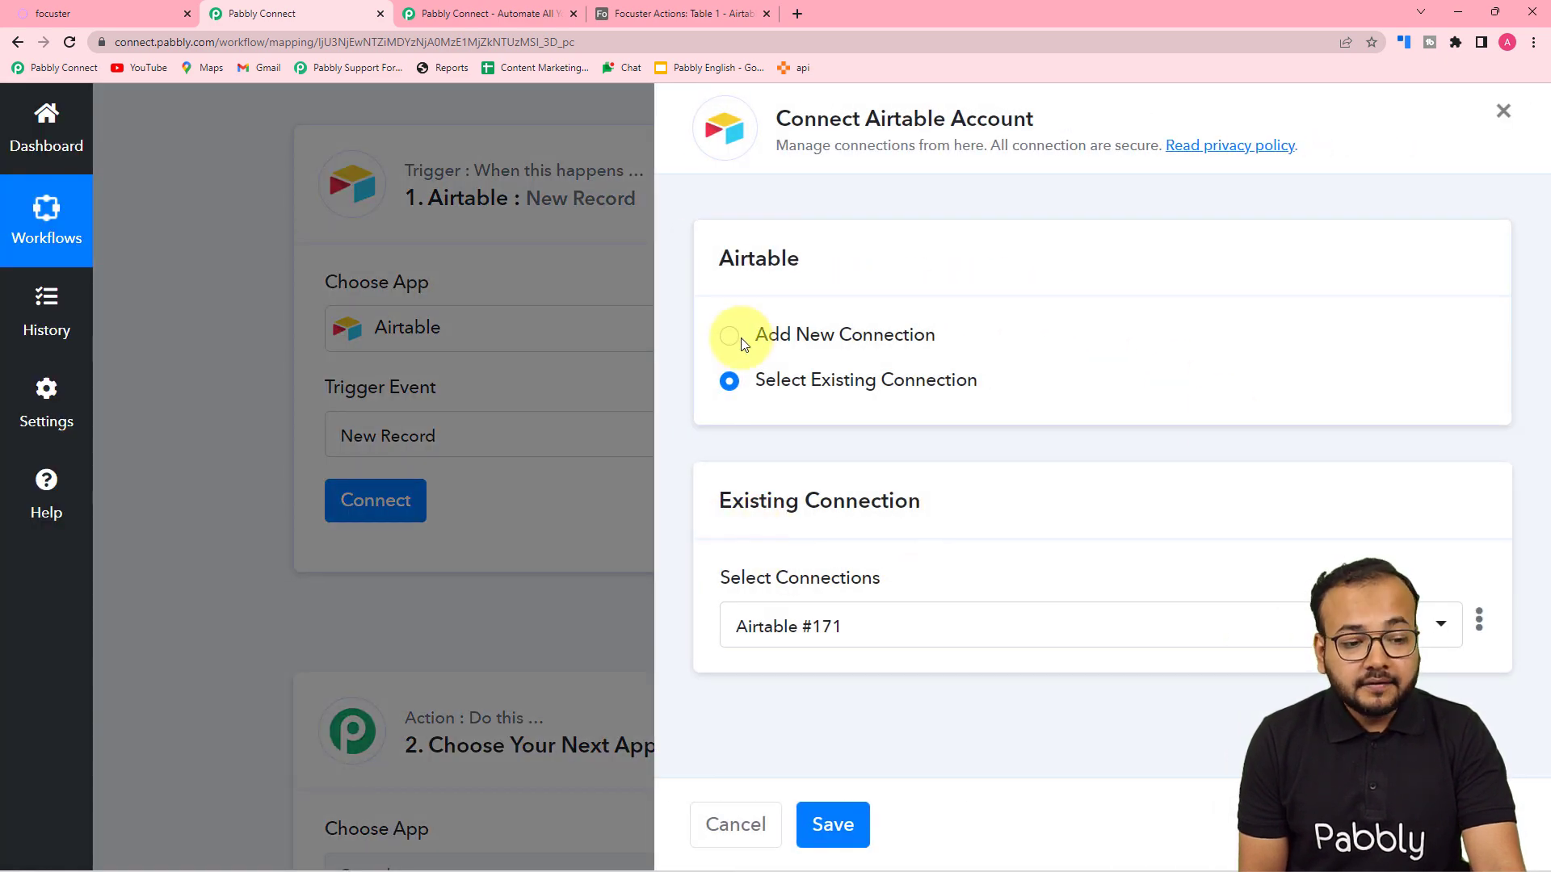
pyautogui.click(729, 337)
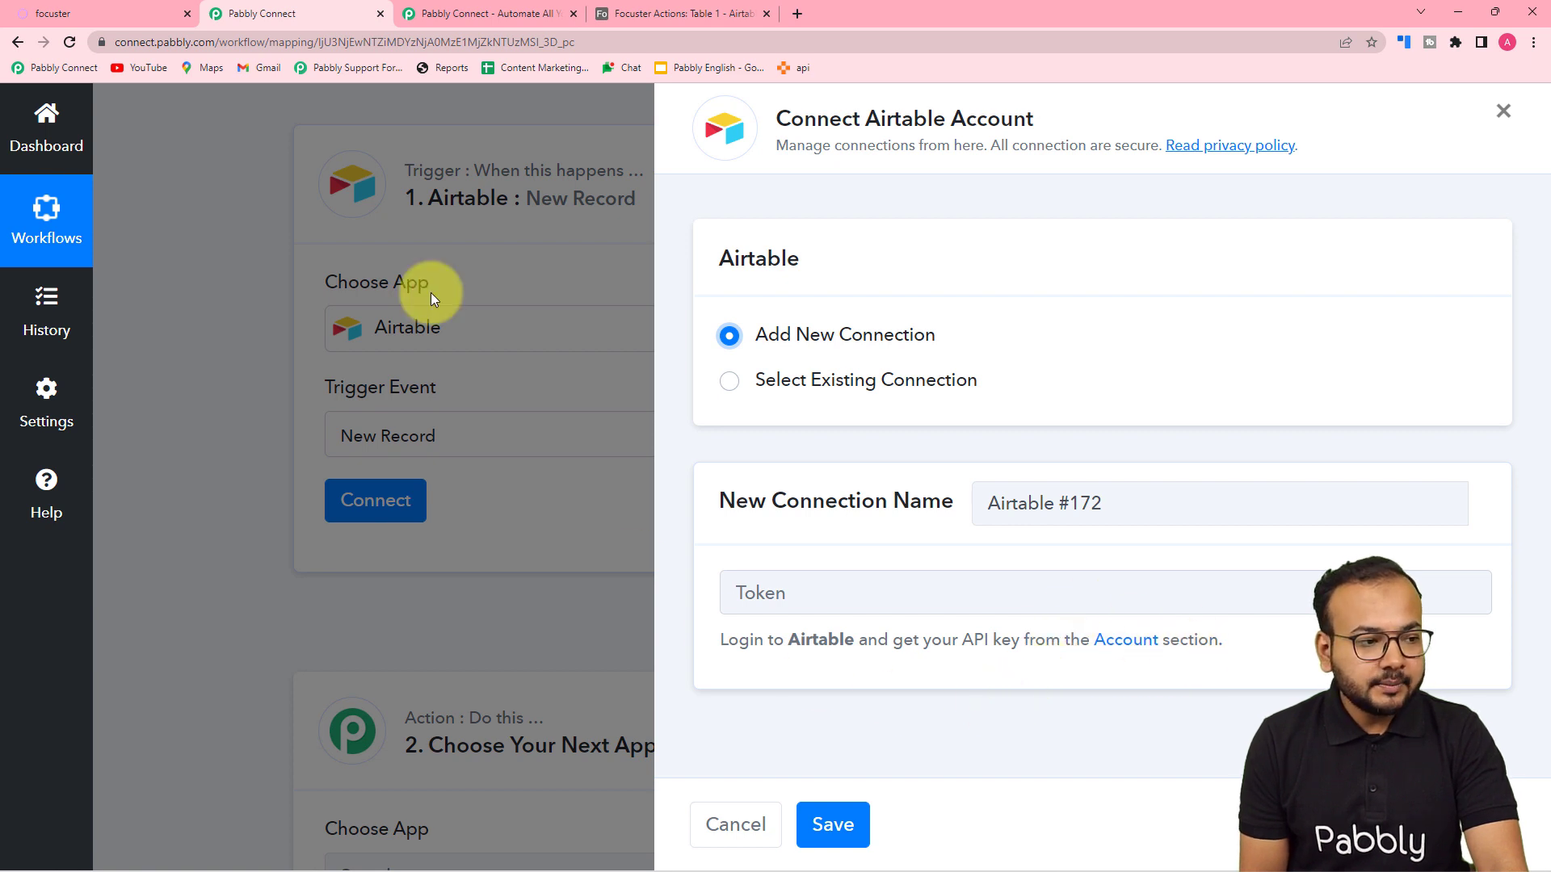
pyautogui.click(638, 14)
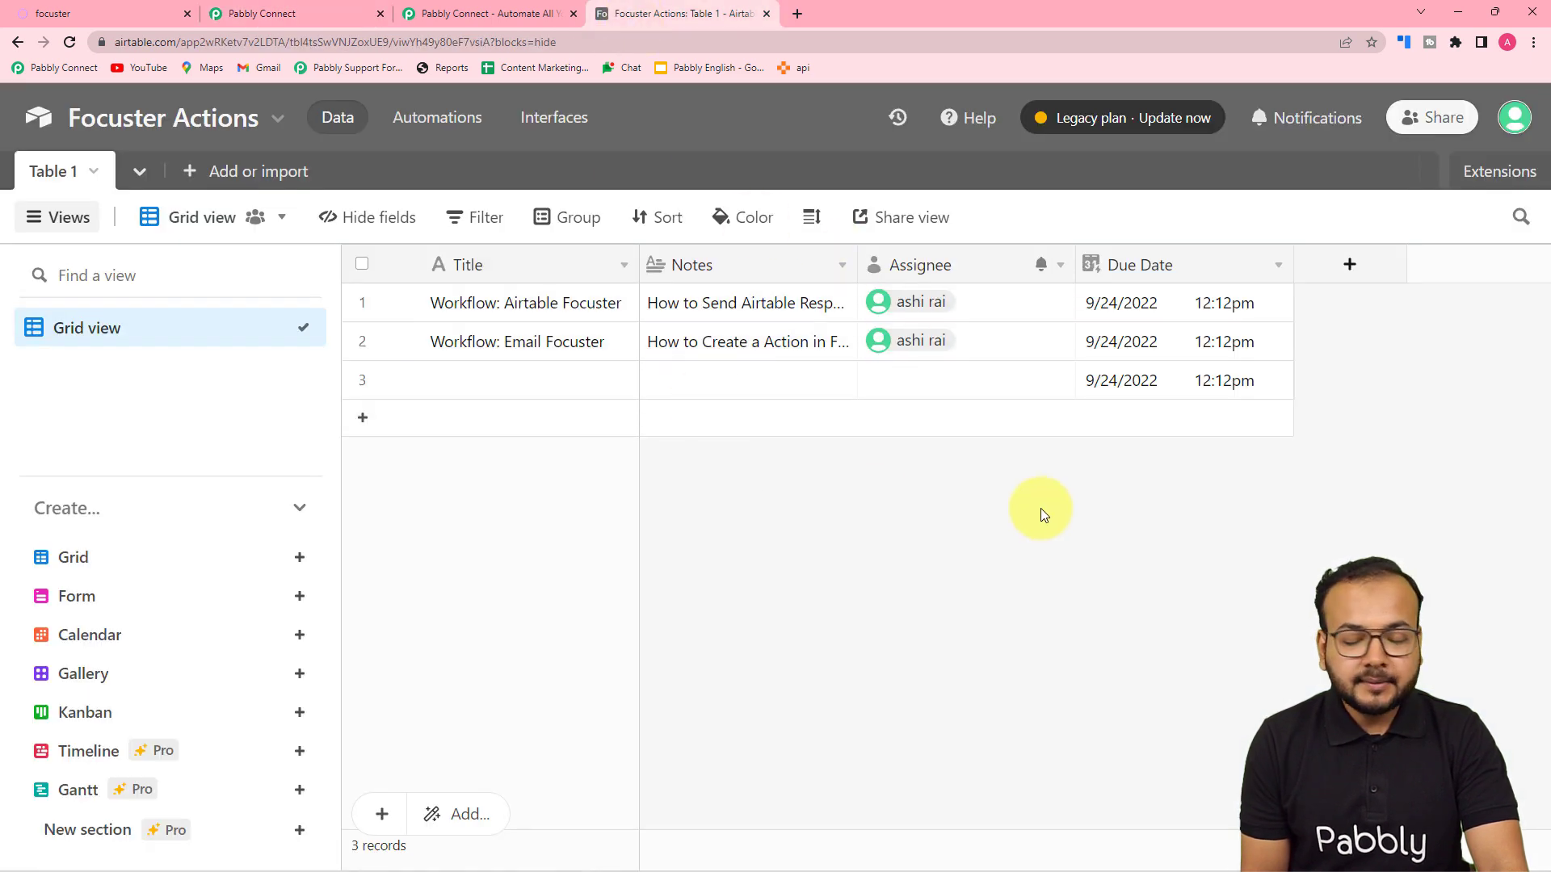
pyautogui.click(1515, 123)
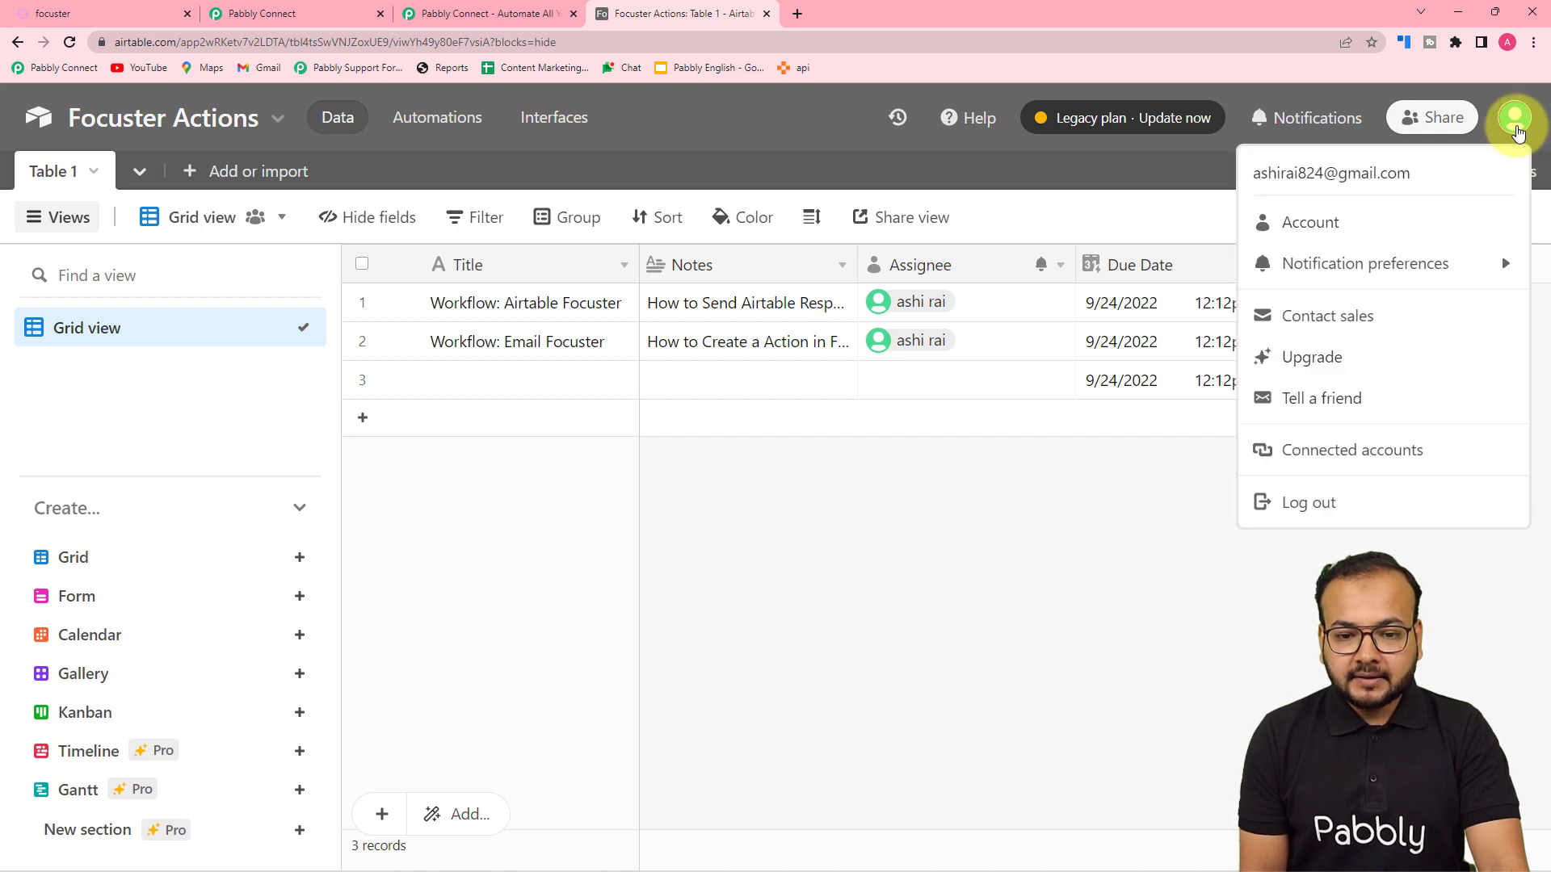
pyautogui.click(1316, 226)
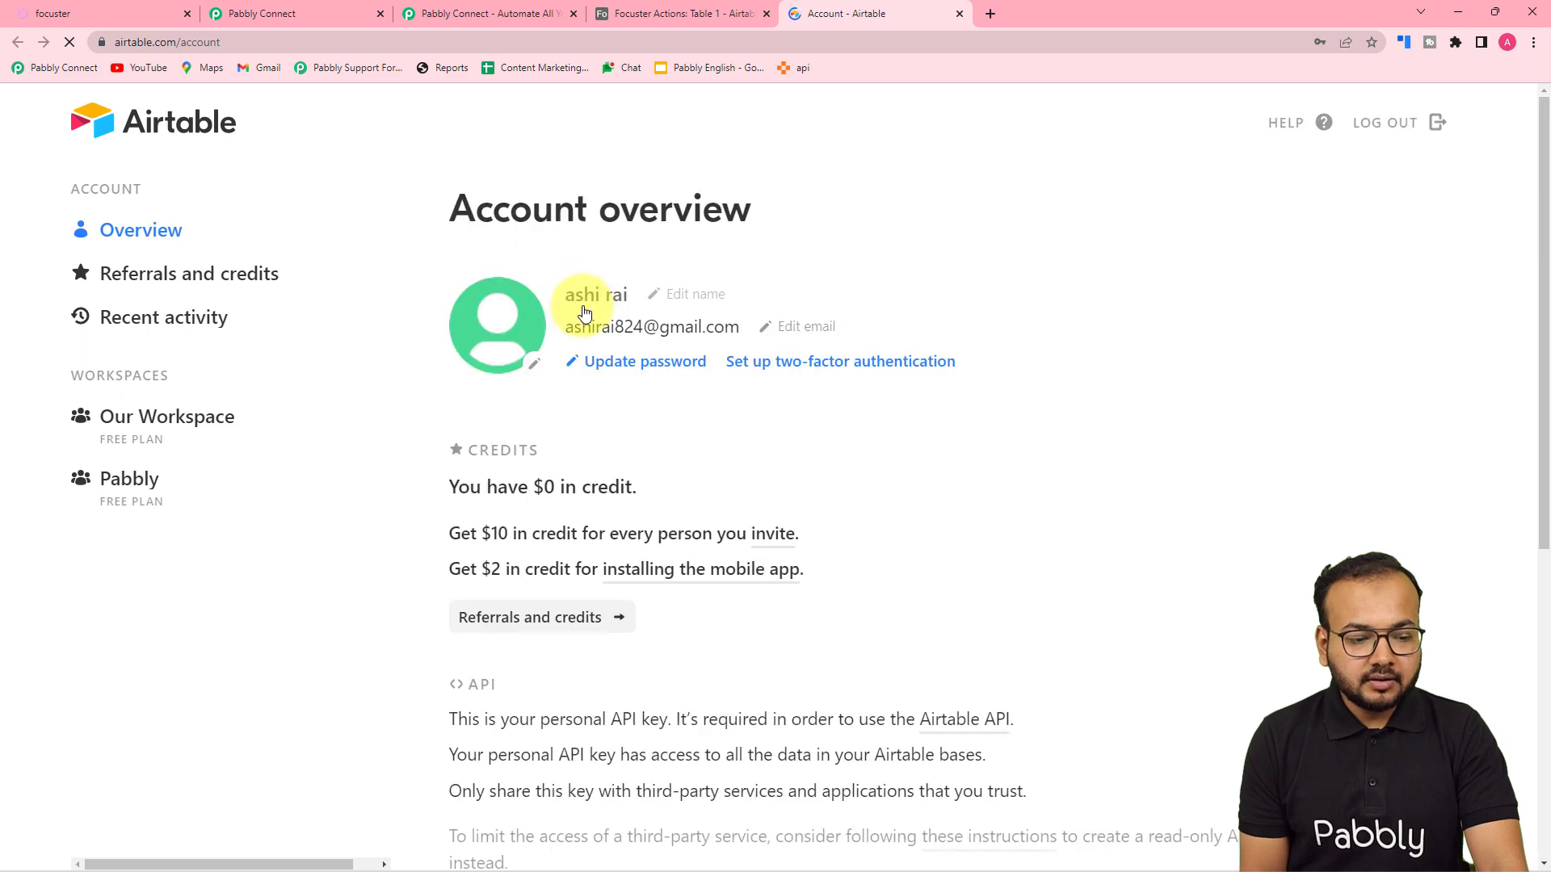
pyautogui.scroll(-5, 584, 312)
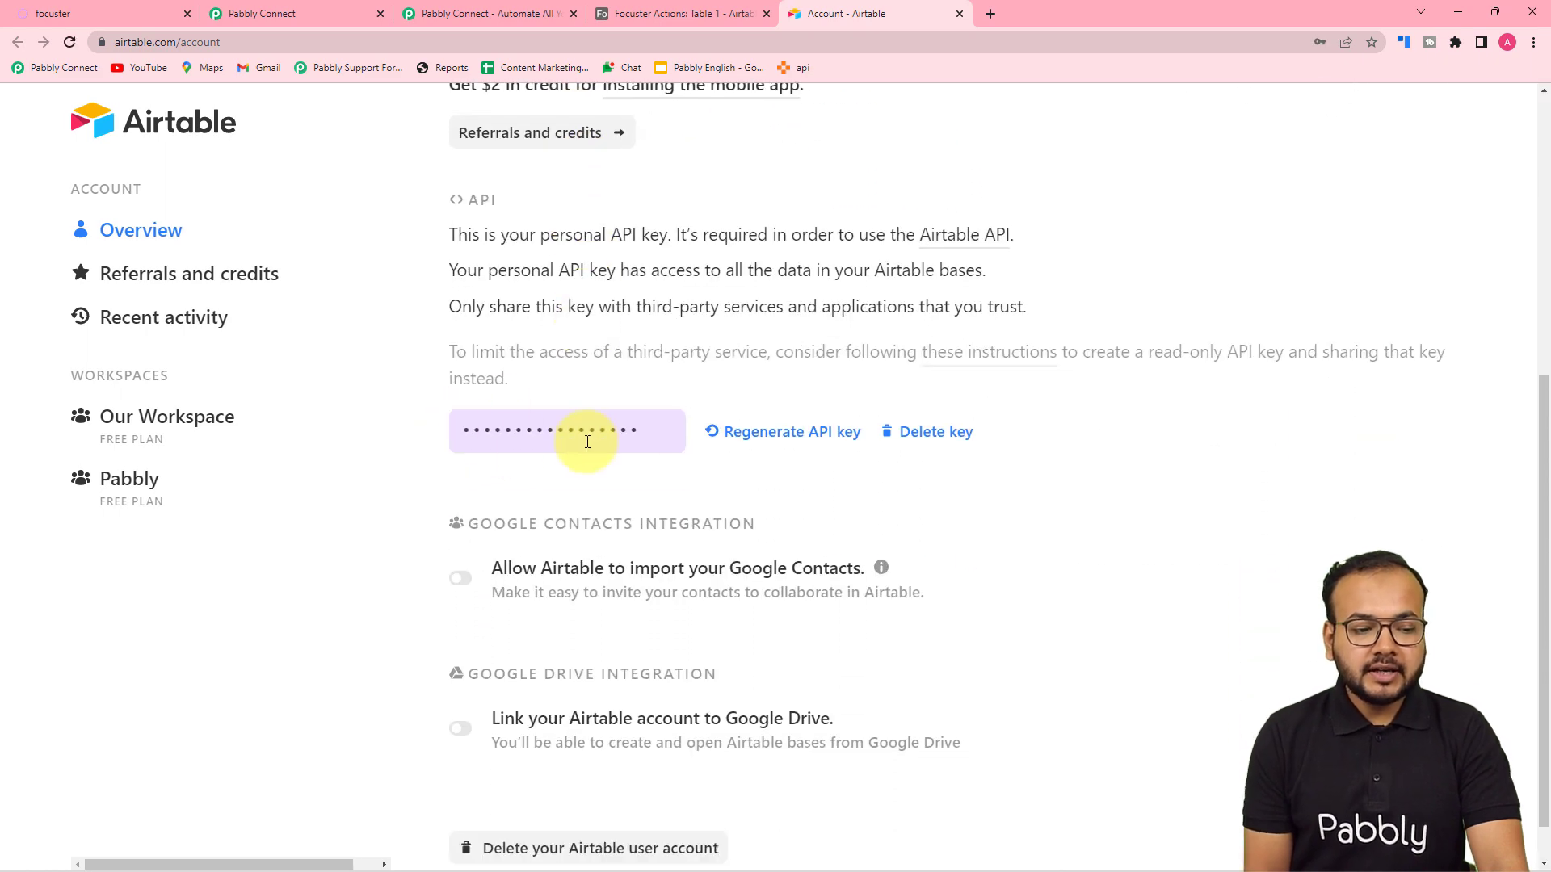
pyautogui.click(643, 430)
pyautogui.rightClick(608, 444)
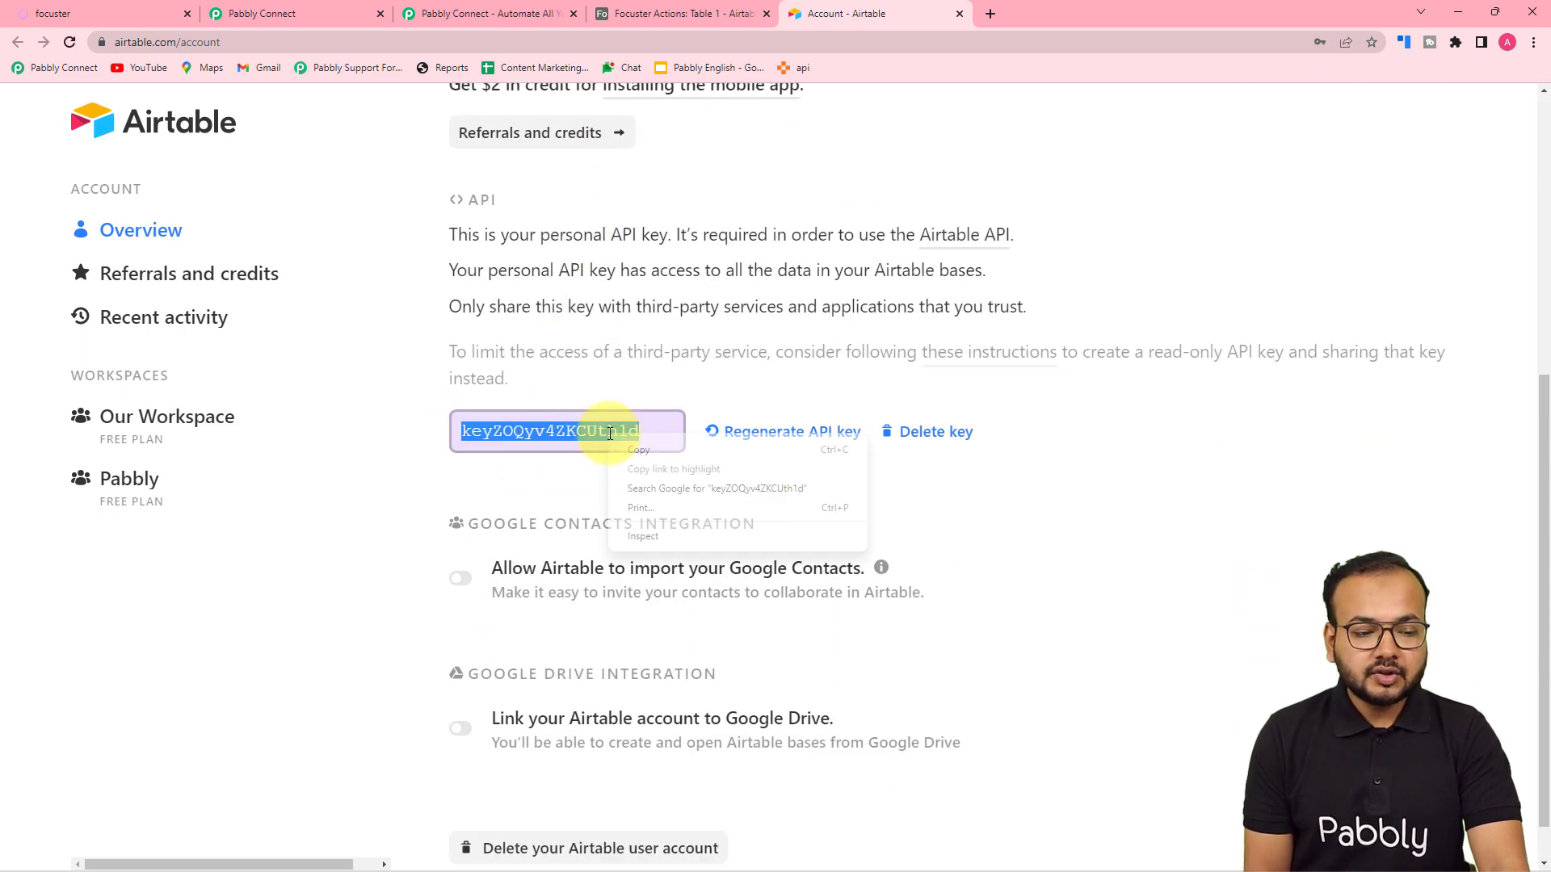
pyautogui.click(630, 453)
# Return to the Pabbly Connect workflow, paste the API key as the new Airtable connection's token, and save the connection
pyautogui.click(318, 13)
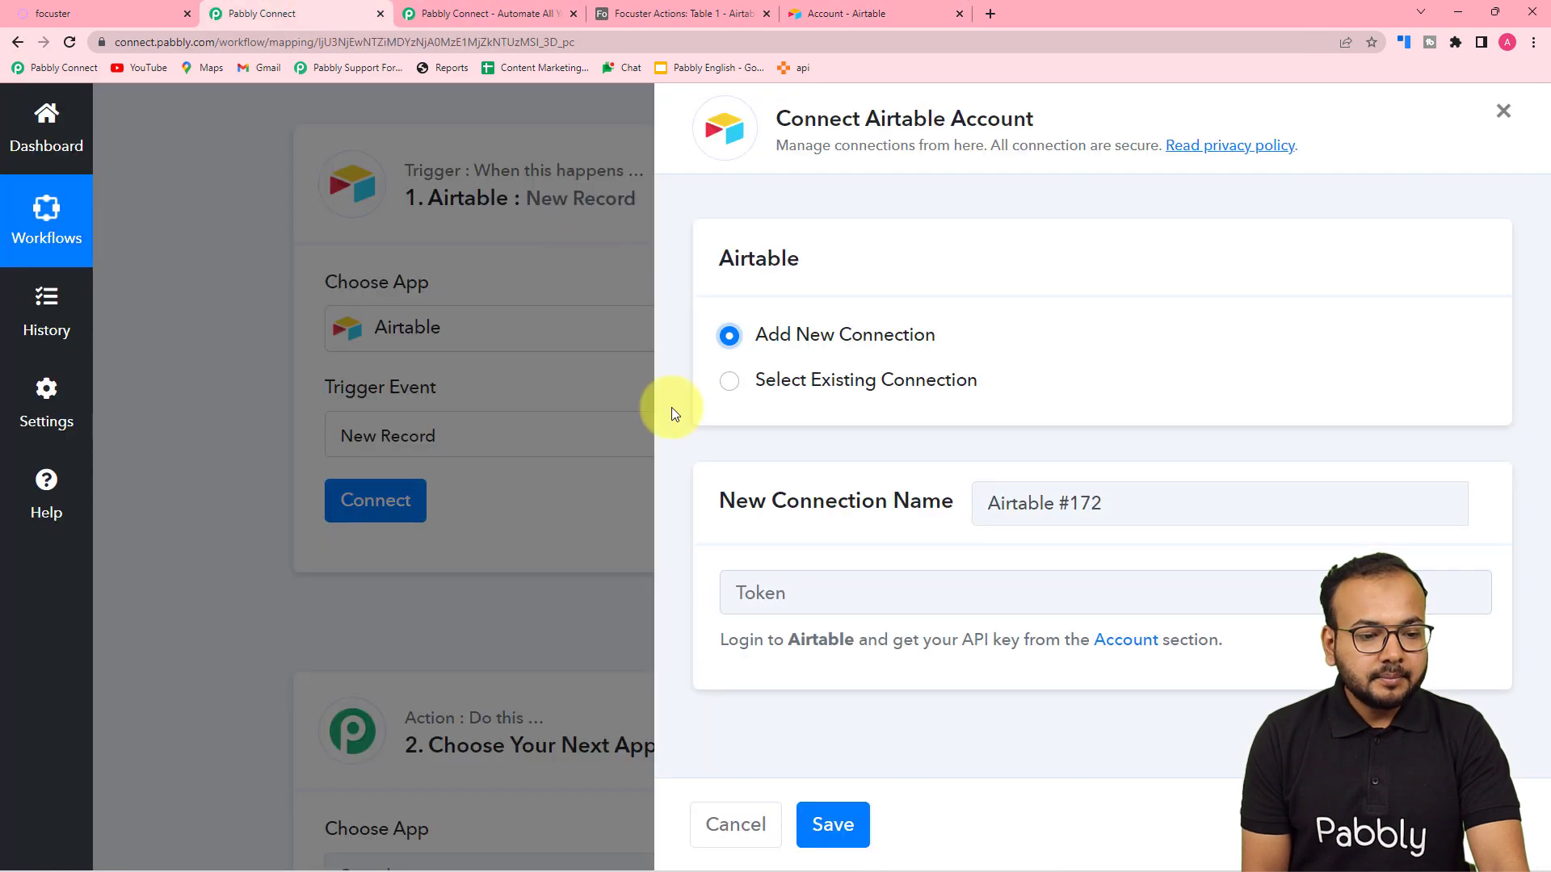
pyautogui.rightClick(753, 607)
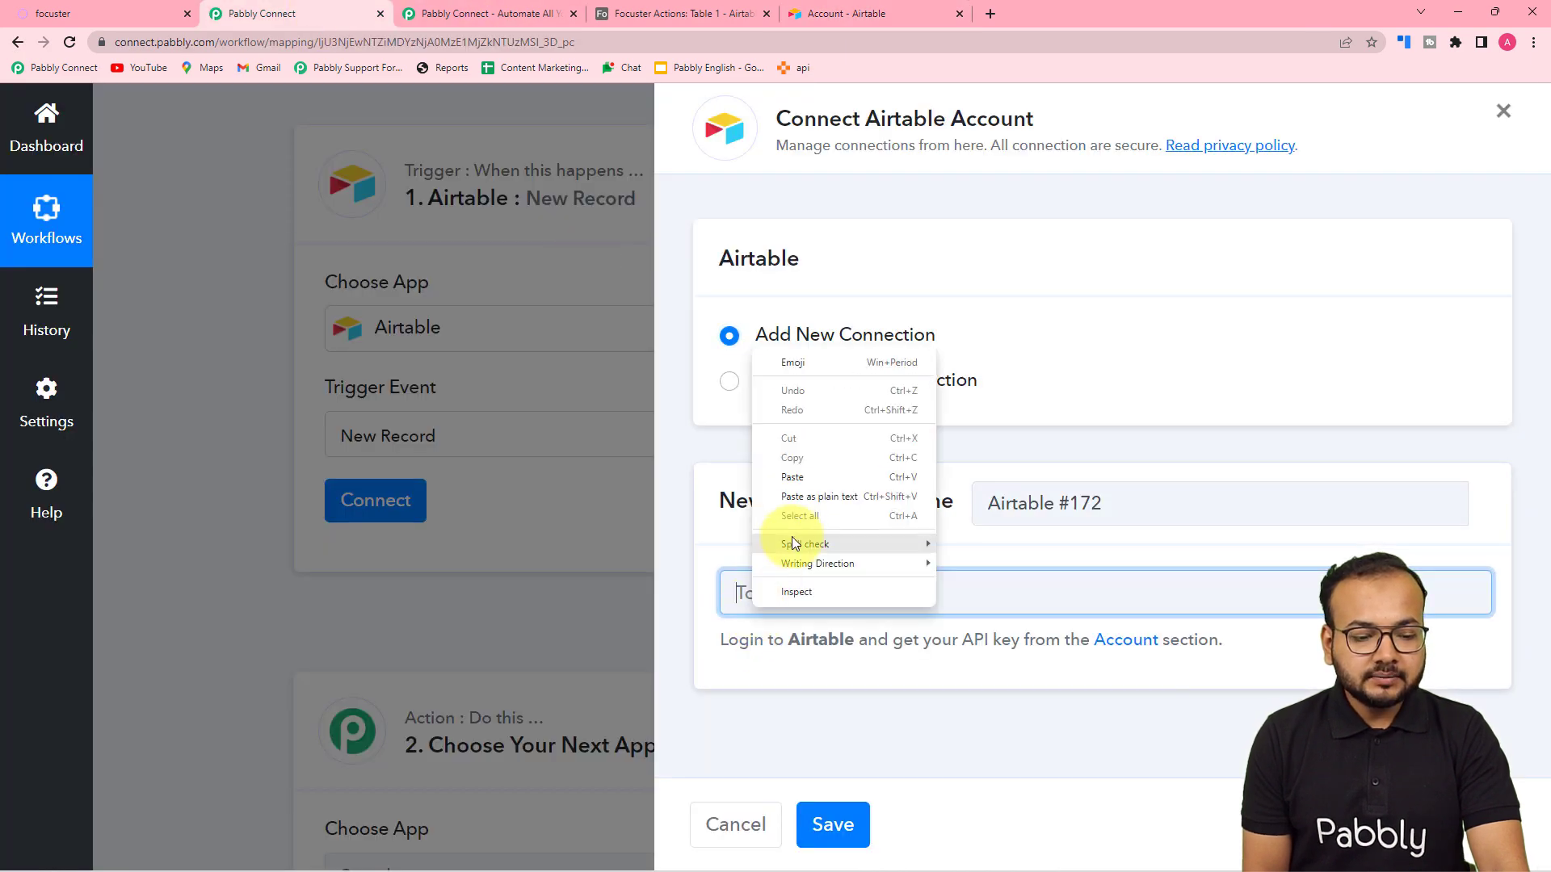
pyautogui.click(801, 469)
pyautogui.click(847, 834)
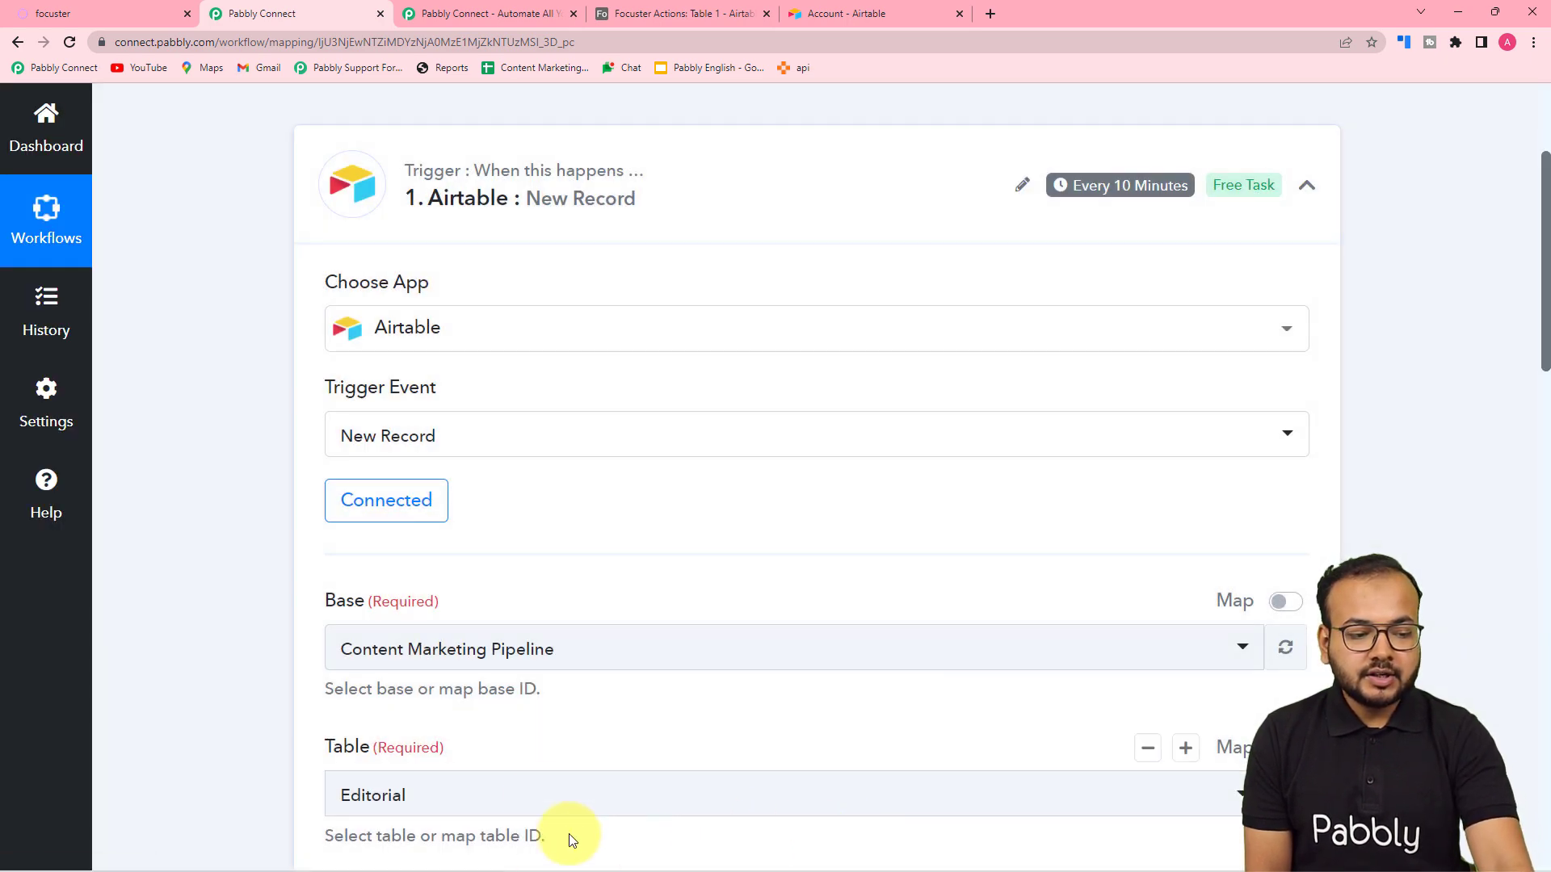
# Check the base name in Airtable, then set the trigger's base to Focuster Actions in the Pabbly Connect workflow
pyautogui.scroll(-4, 260, 525)
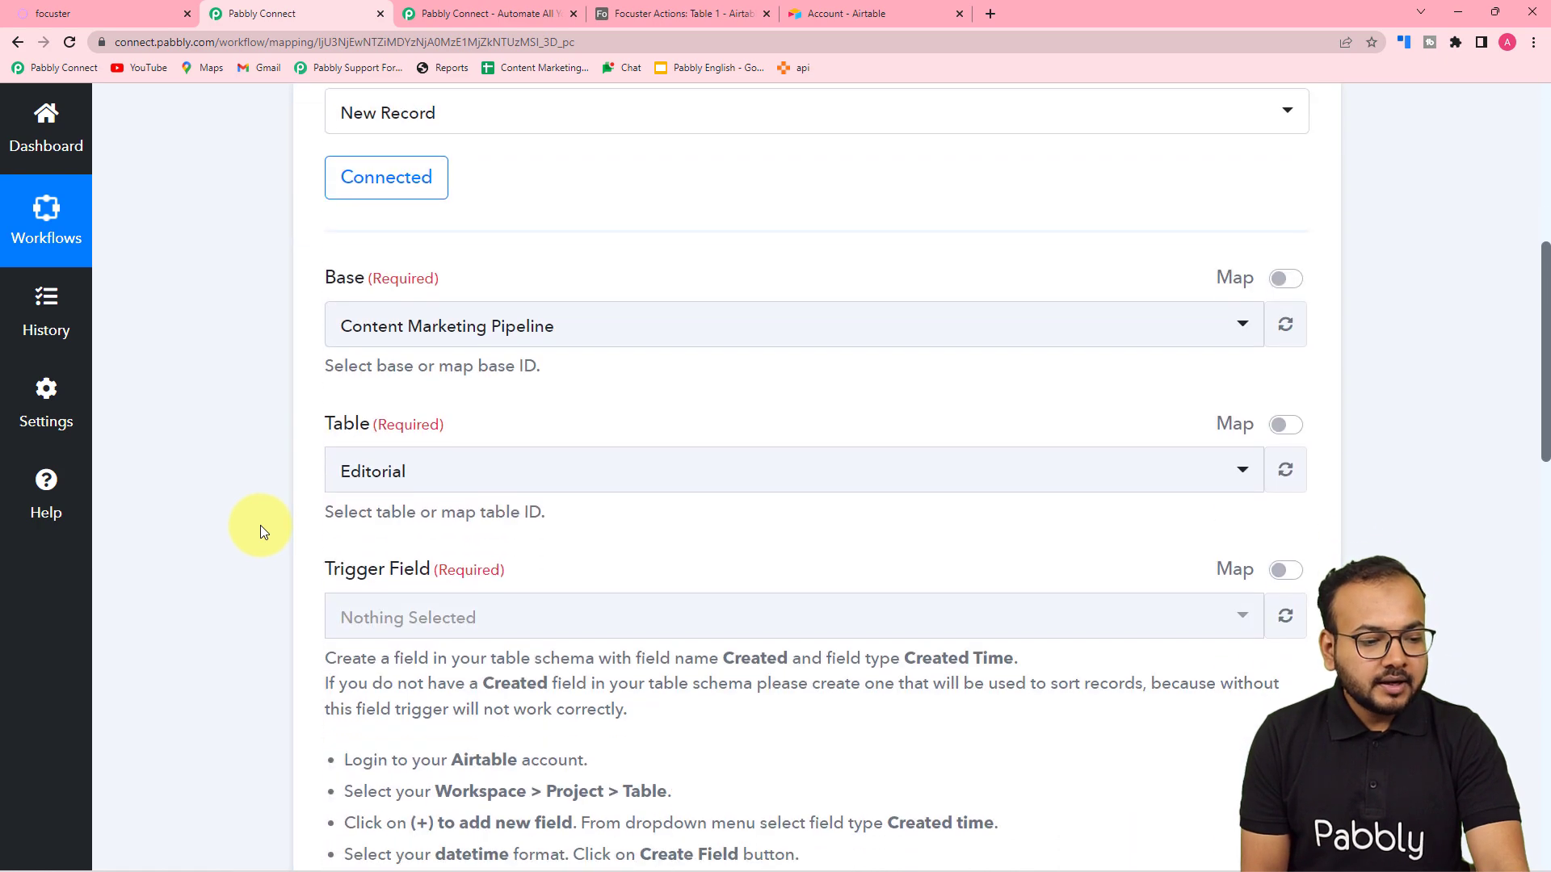
pyautogui.scroll(-1, 260, 531)
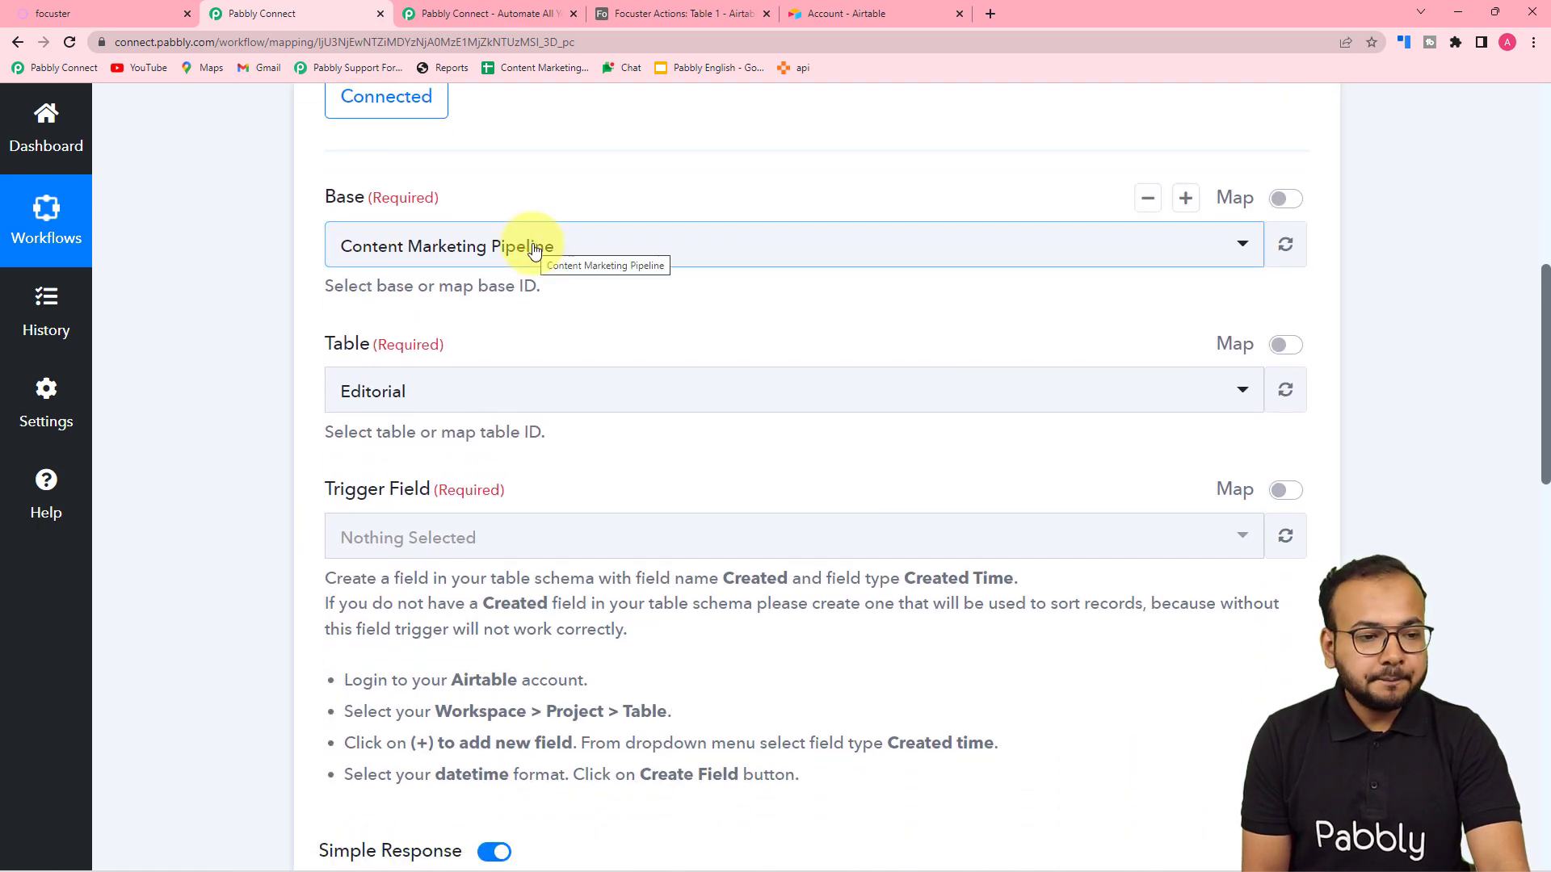
pyautogui.click(830, 15)
pyautogui.click(688, 23)
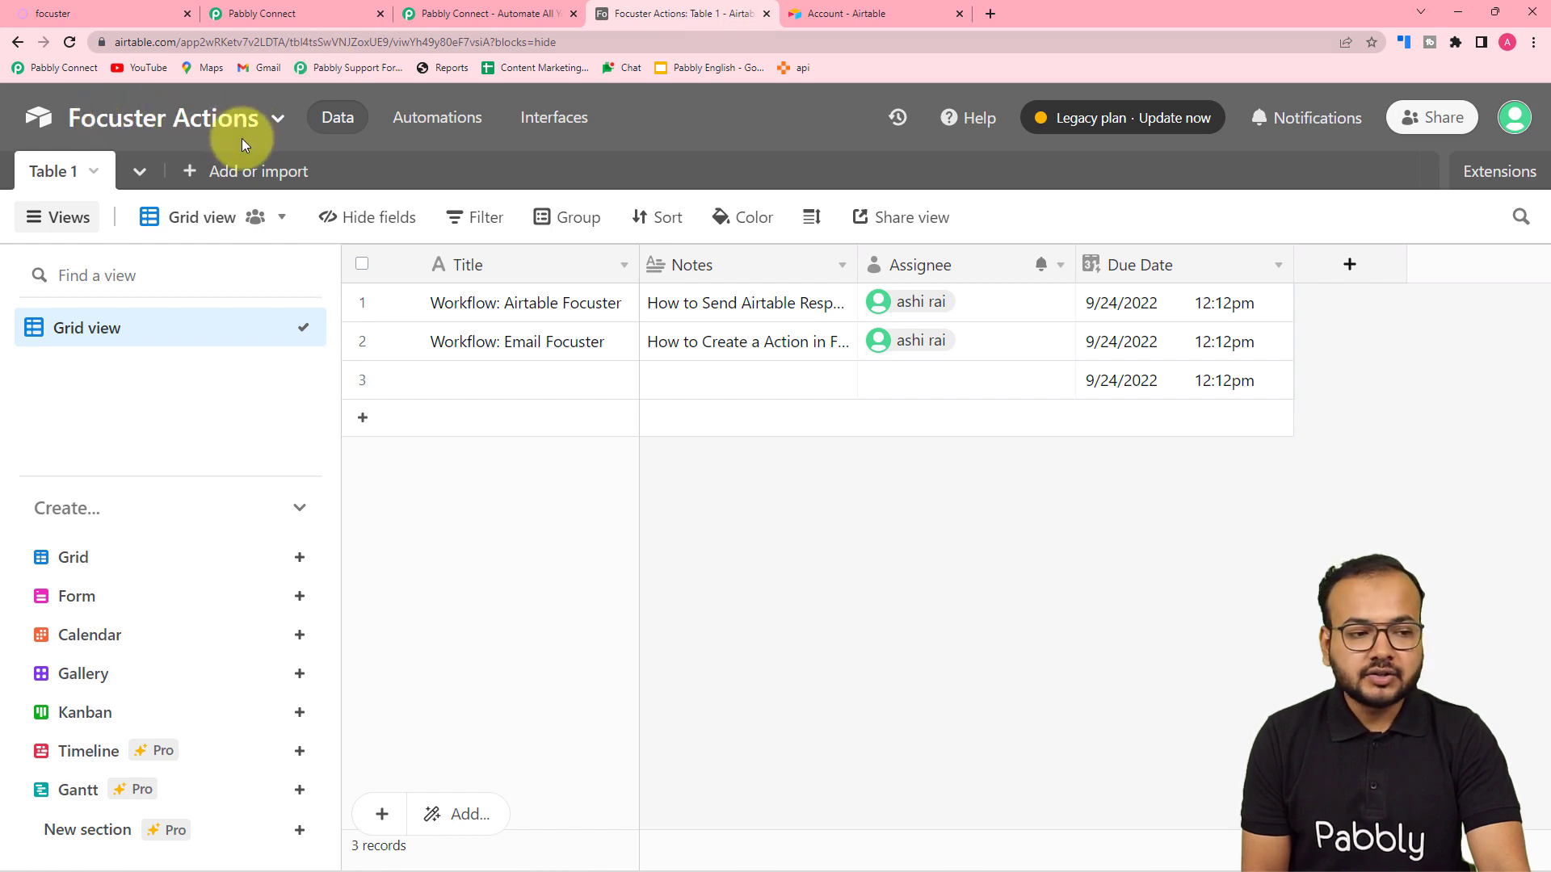
pyautogui.click(298, 15)
pyautogui.click(454, 253)
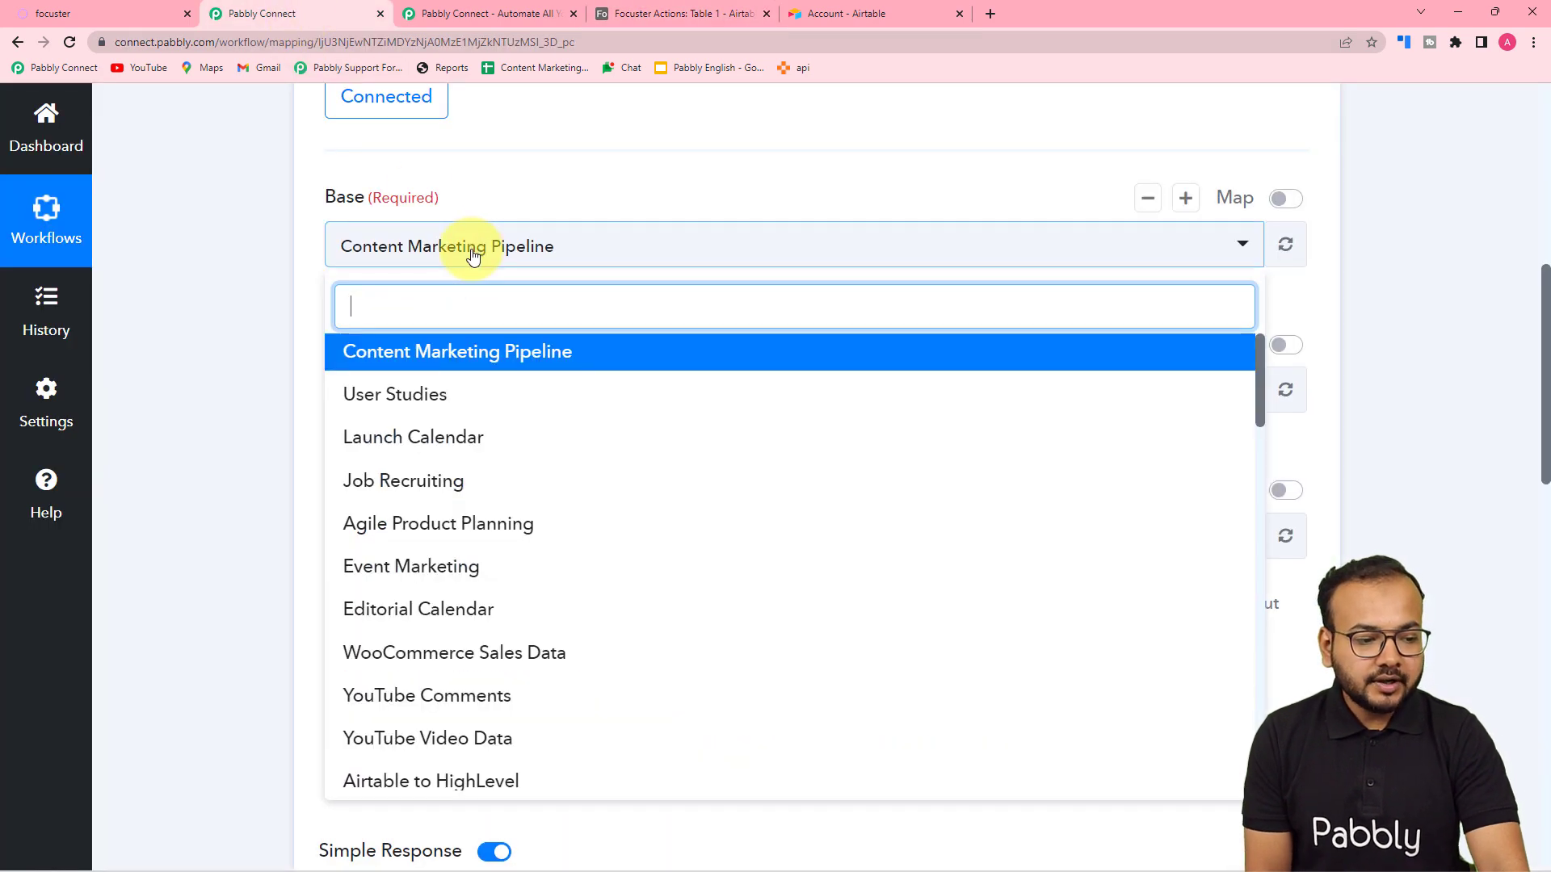
pyautogui.write('focu')
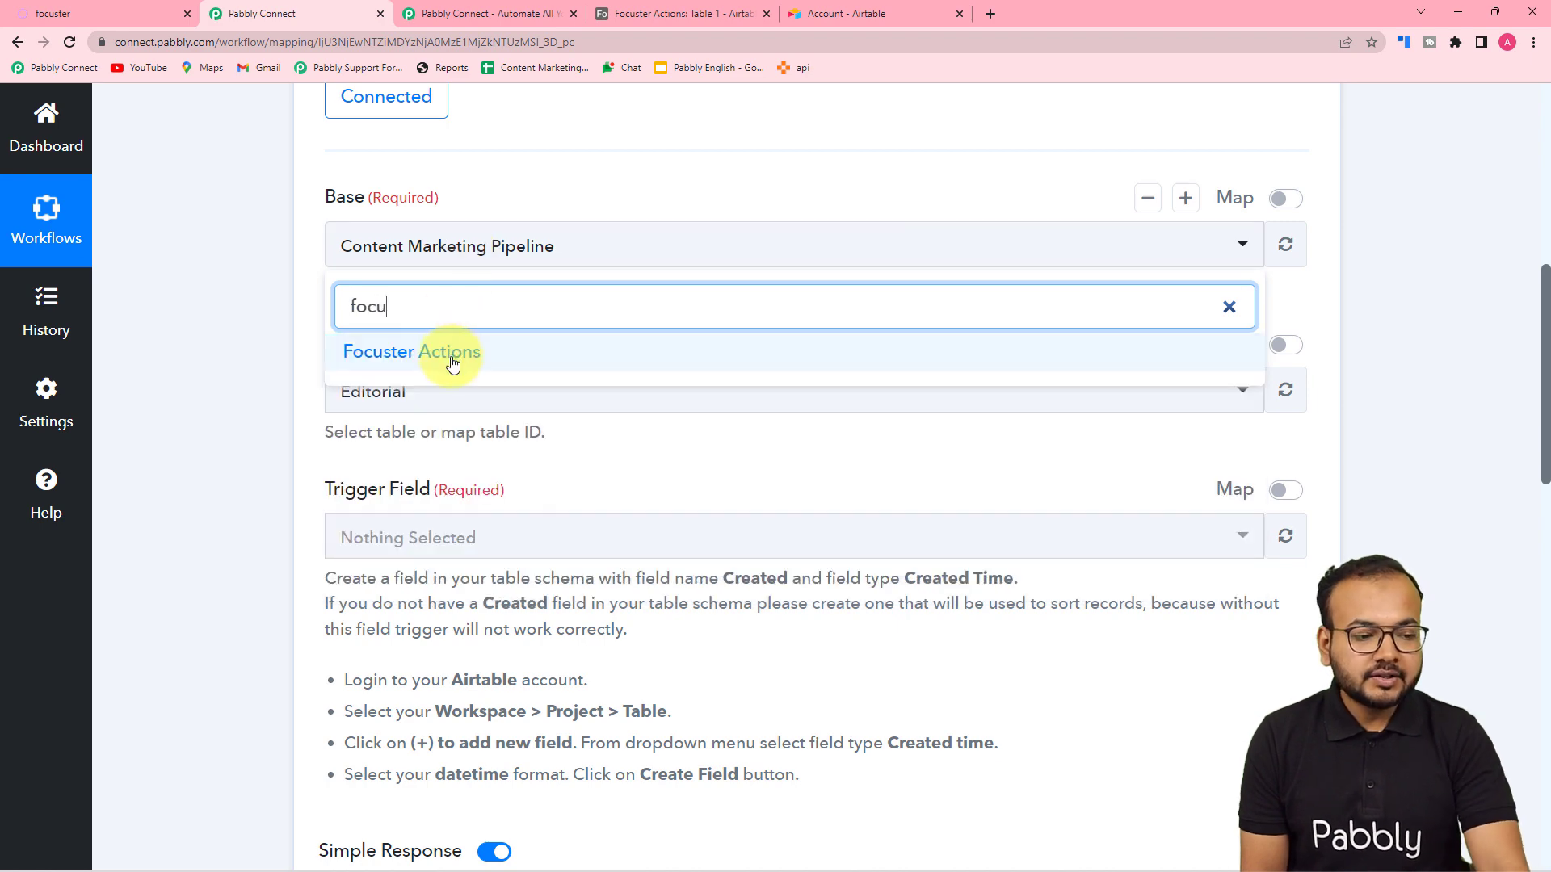
pyautogui.click(452, 361)
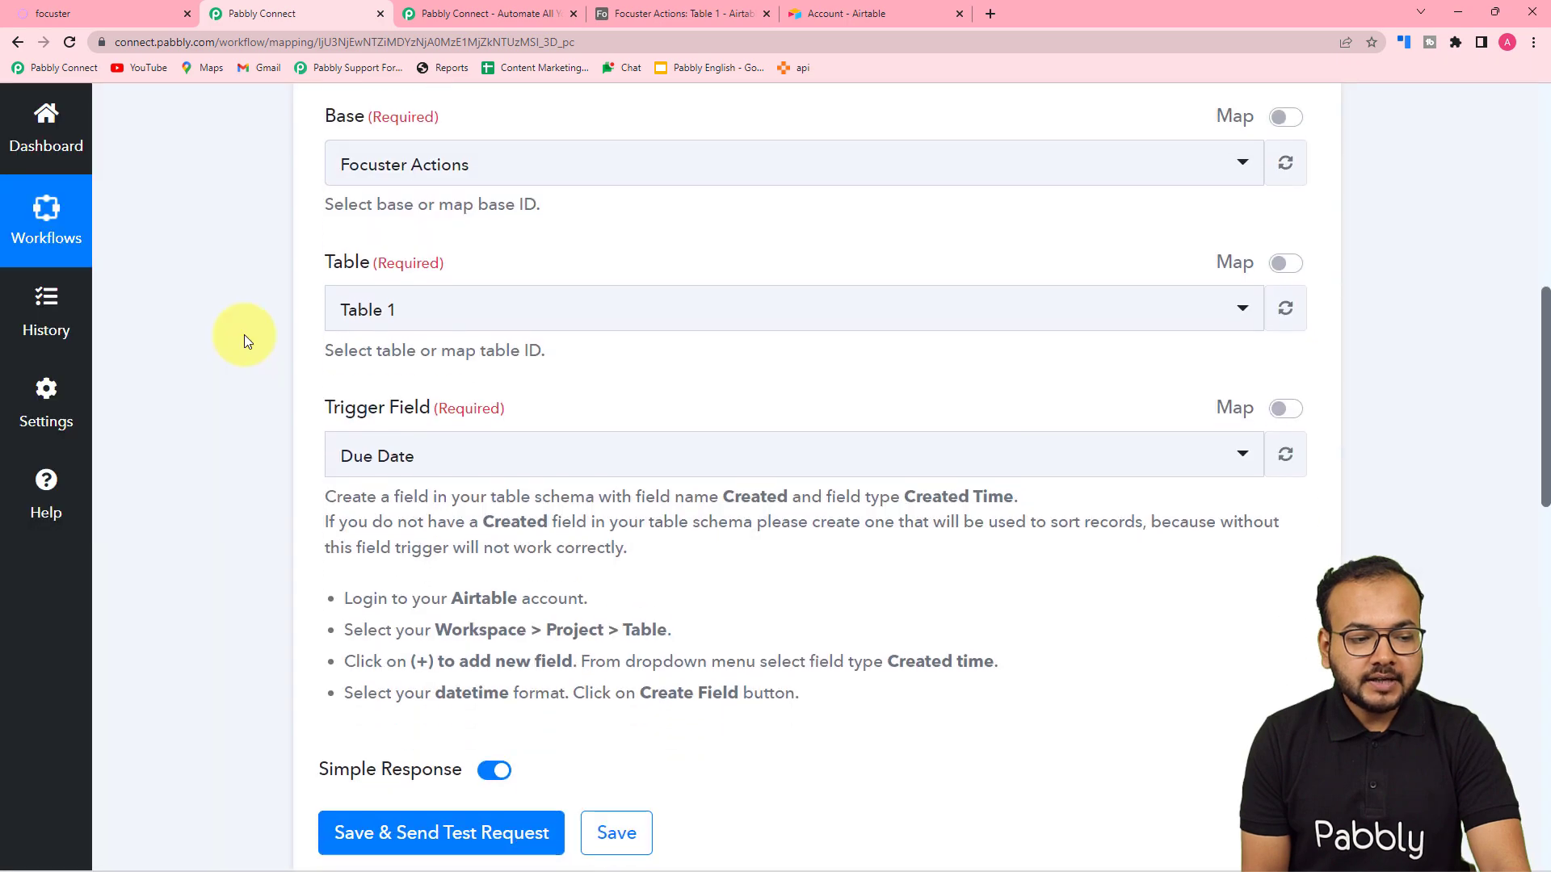
# Compare the trigger's table and trigger field with the Airtable base, and inspect the Due Date field's type settings there
pyautogui.click(649, 18)
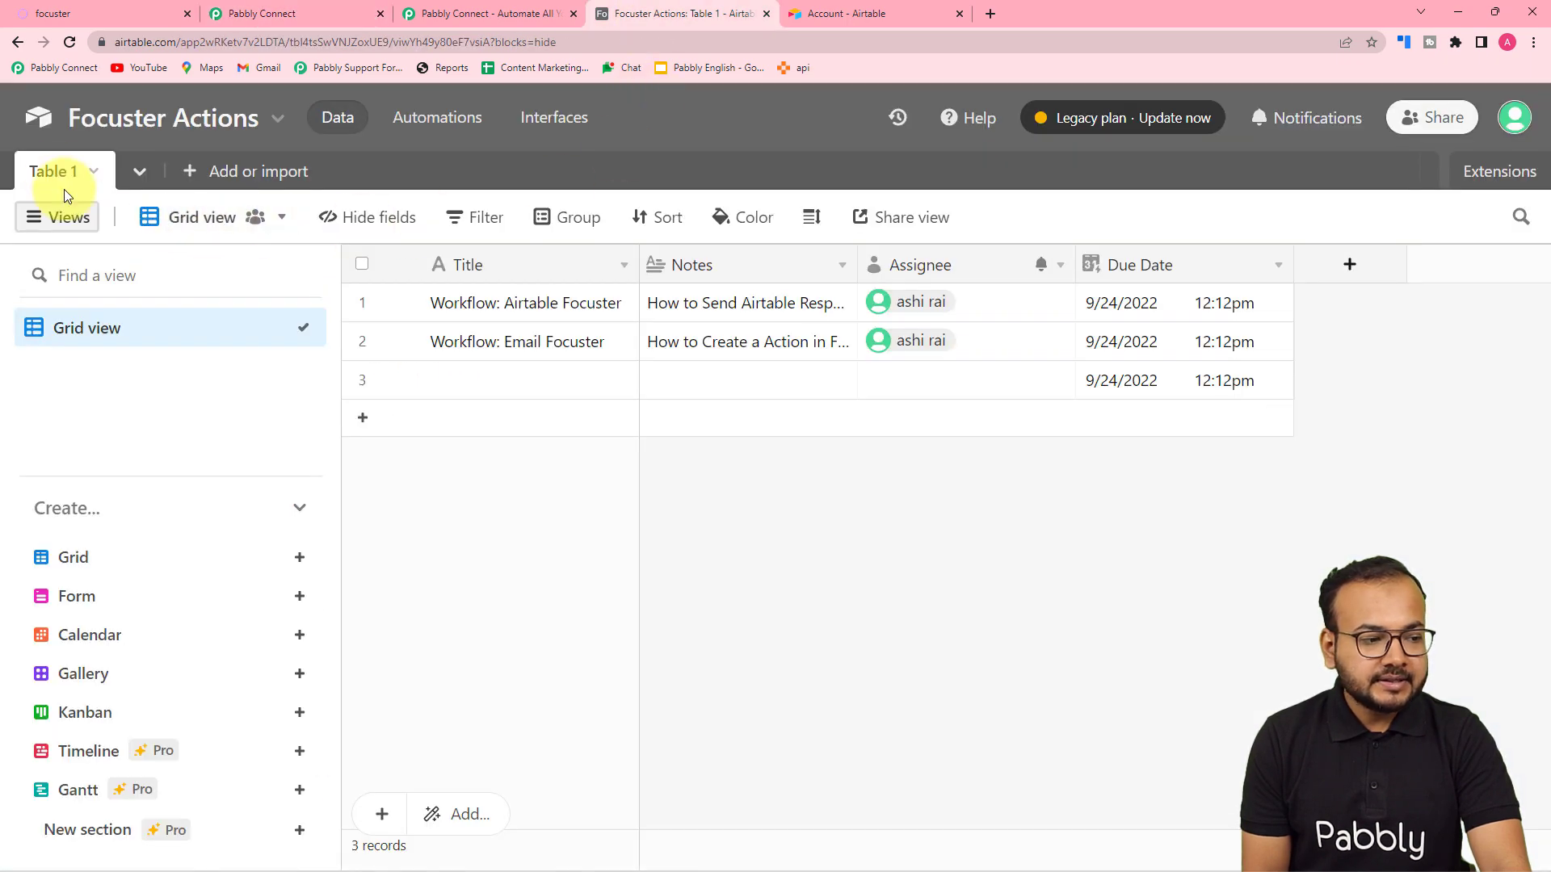
pyautogui.click(344, 14)
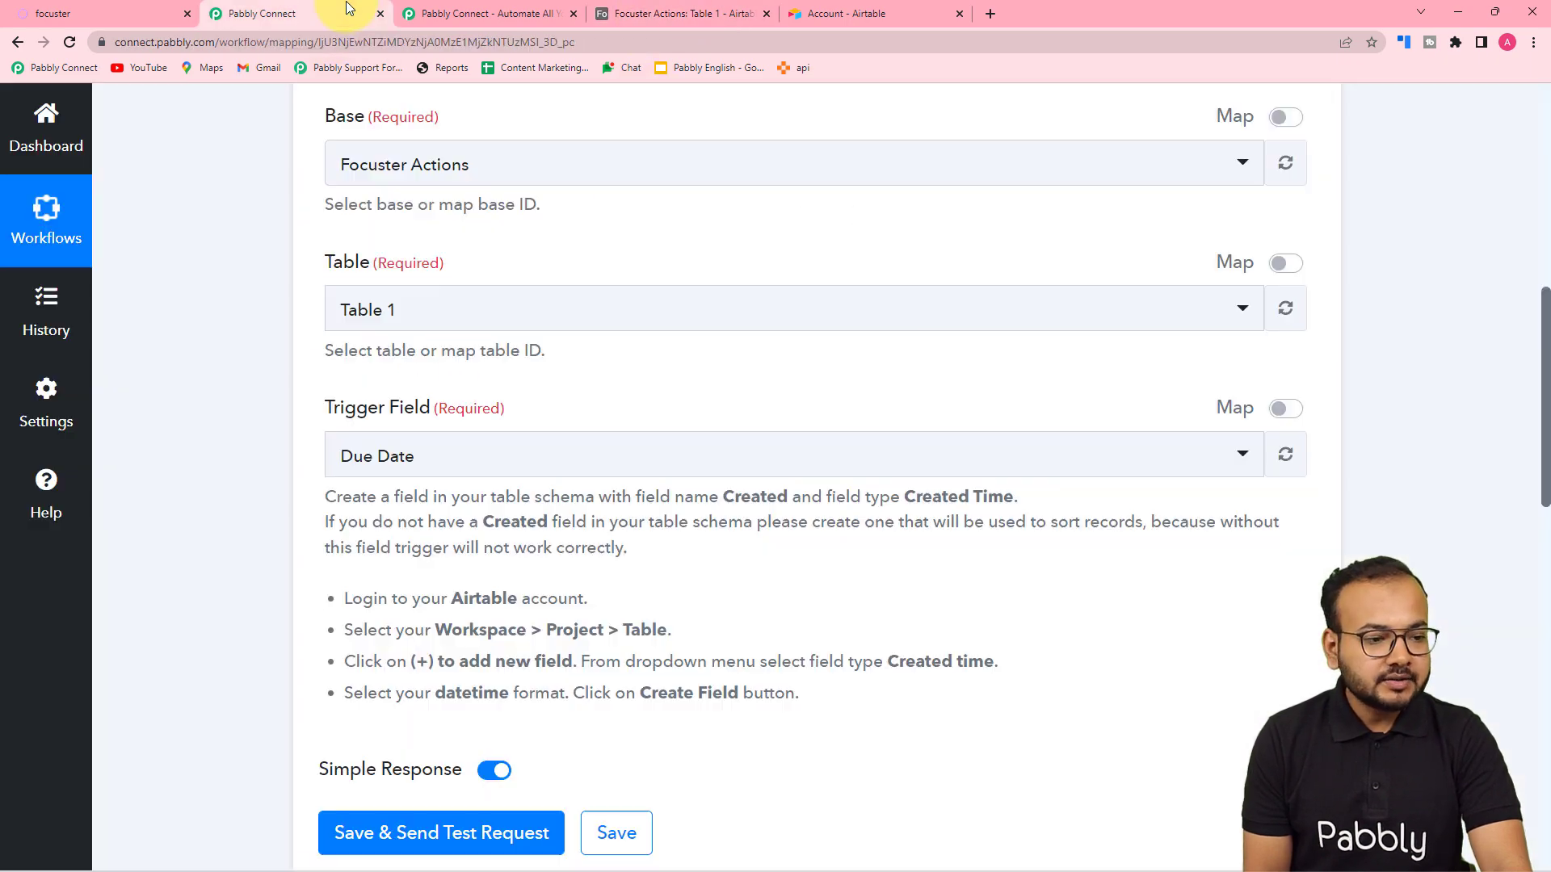
pyautogui.scroll(-1, 401, 338)
pyautogui.scroll(-2, 402, 338)
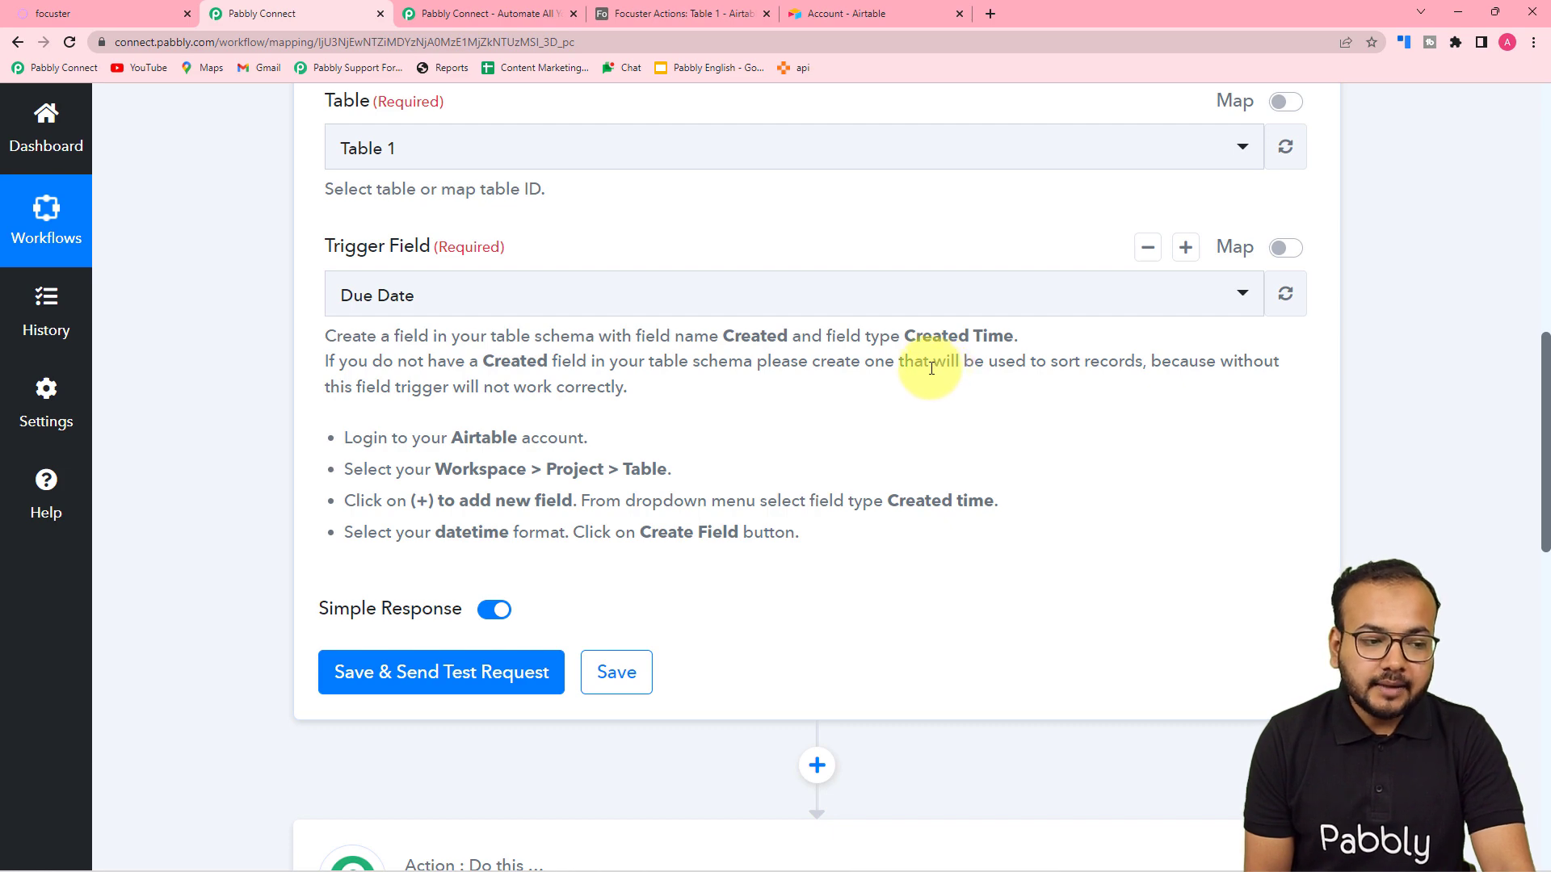
pyautogui.click(682, 7)
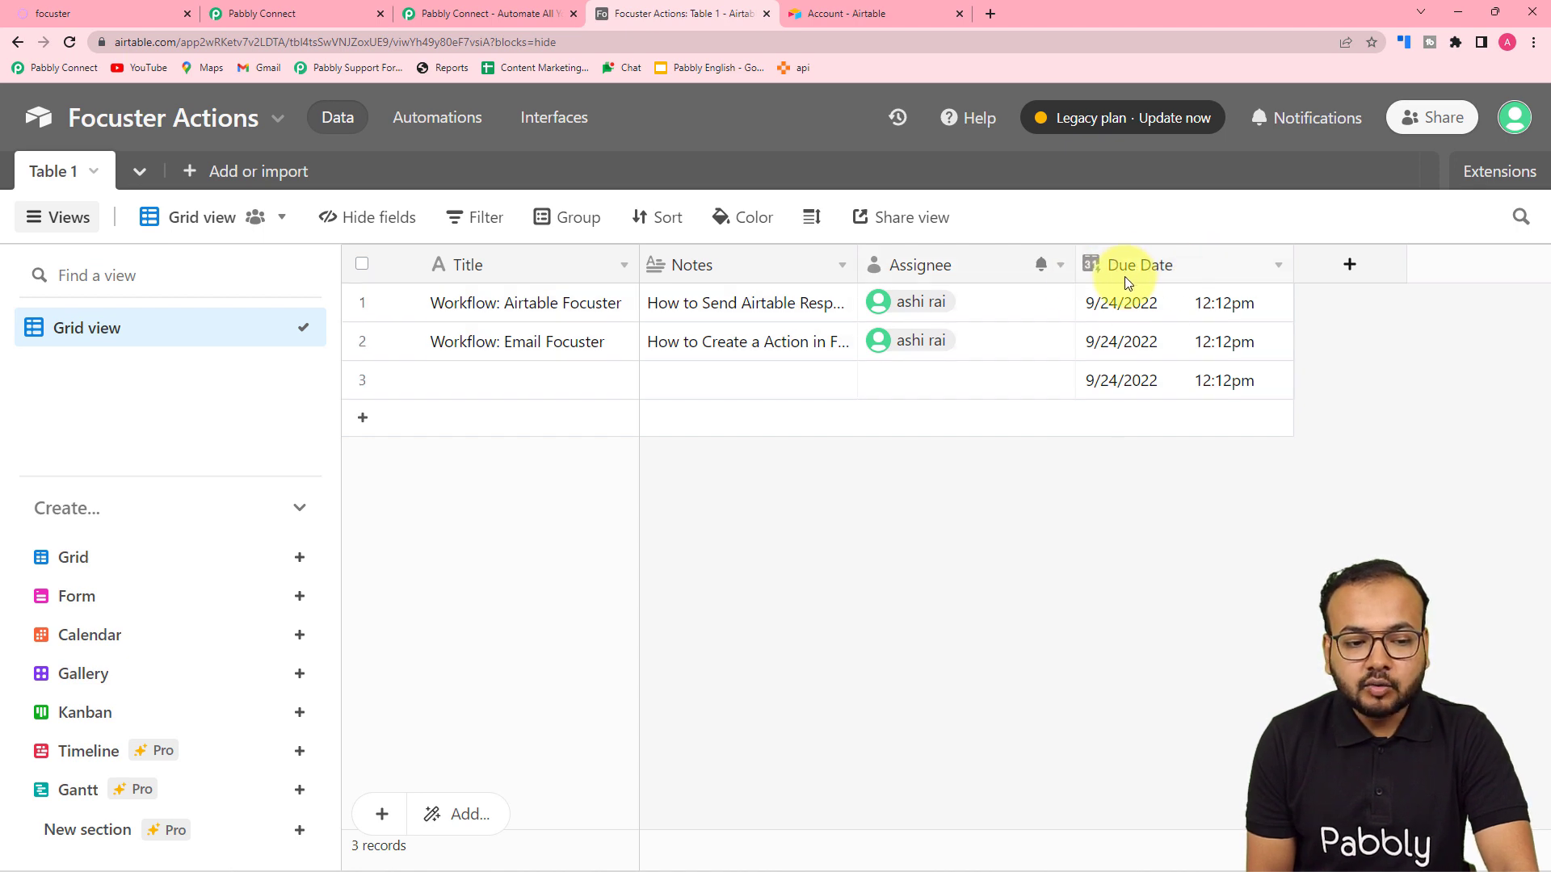
pyautogui.click(1278, 268)
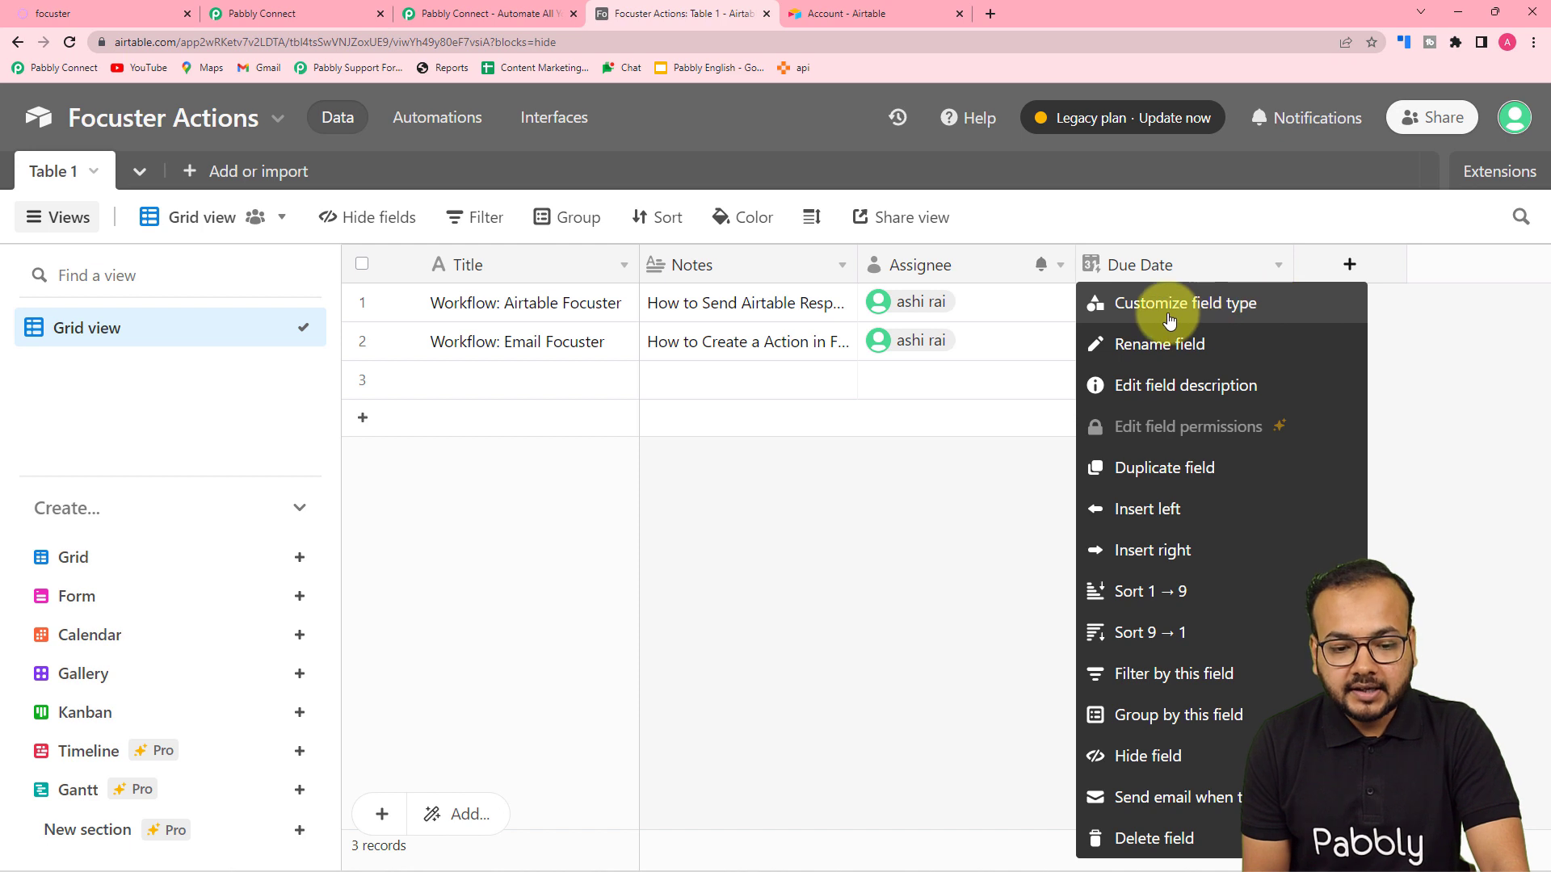
pyautogui.click(1139, 303)
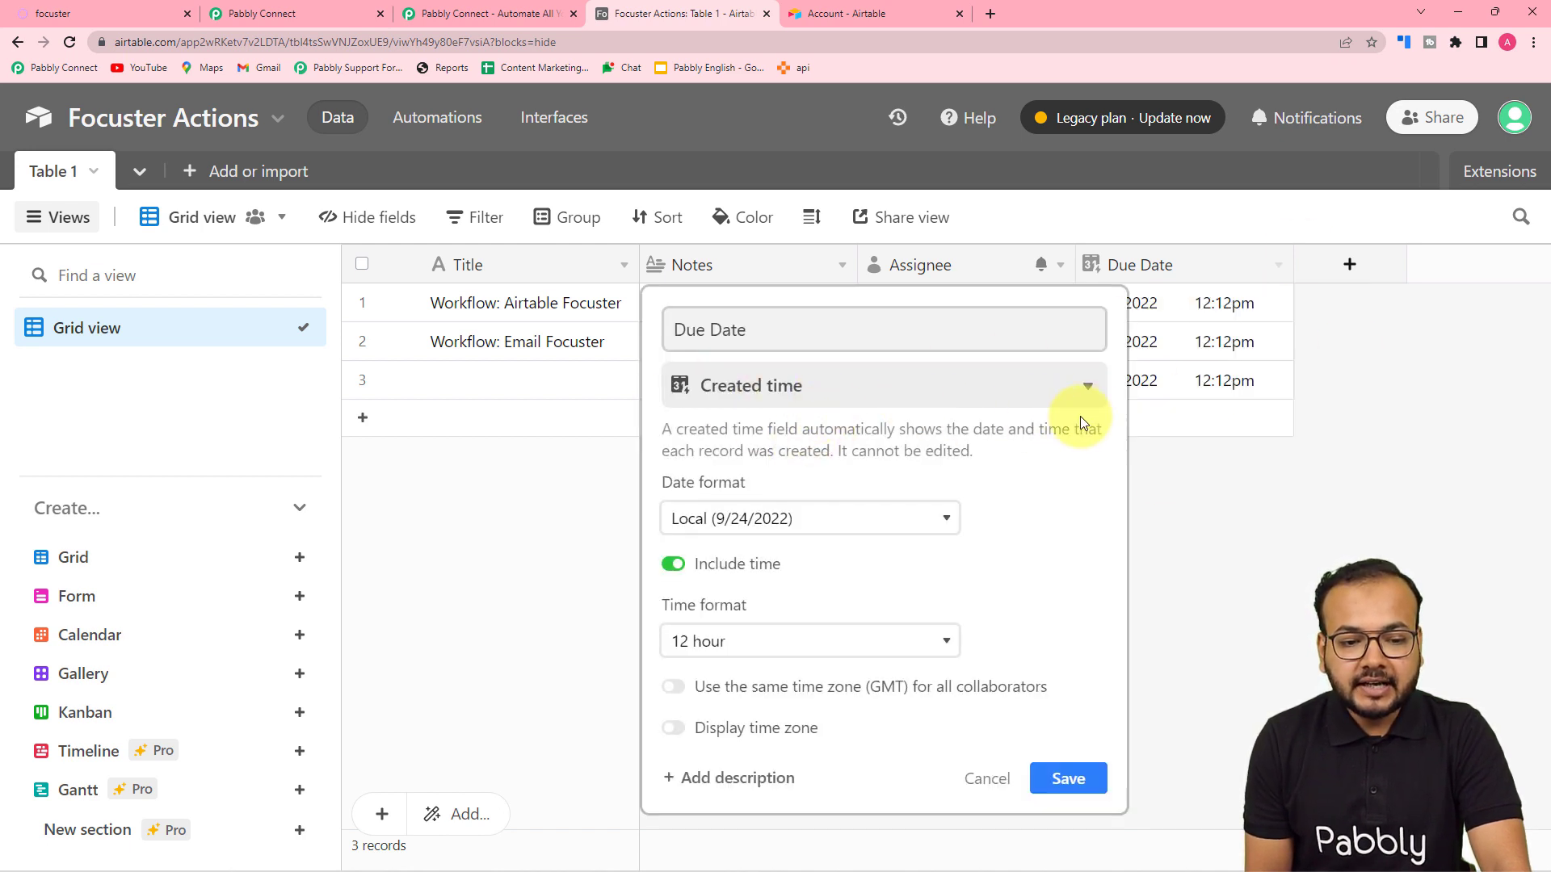
pyautogui.click(1223, 502)
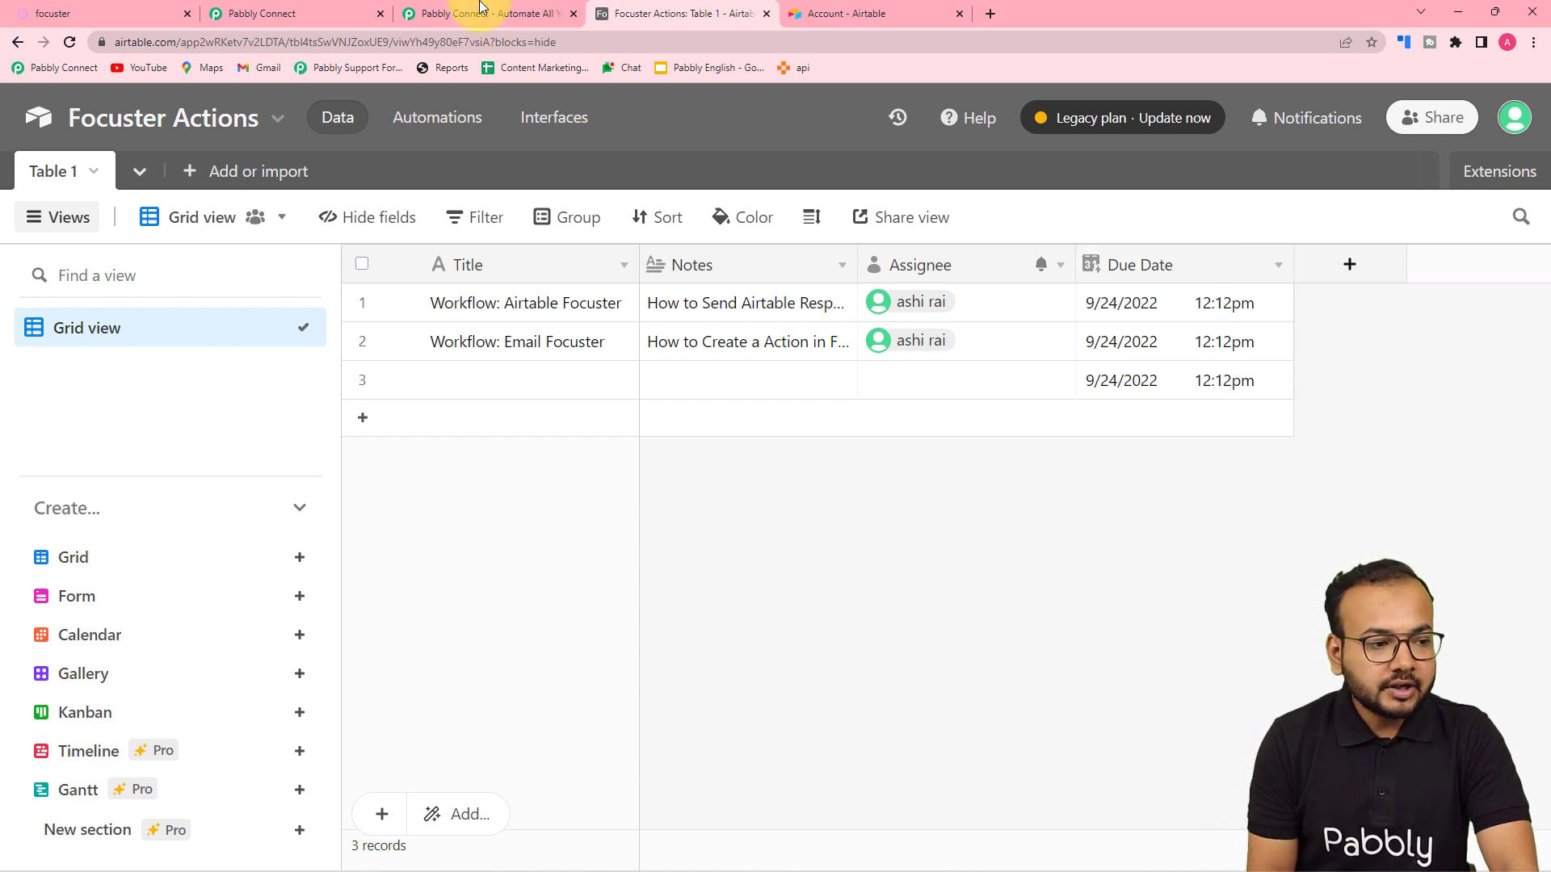
pyautogui.click(239, 11)
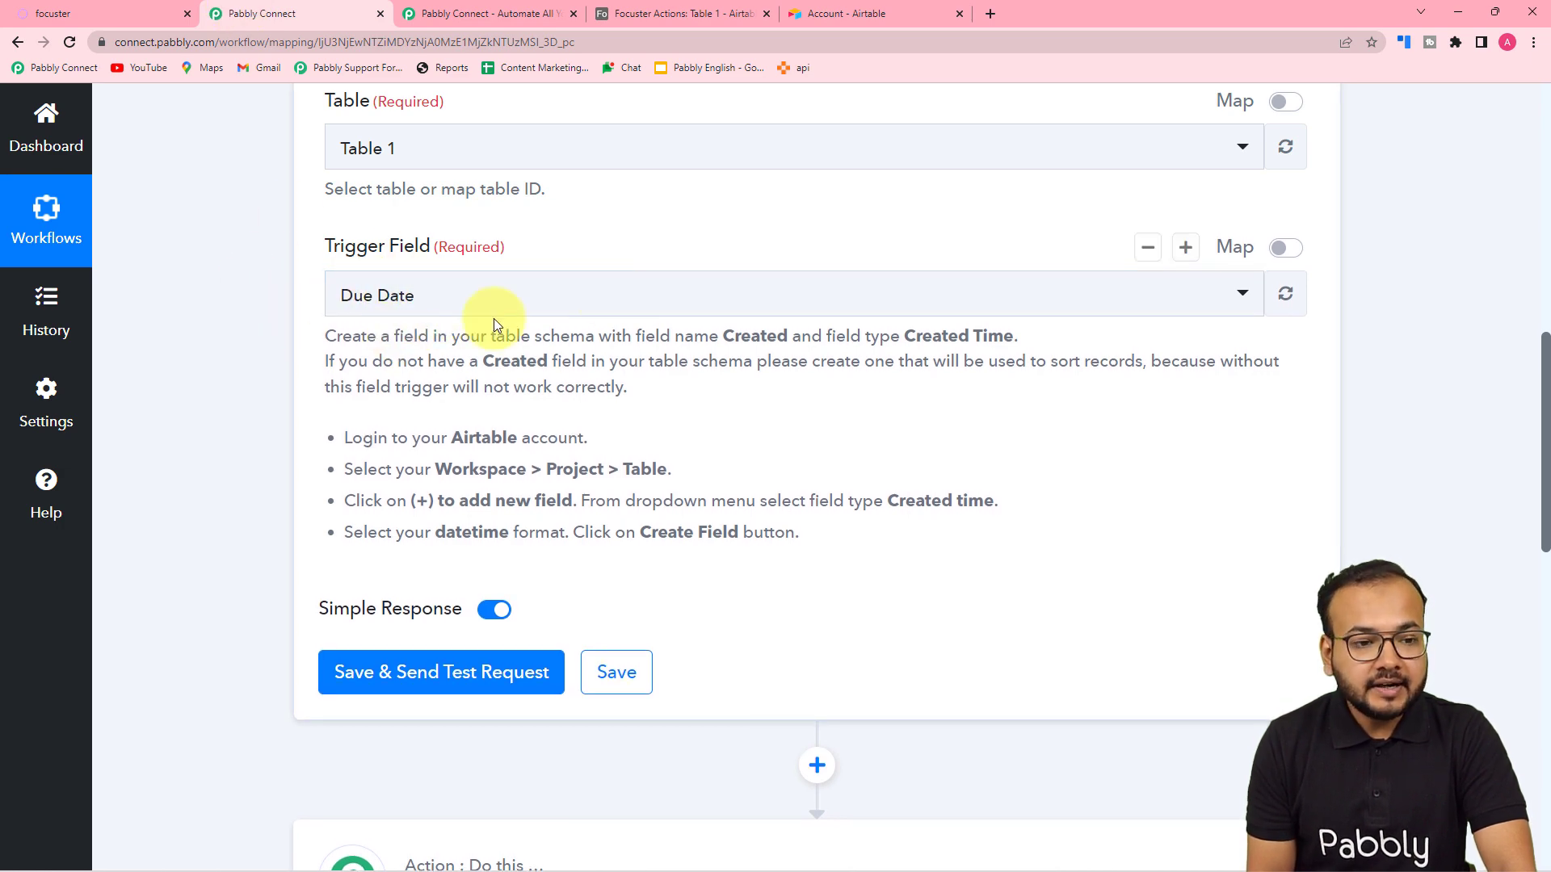
# Select Due Date as the trigger field, then save the trigger setup and send a test request
pyautogui.click(832, 23)
pyautogui.click(663, 14)
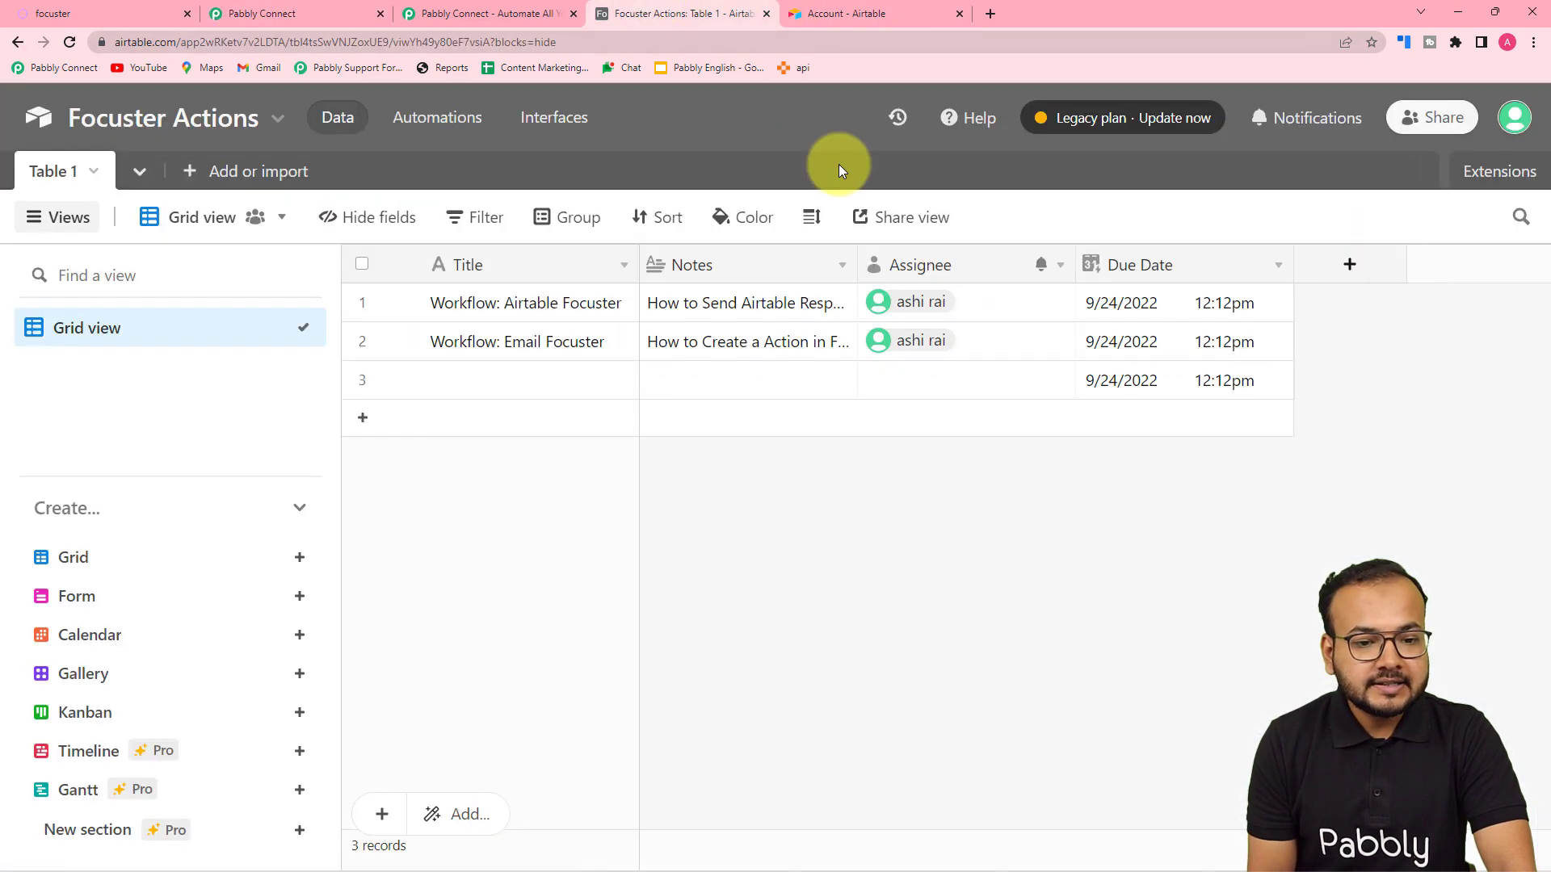
pyautogui.click(338, 7)
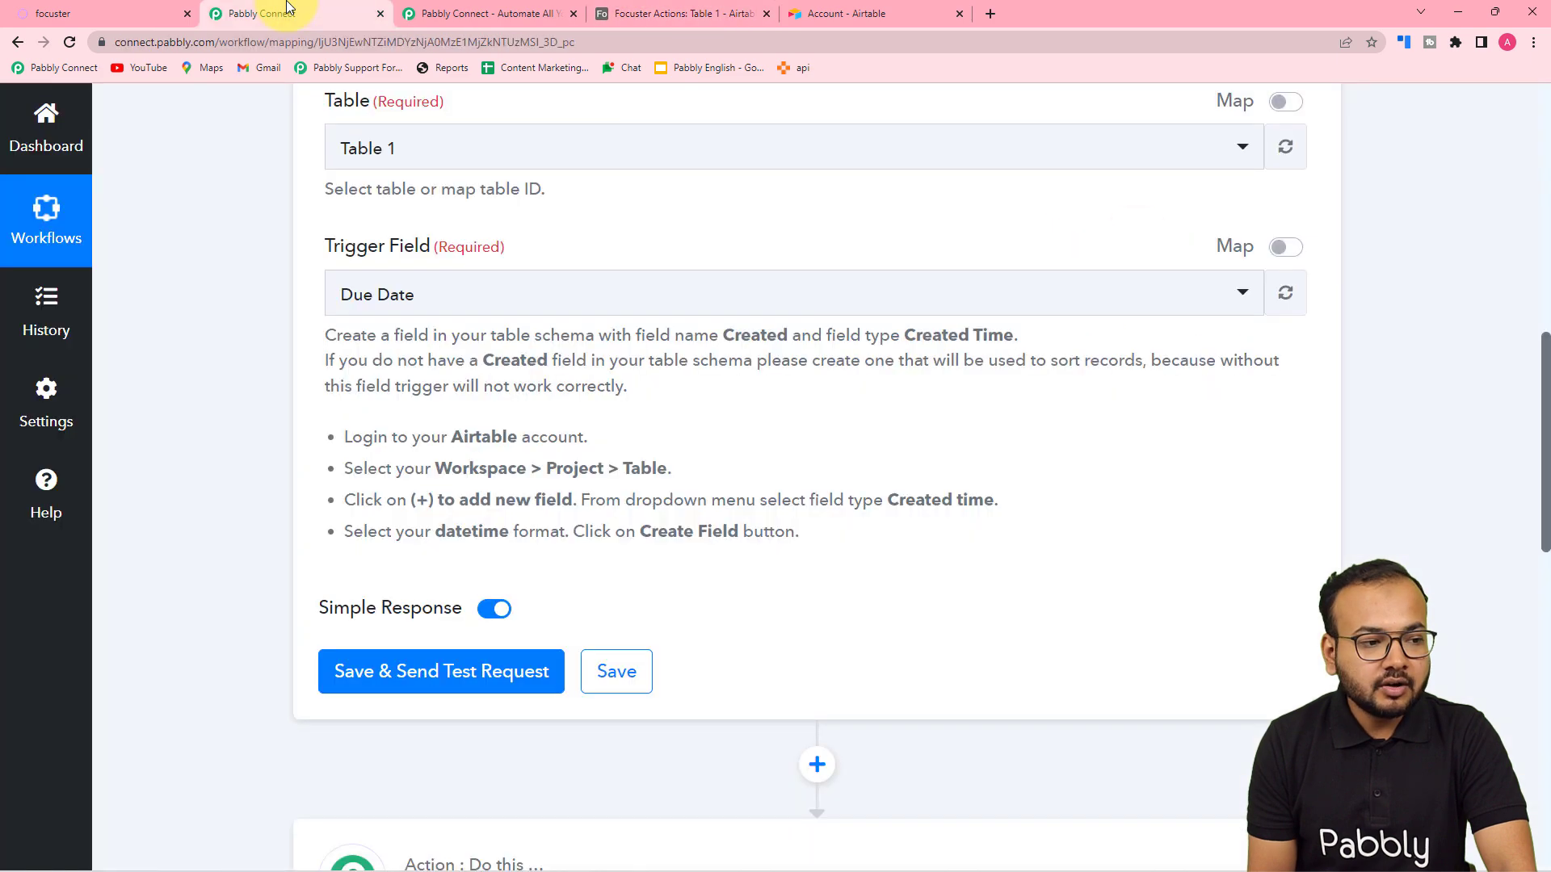
pyautogui.click(905, 297)
pyautogui.click(346, 399)
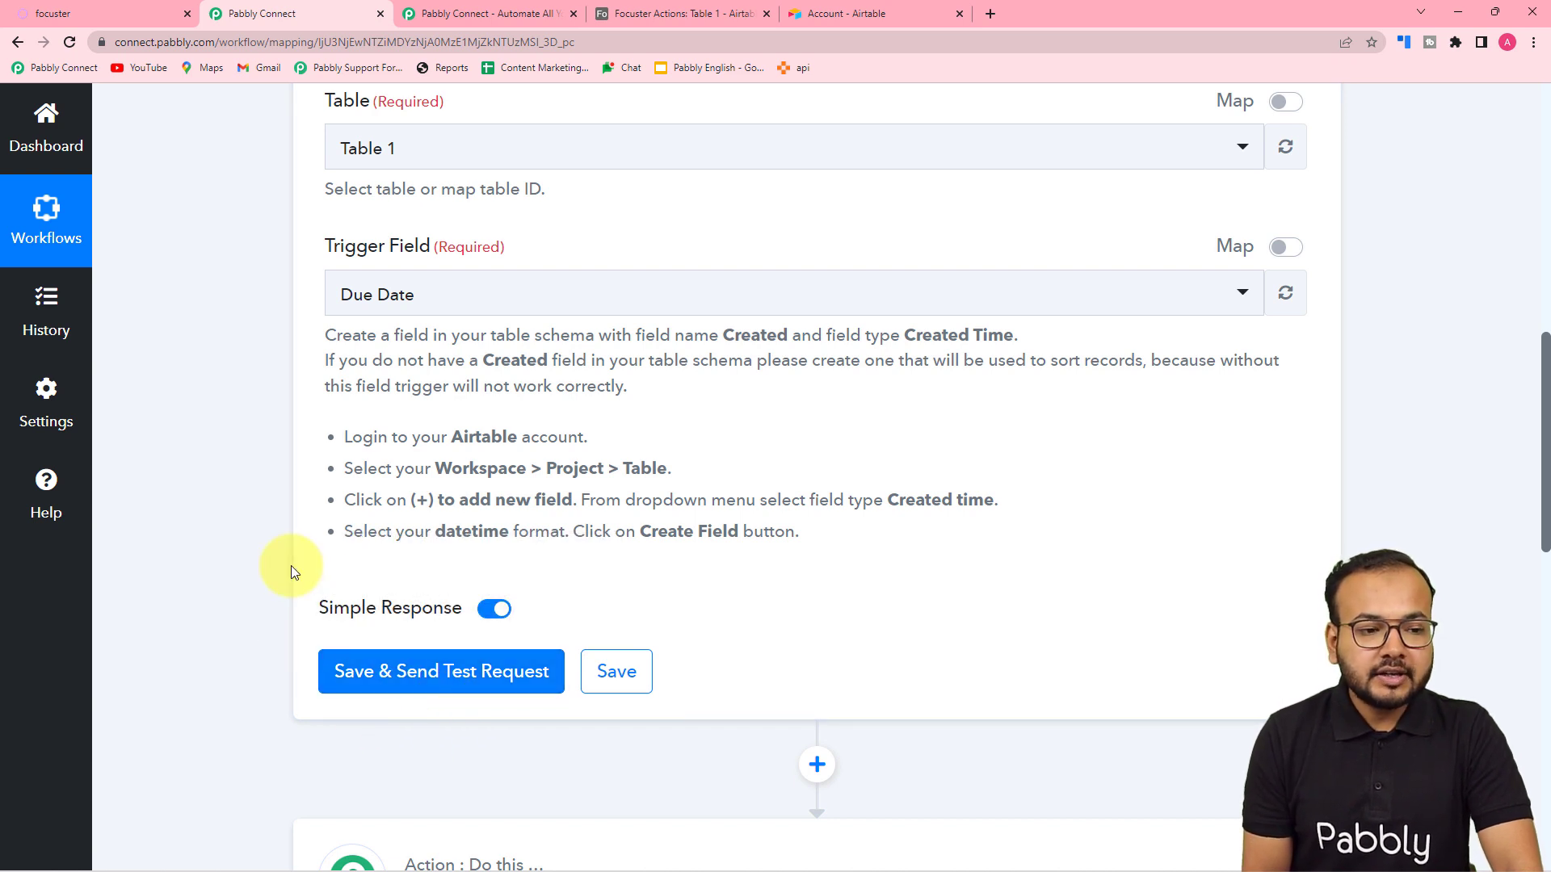
pyautogui.scroll(-2, 181, 527)
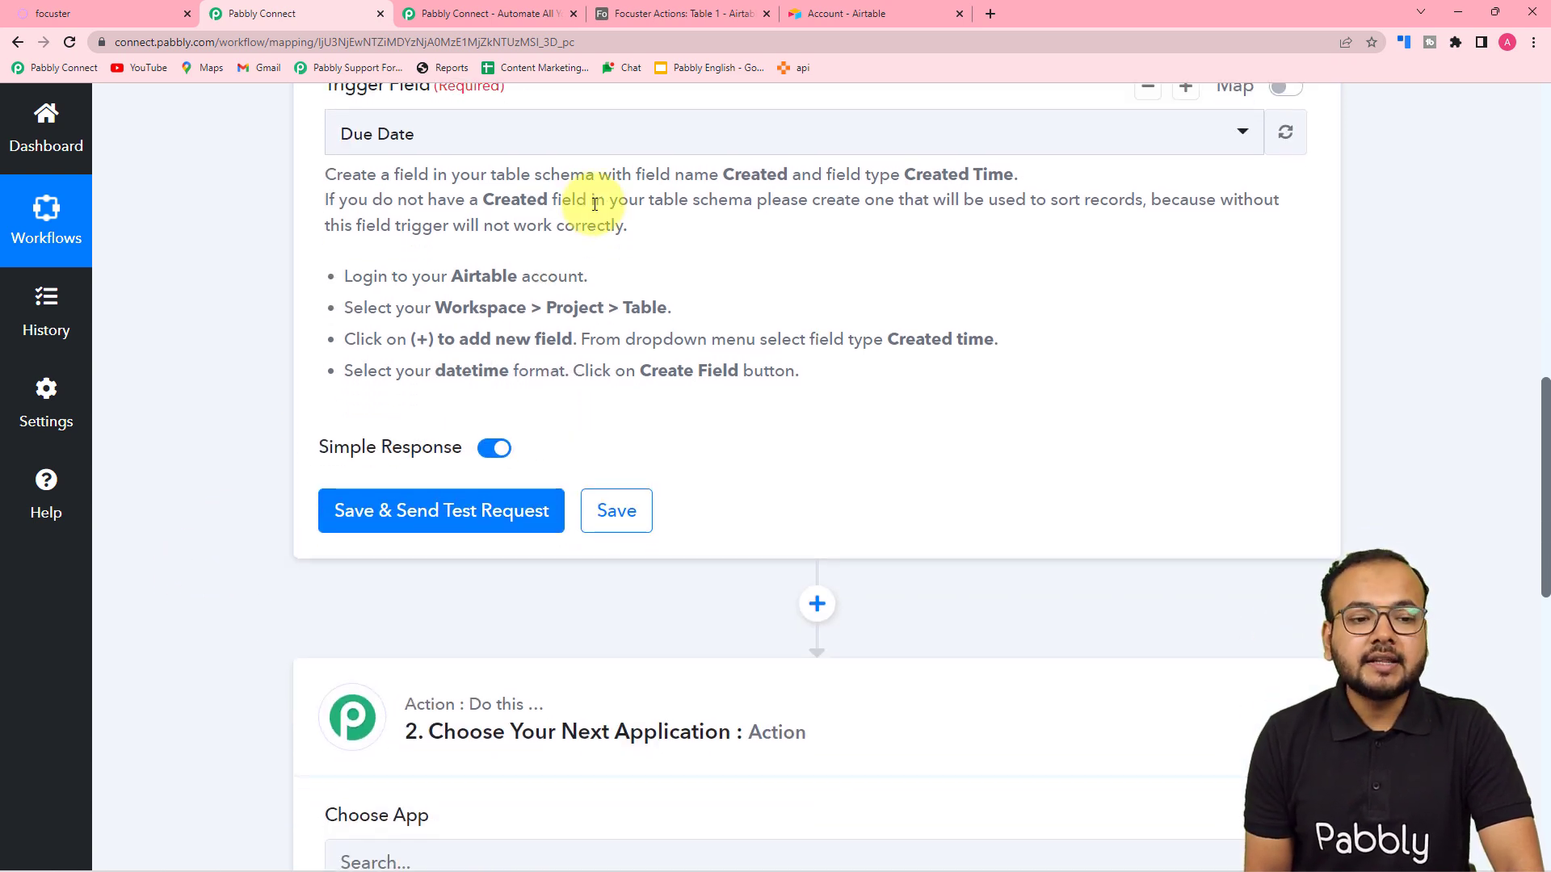
pyautogui.click(638, 15)
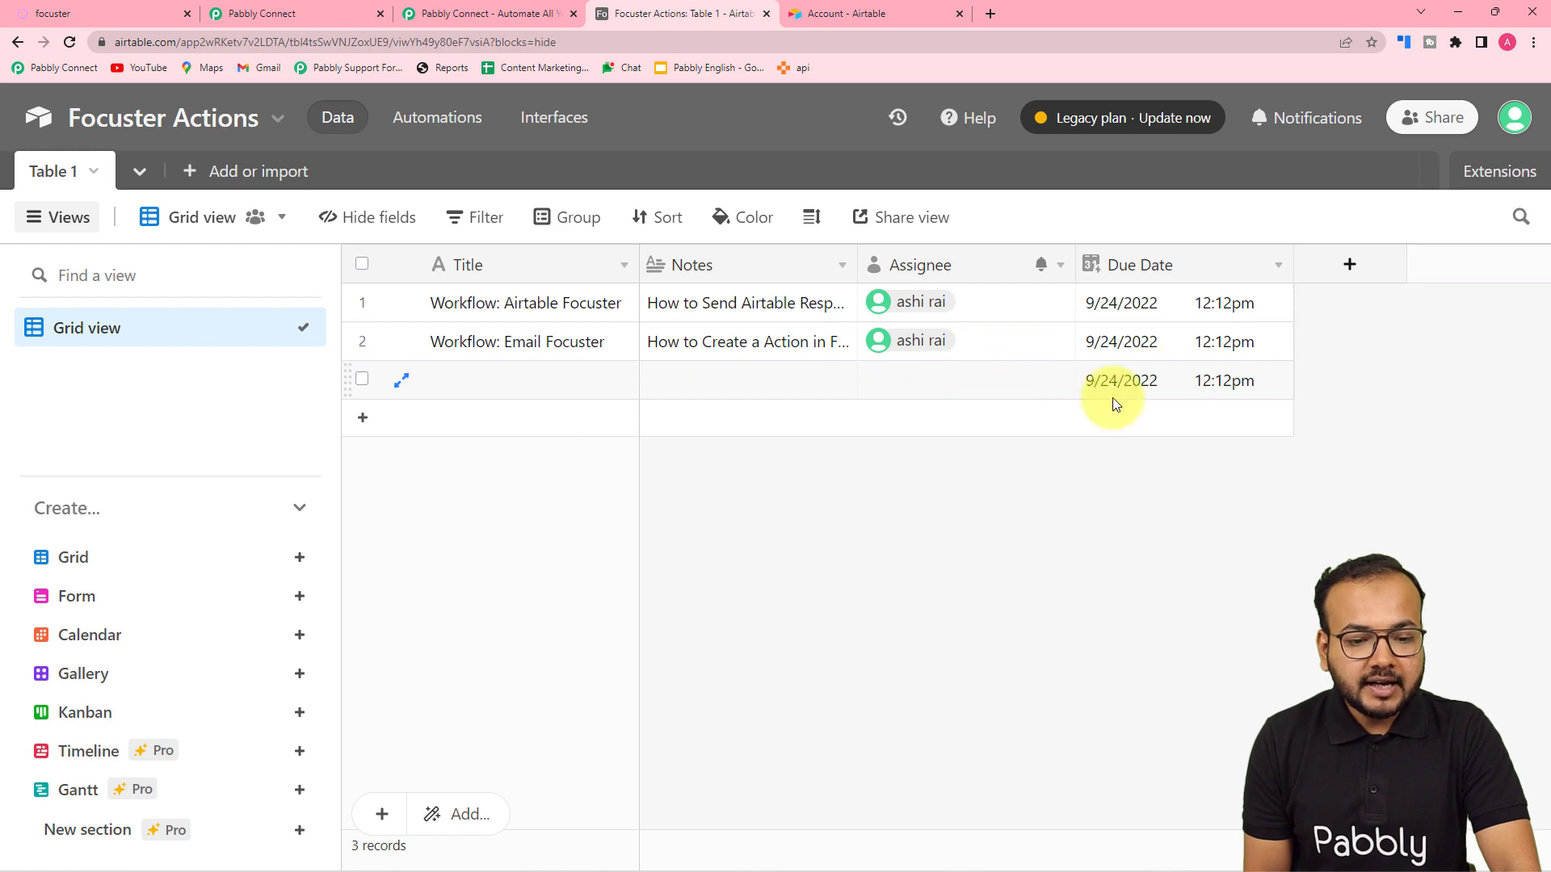
pyautogui.click(234, 14)
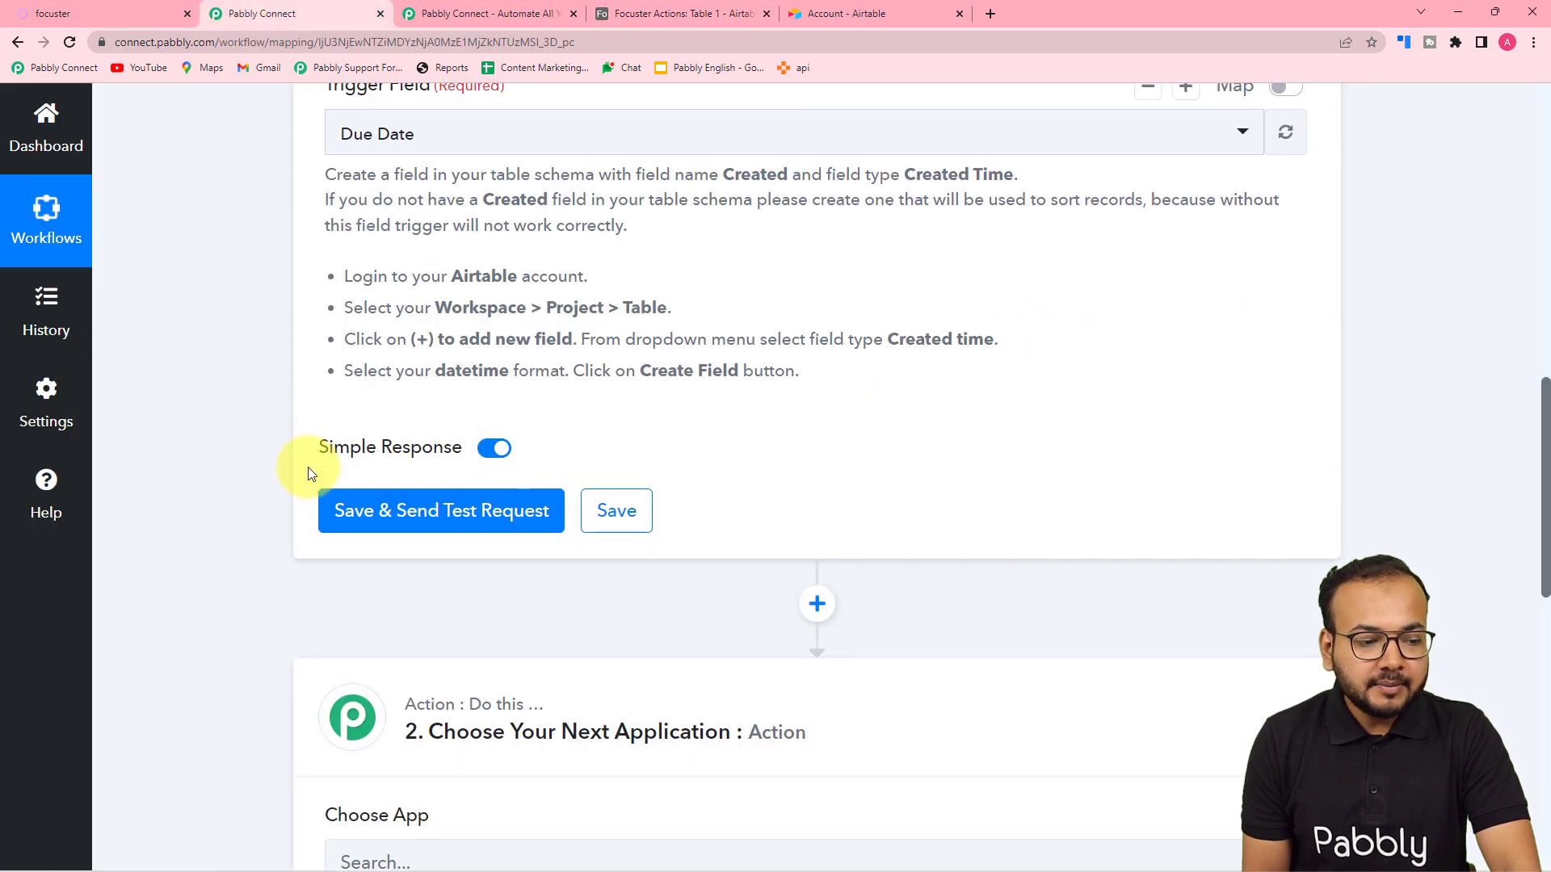
pyautogui.click(331, 510)
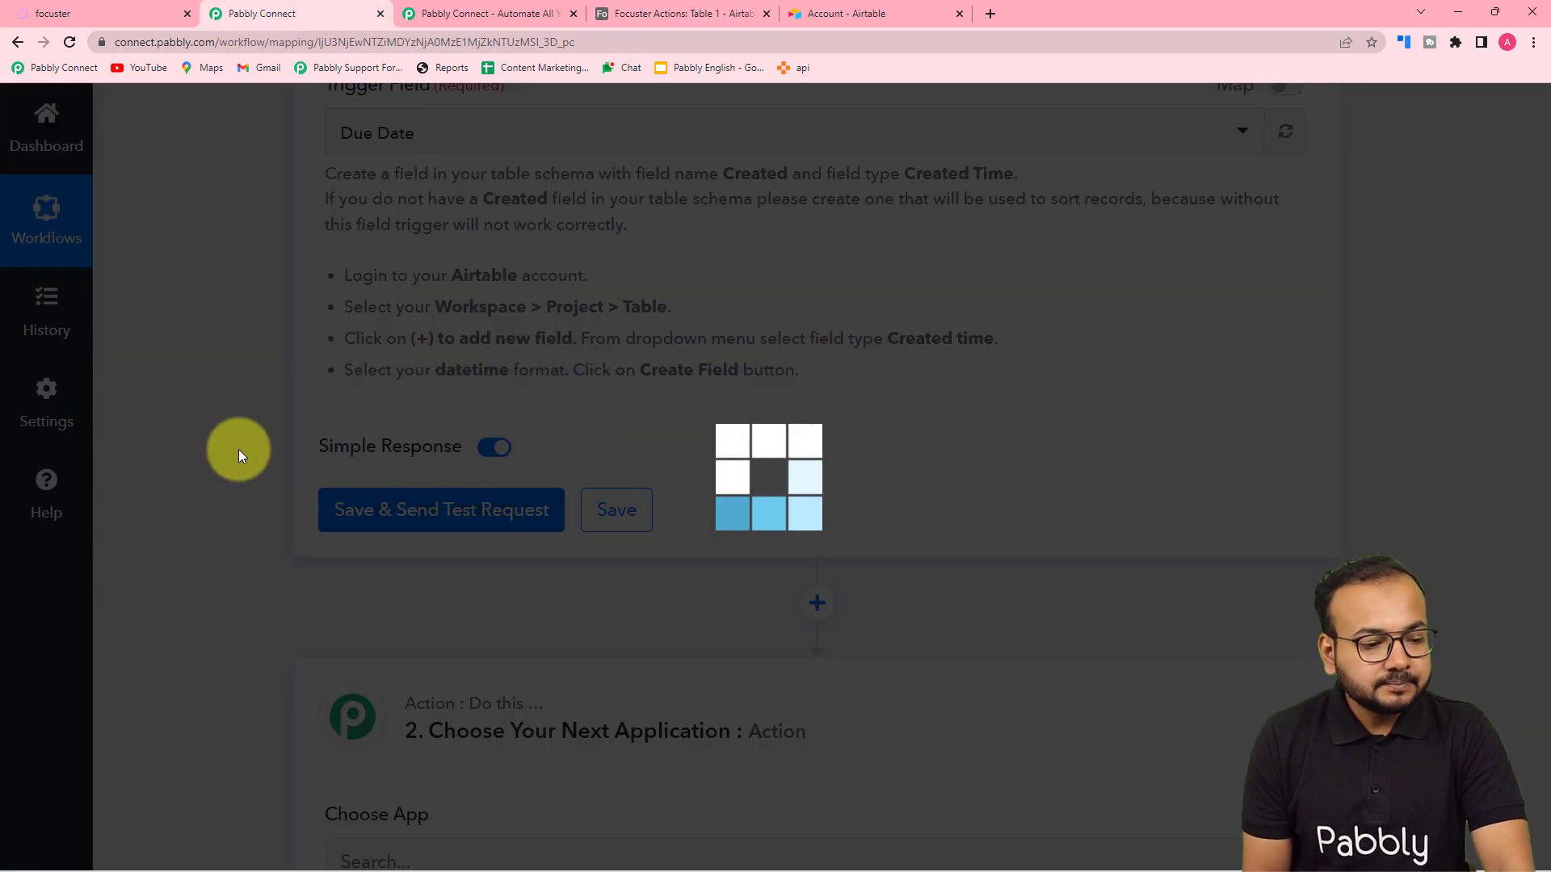
# Compare the received response's title and notes with the Workflow: Email Focuster record in the Airtable table
pyautogui.scroll(-5, 239, 450)
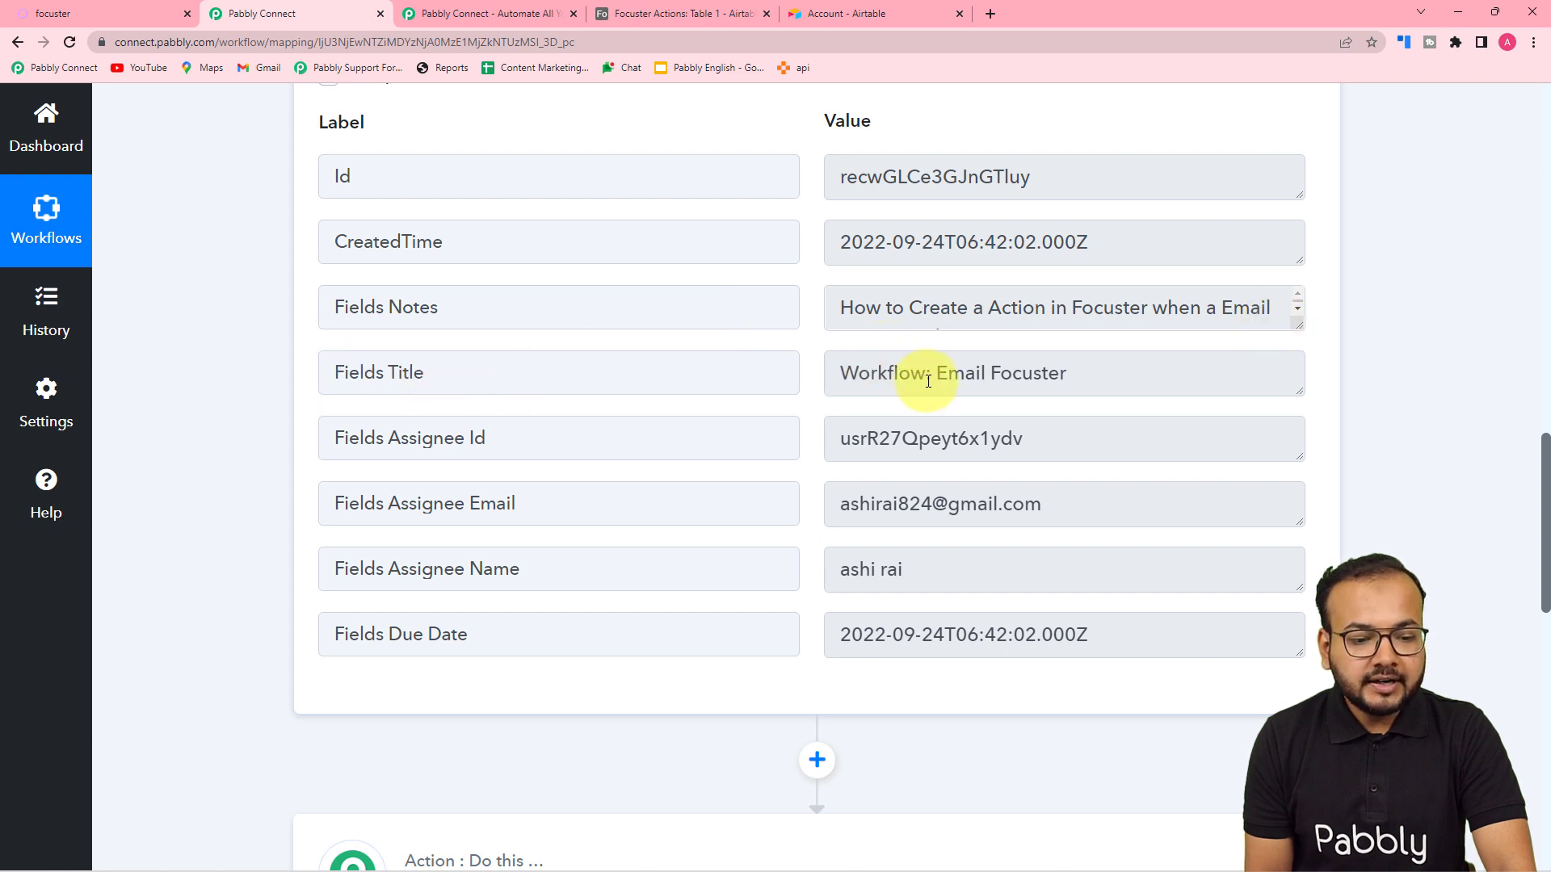
pyautogui.scroll(-1, 609, 546)
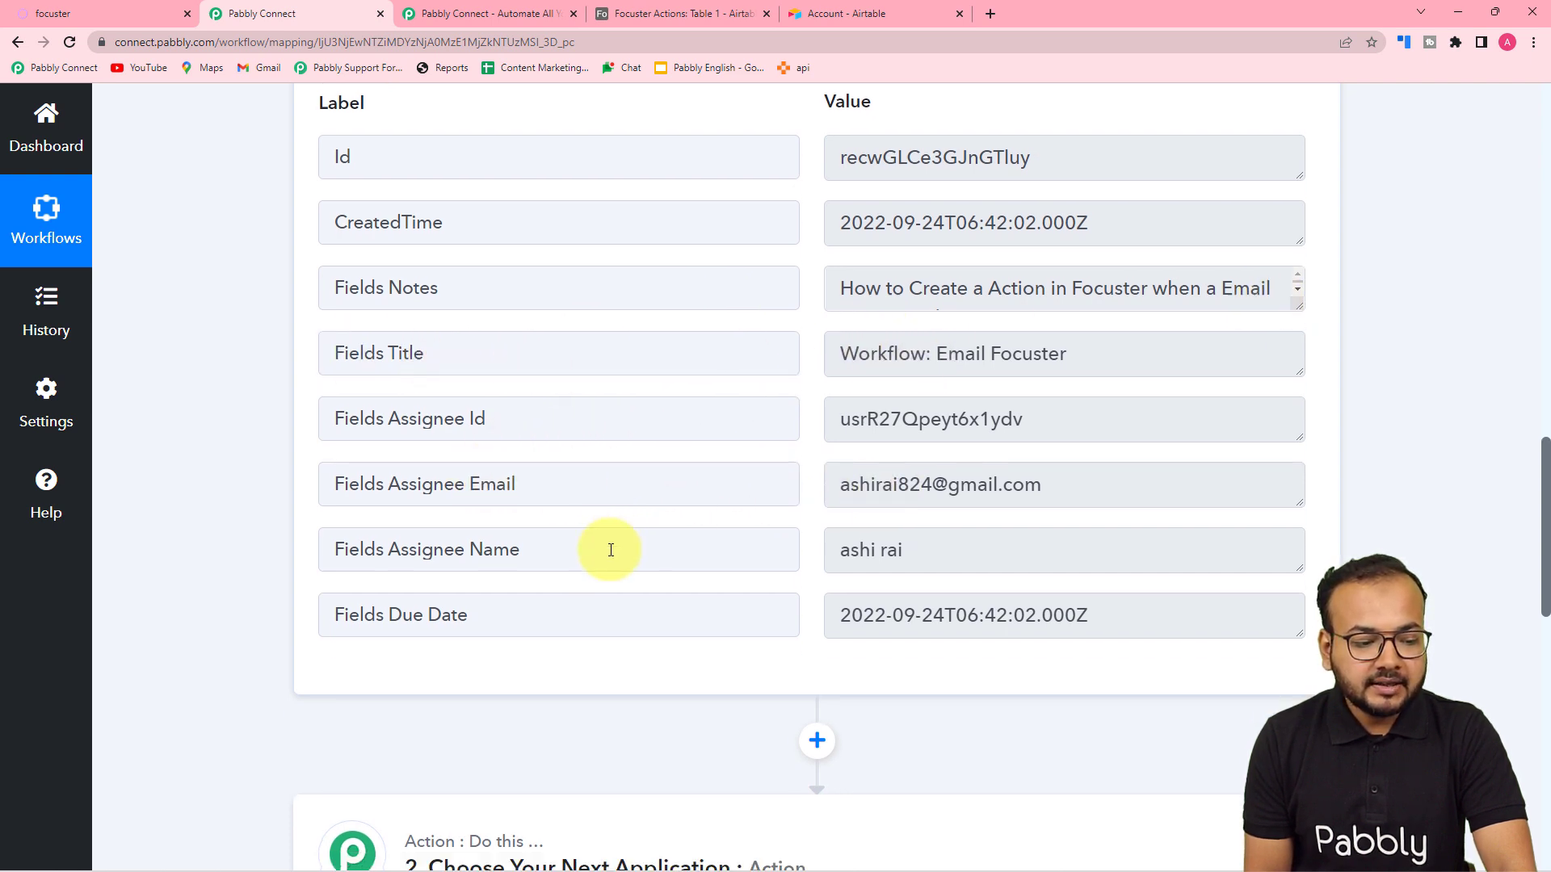
pyautogui.scroll(2, 832, 509)
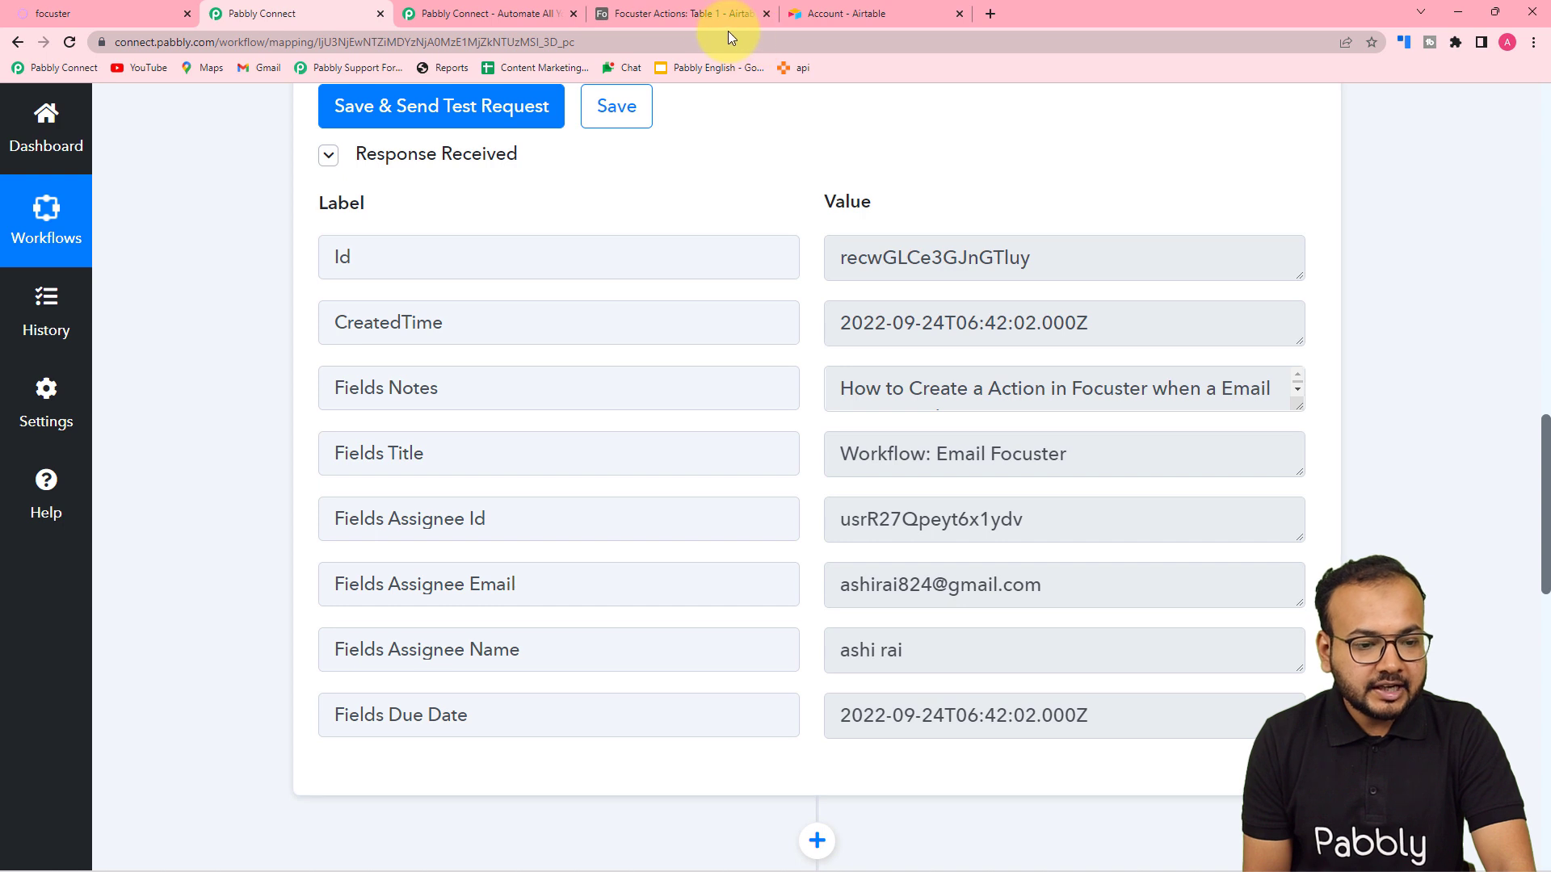
pyautogui.click(704, 16)
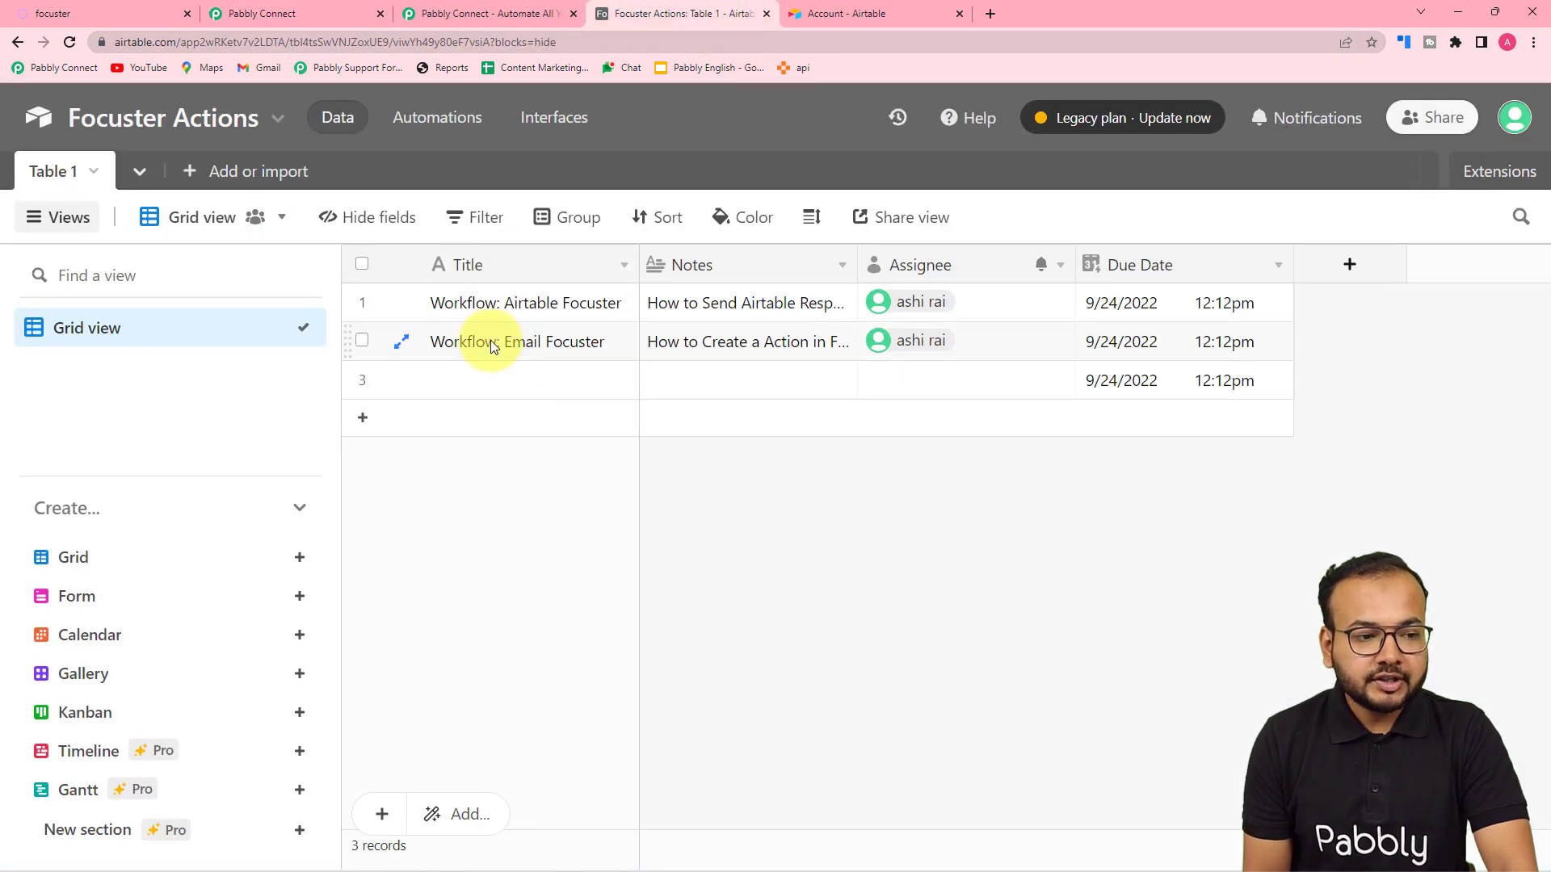
pyautogui.click(345, 11)
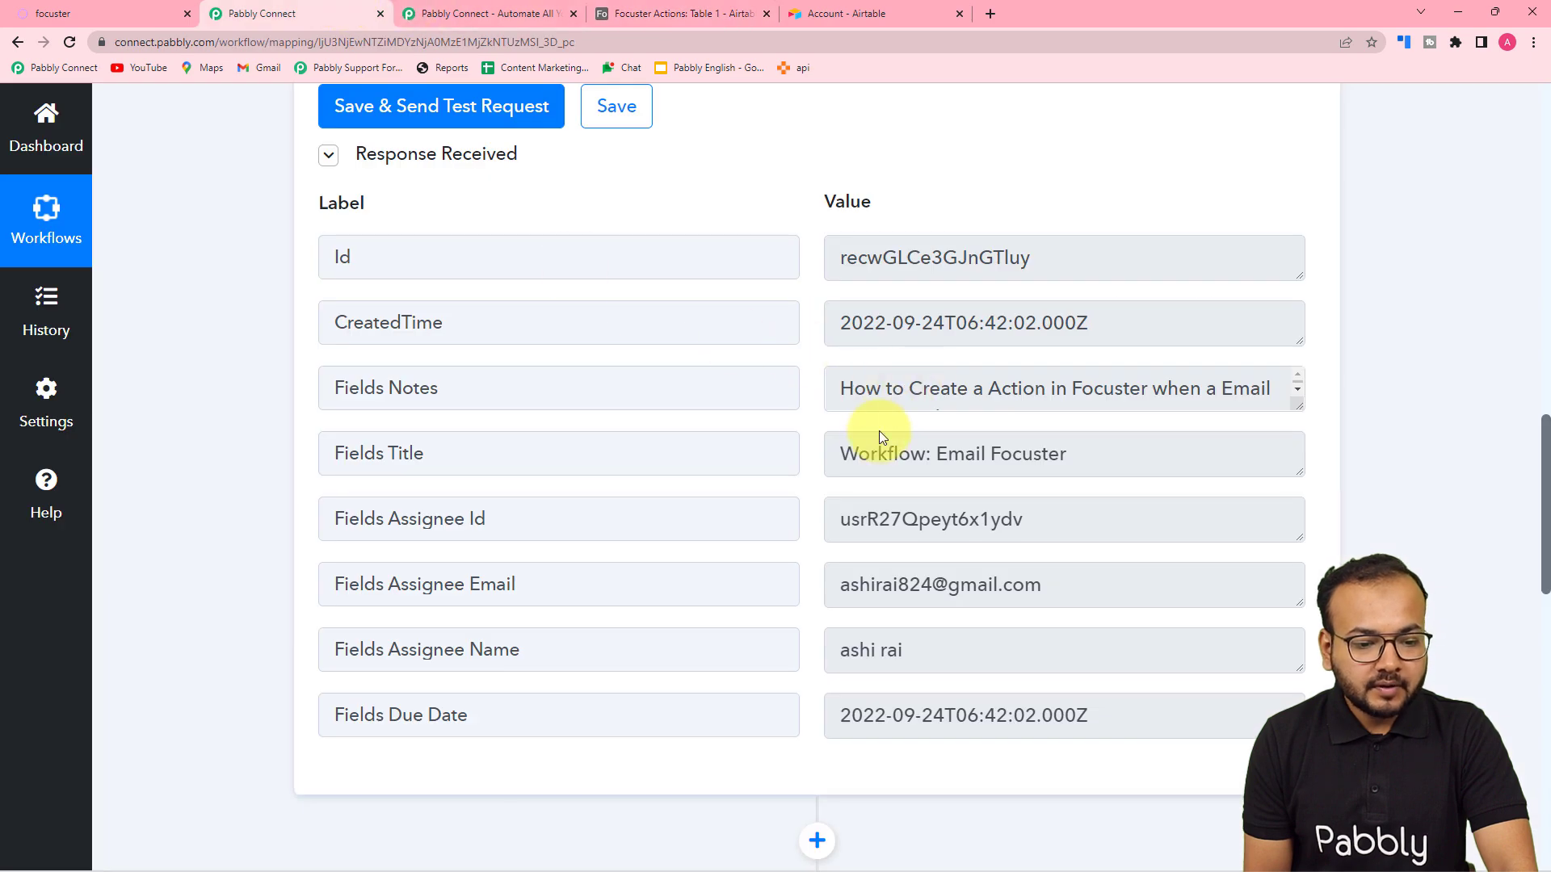
pyautogui.click(816, 14)
pyautogui.click(659, 15)
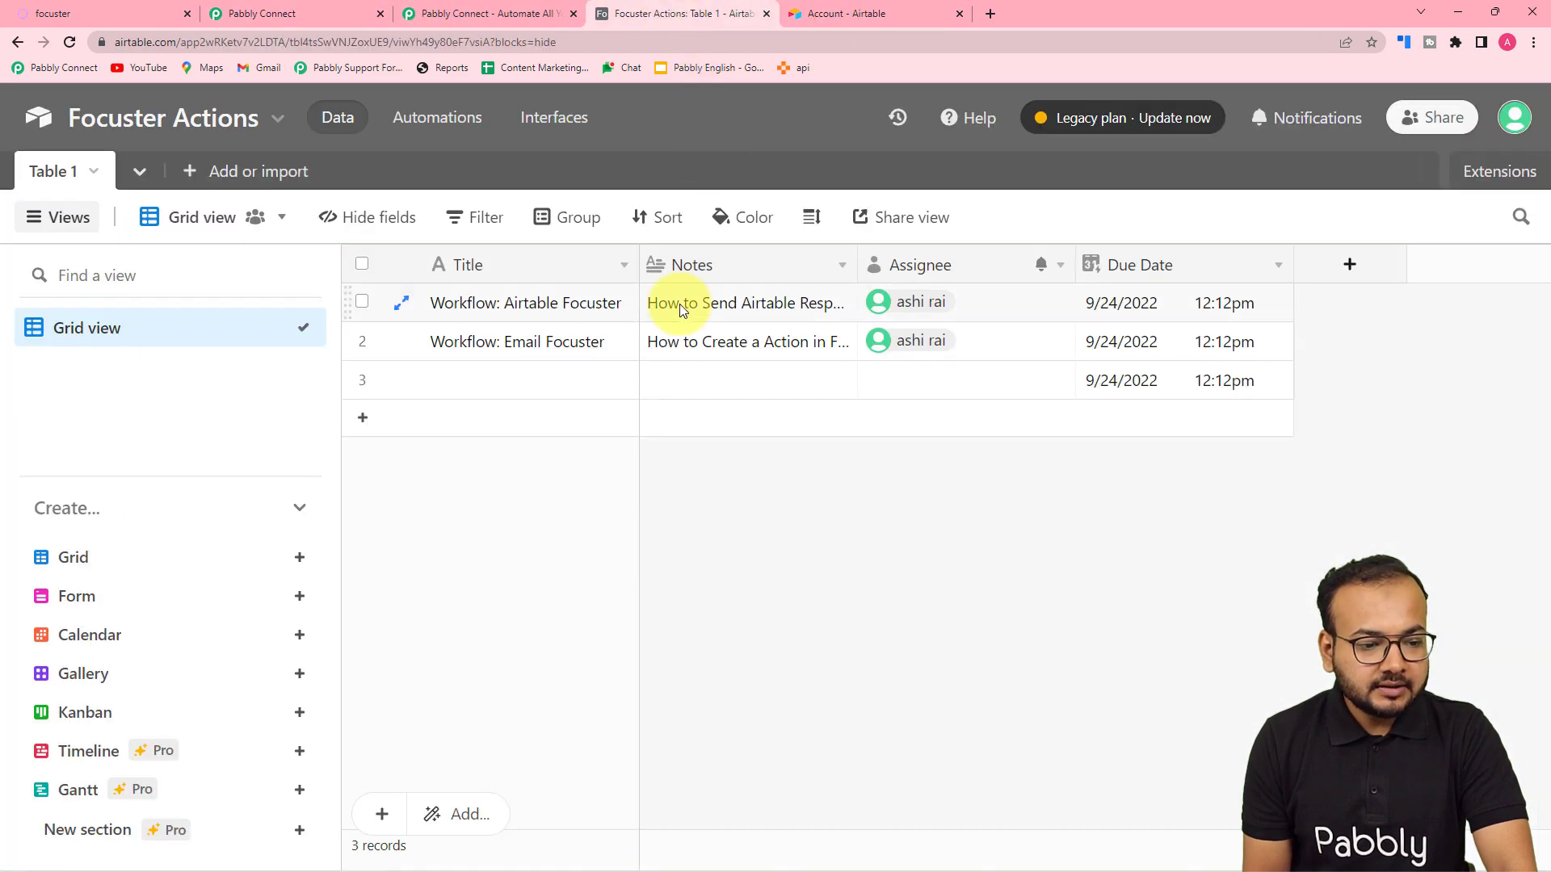
pyautogui.click(679, 349)
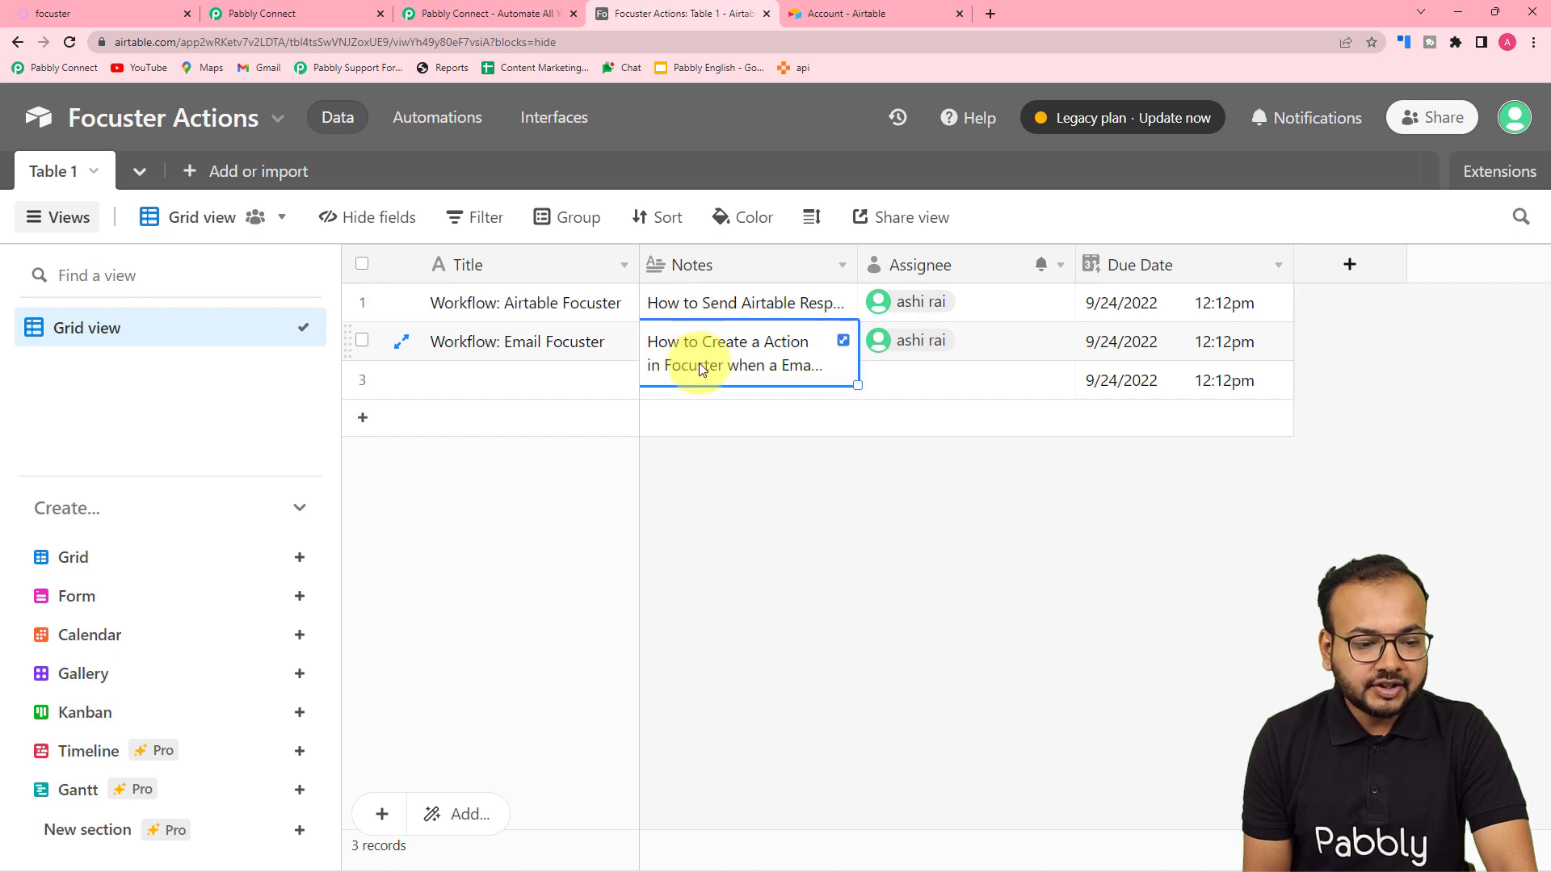
pyautogui.click(343, 8)
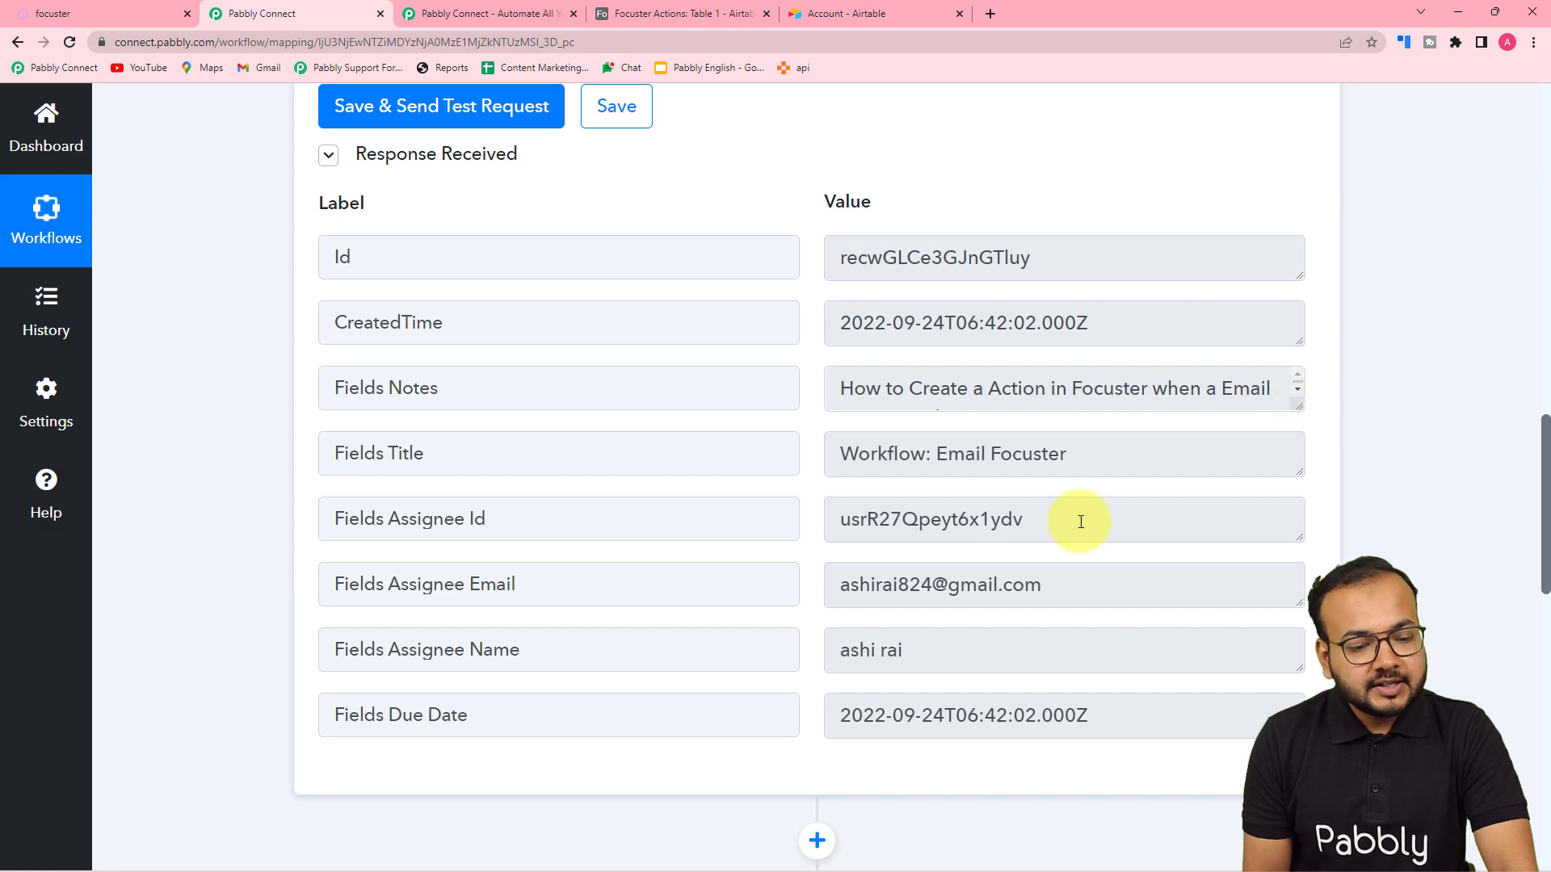
# Set the action application to Focuster with Create Action as the action event
pyautogui.scroll(-10, 1059, 517)
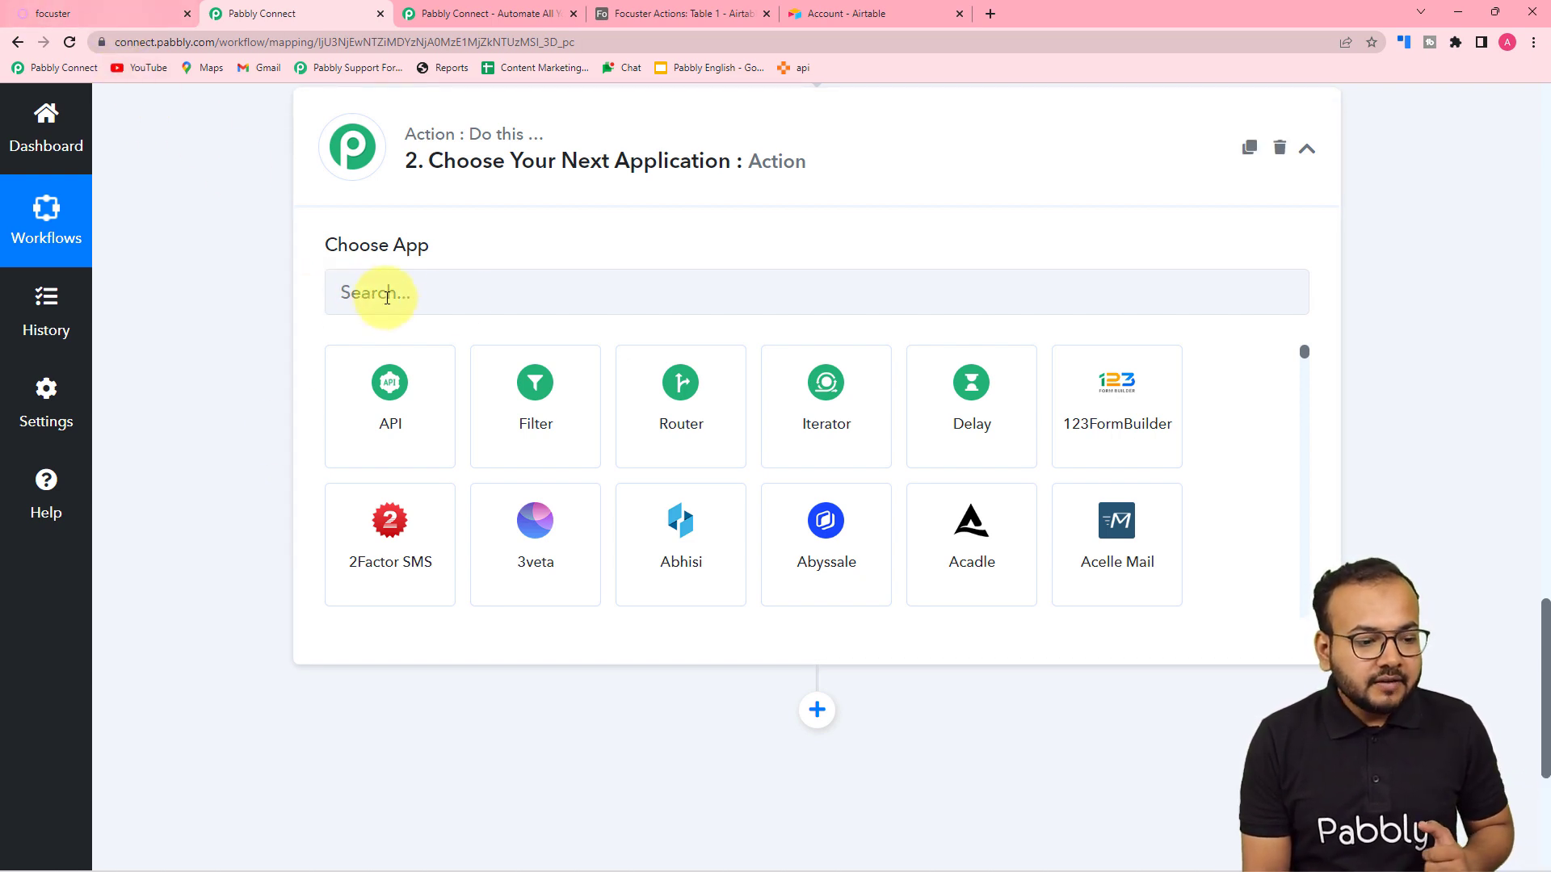
pyautogui.click(460, 300)
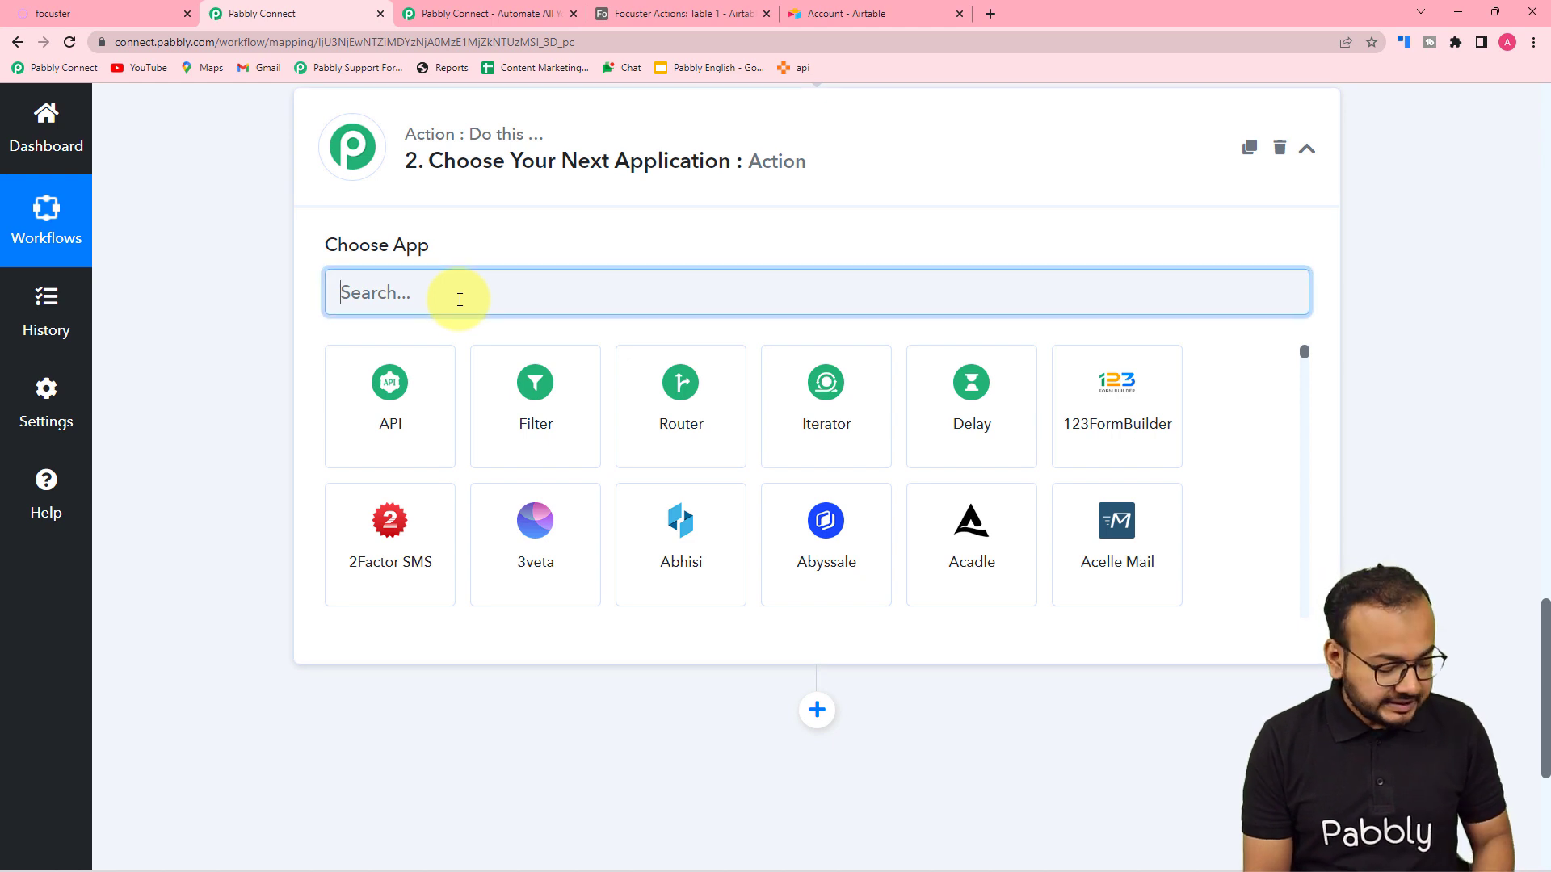
pyautogui.write('foc')
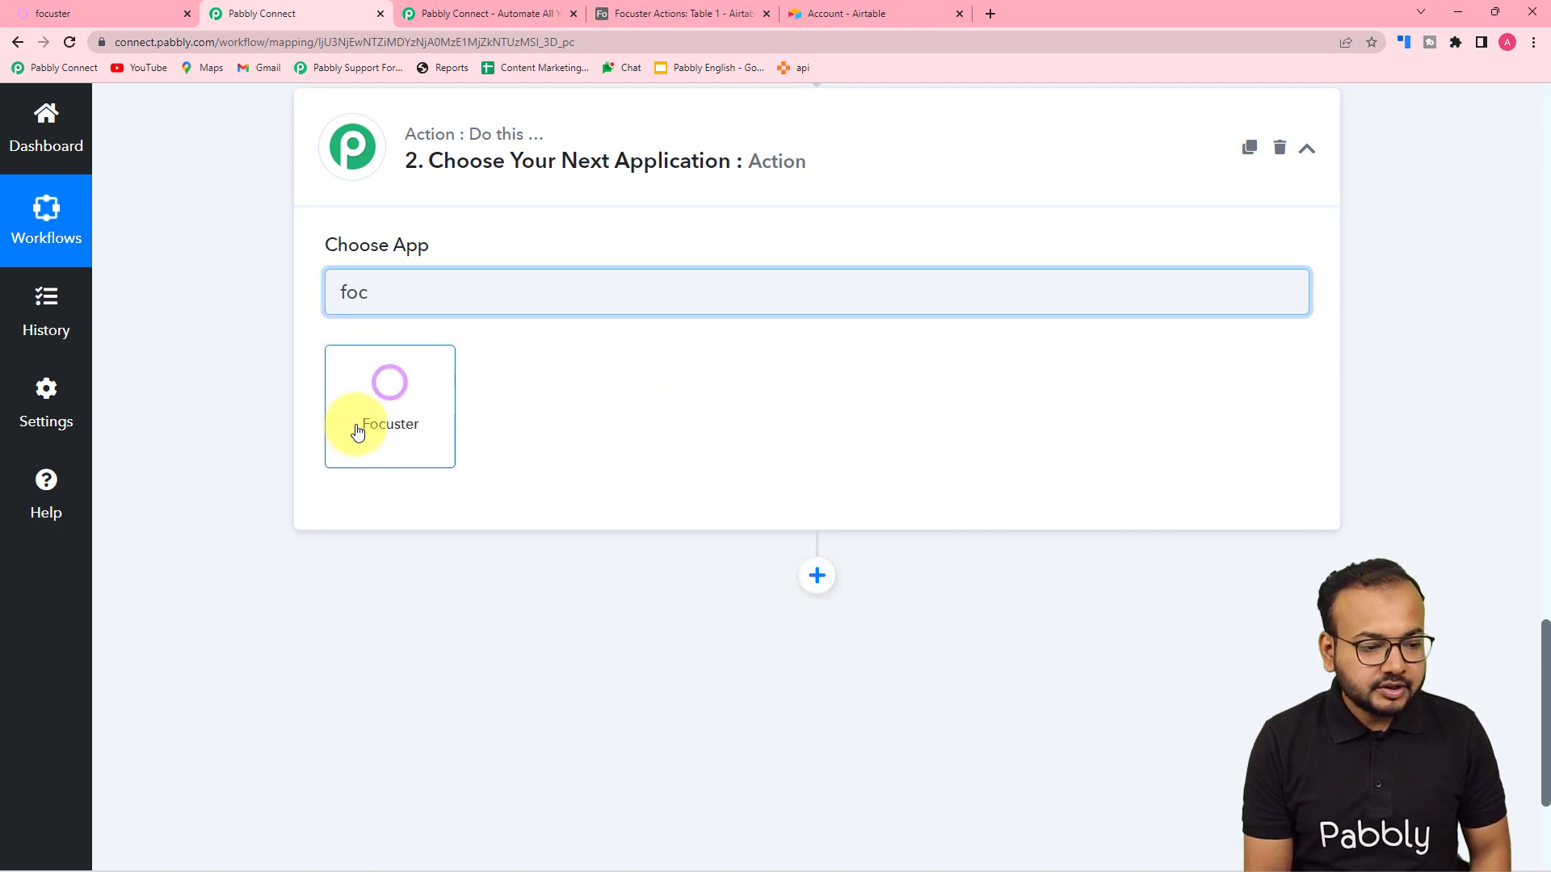
pyautogui.click(358, 432)
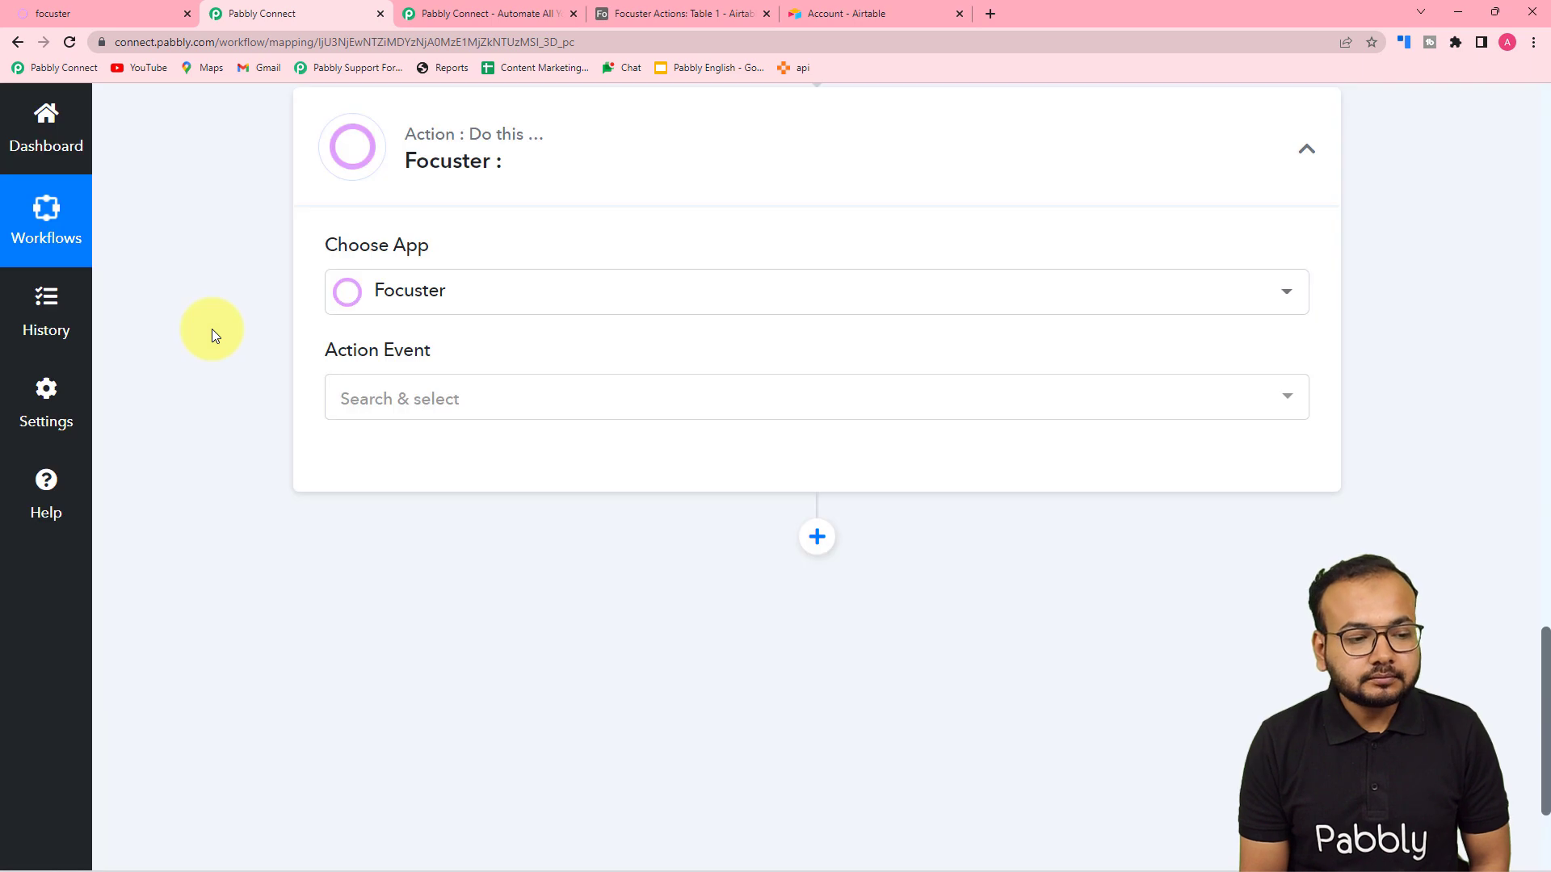
pyautogui.click(365, 331)
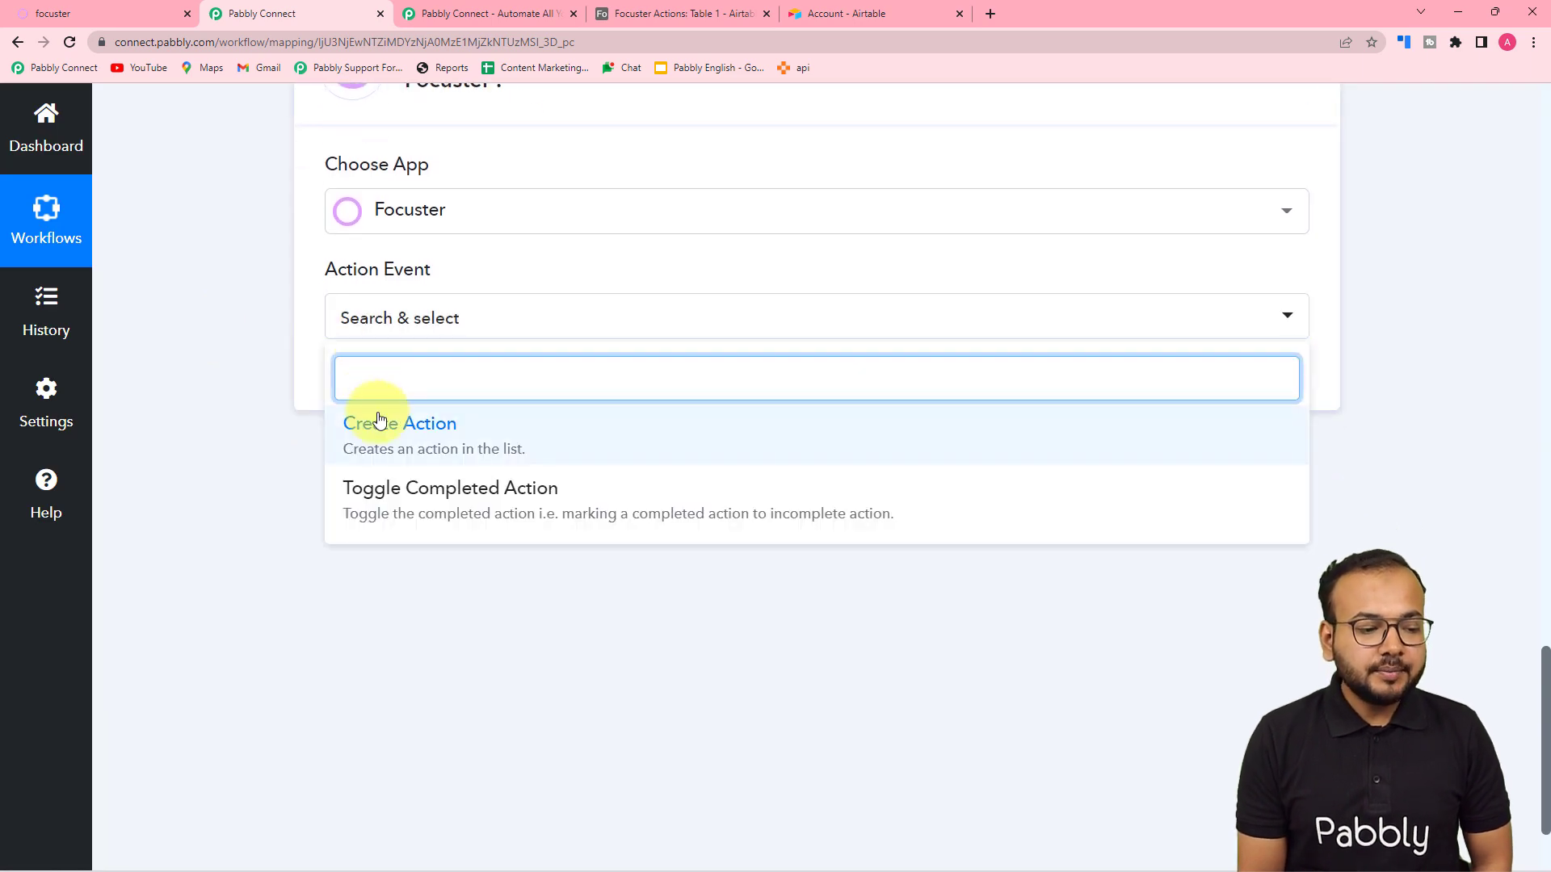
pyautogui.click(378, 421)
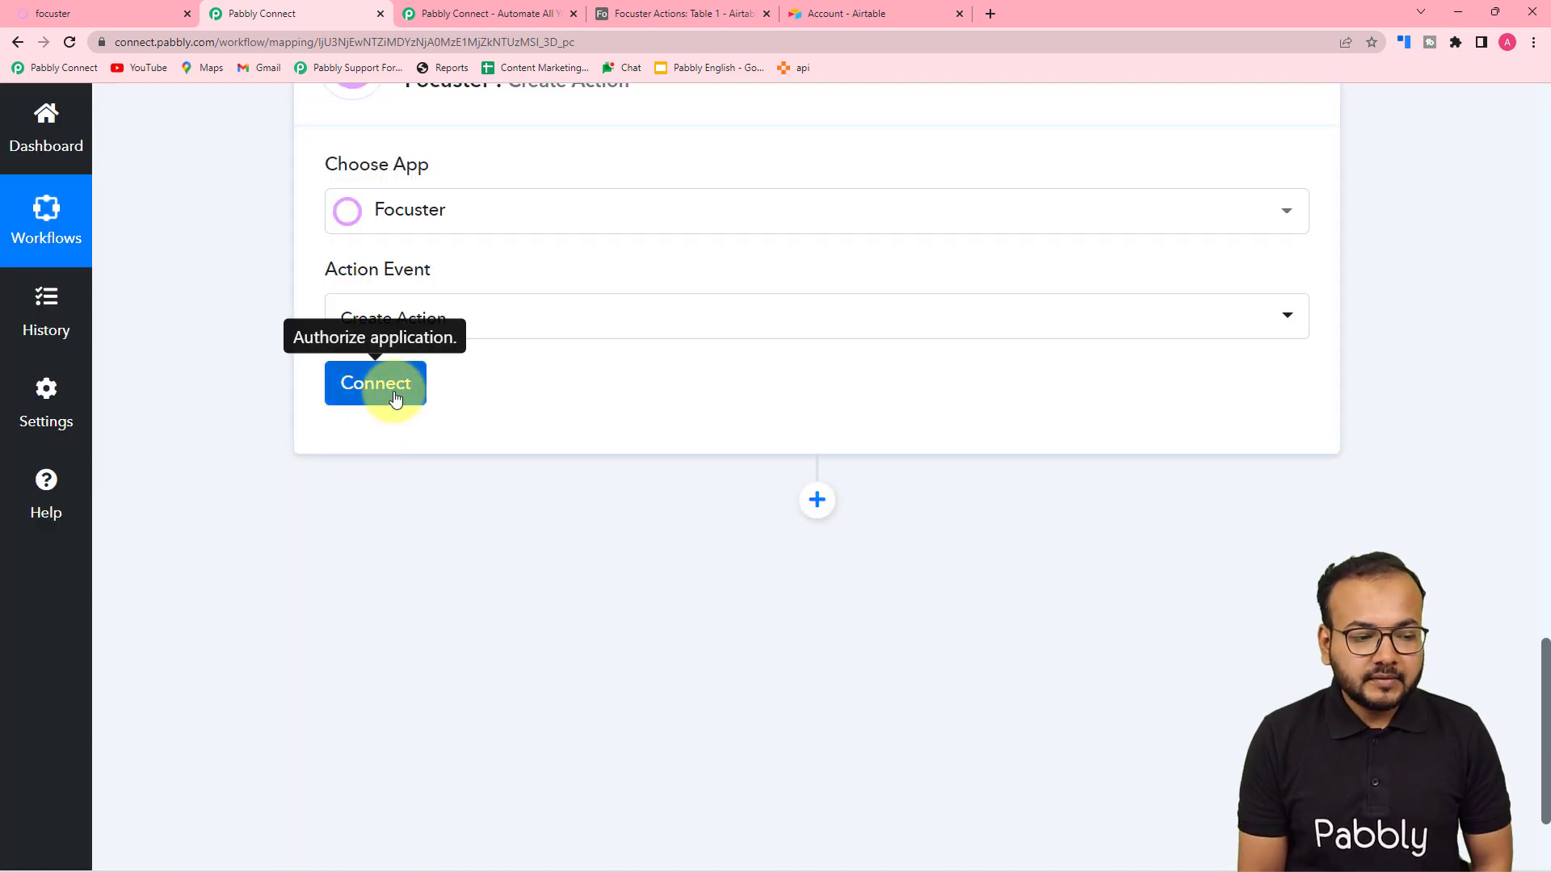
# Start a new Focuster connection for the action, and copy the API key from the Integrations settings of the Focuster account
pyautogui.click(392, 395)
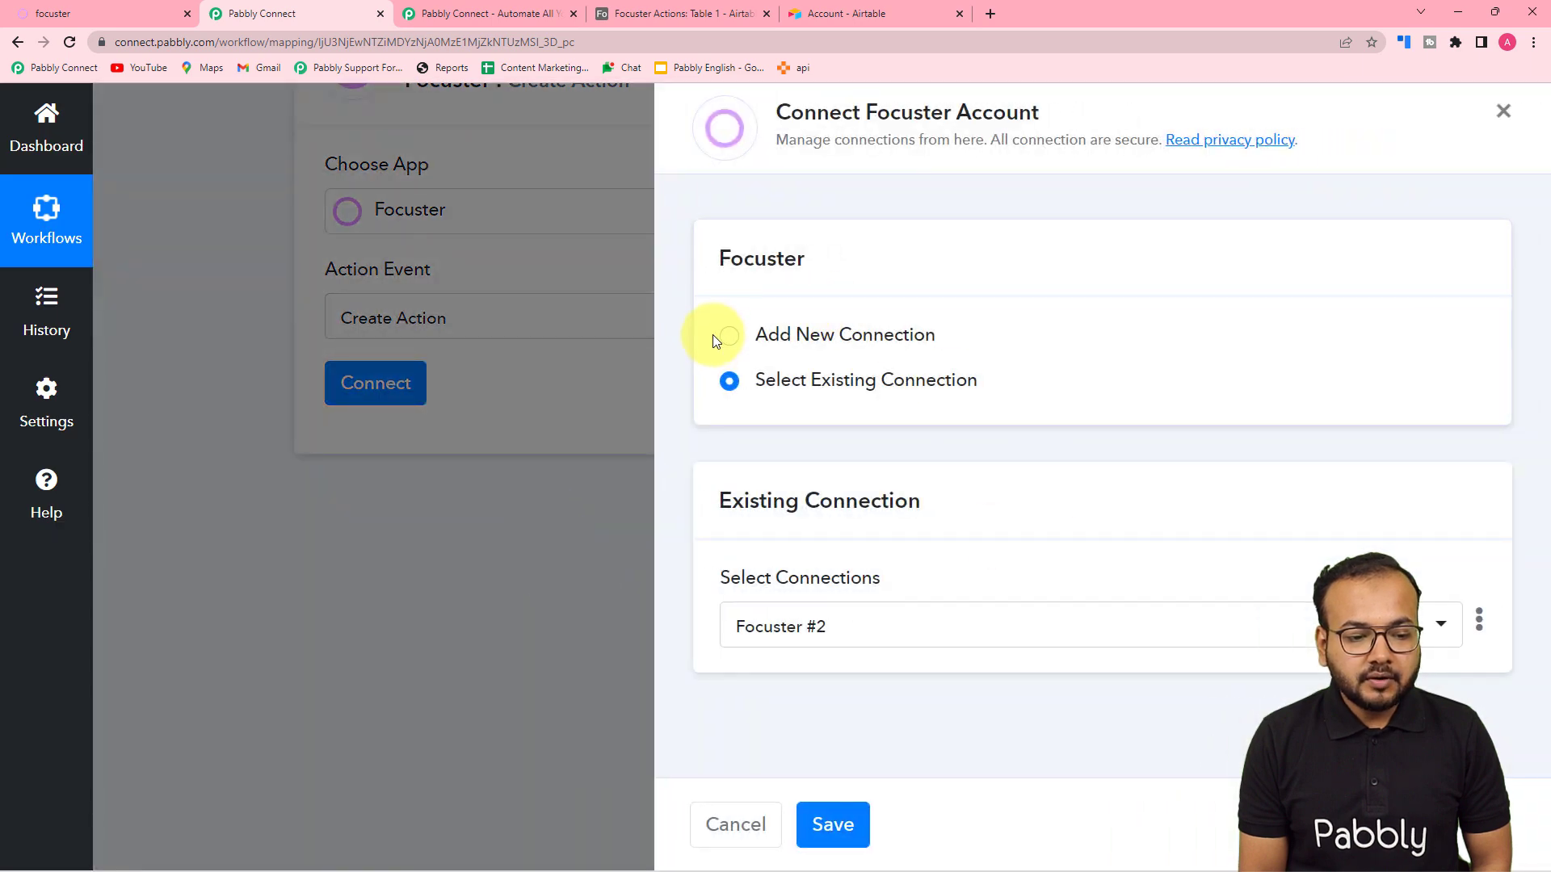
pyautogui.click(726, 343)
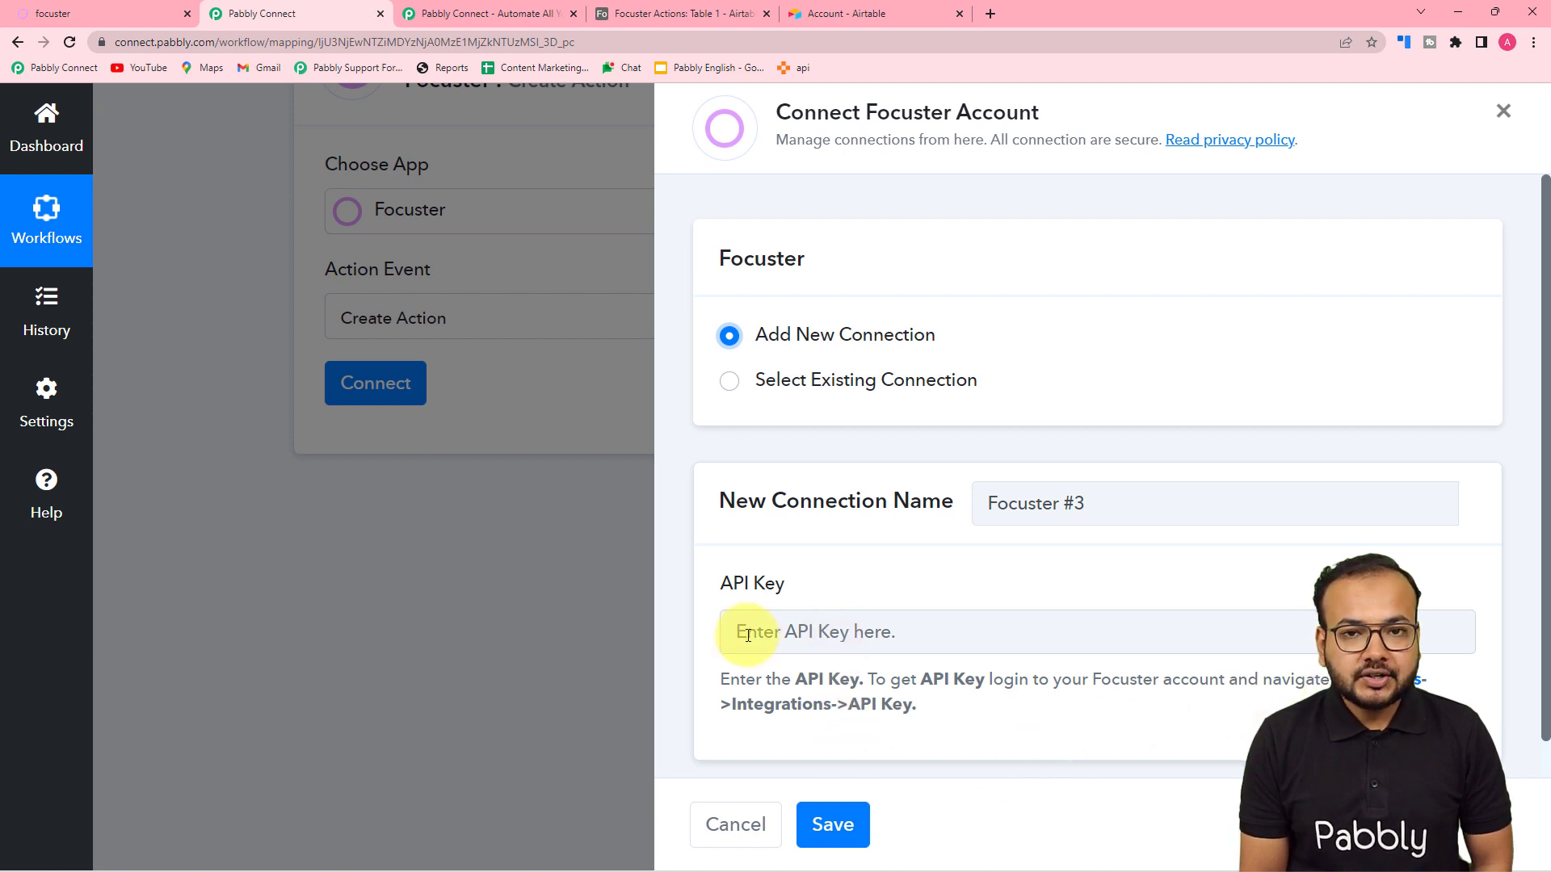
pyautogui.click(119, 19)
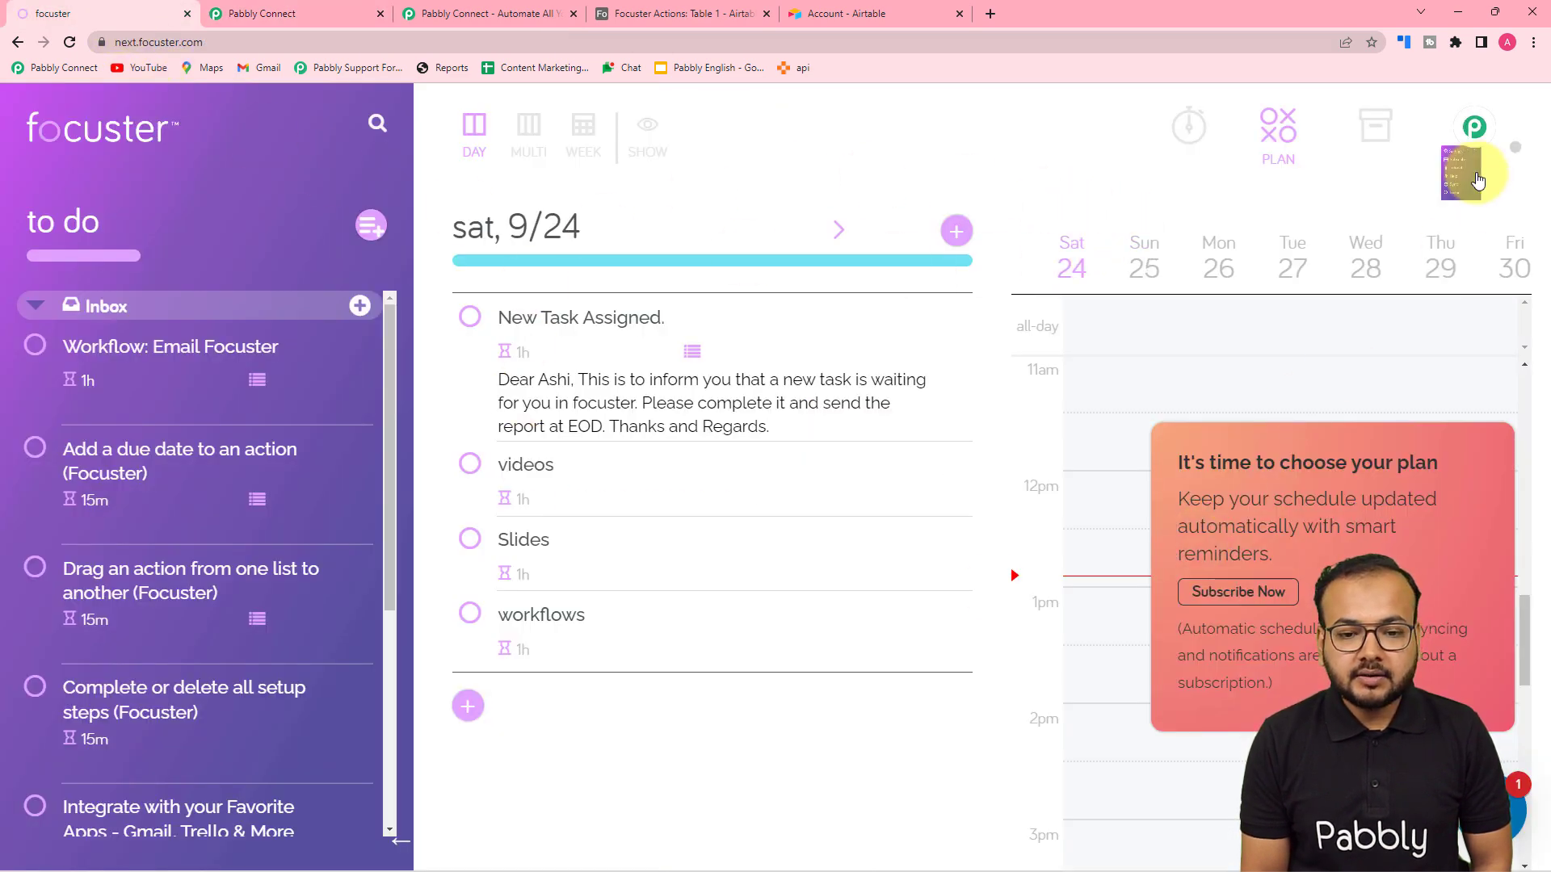
pyautogui.click(1471, 133)
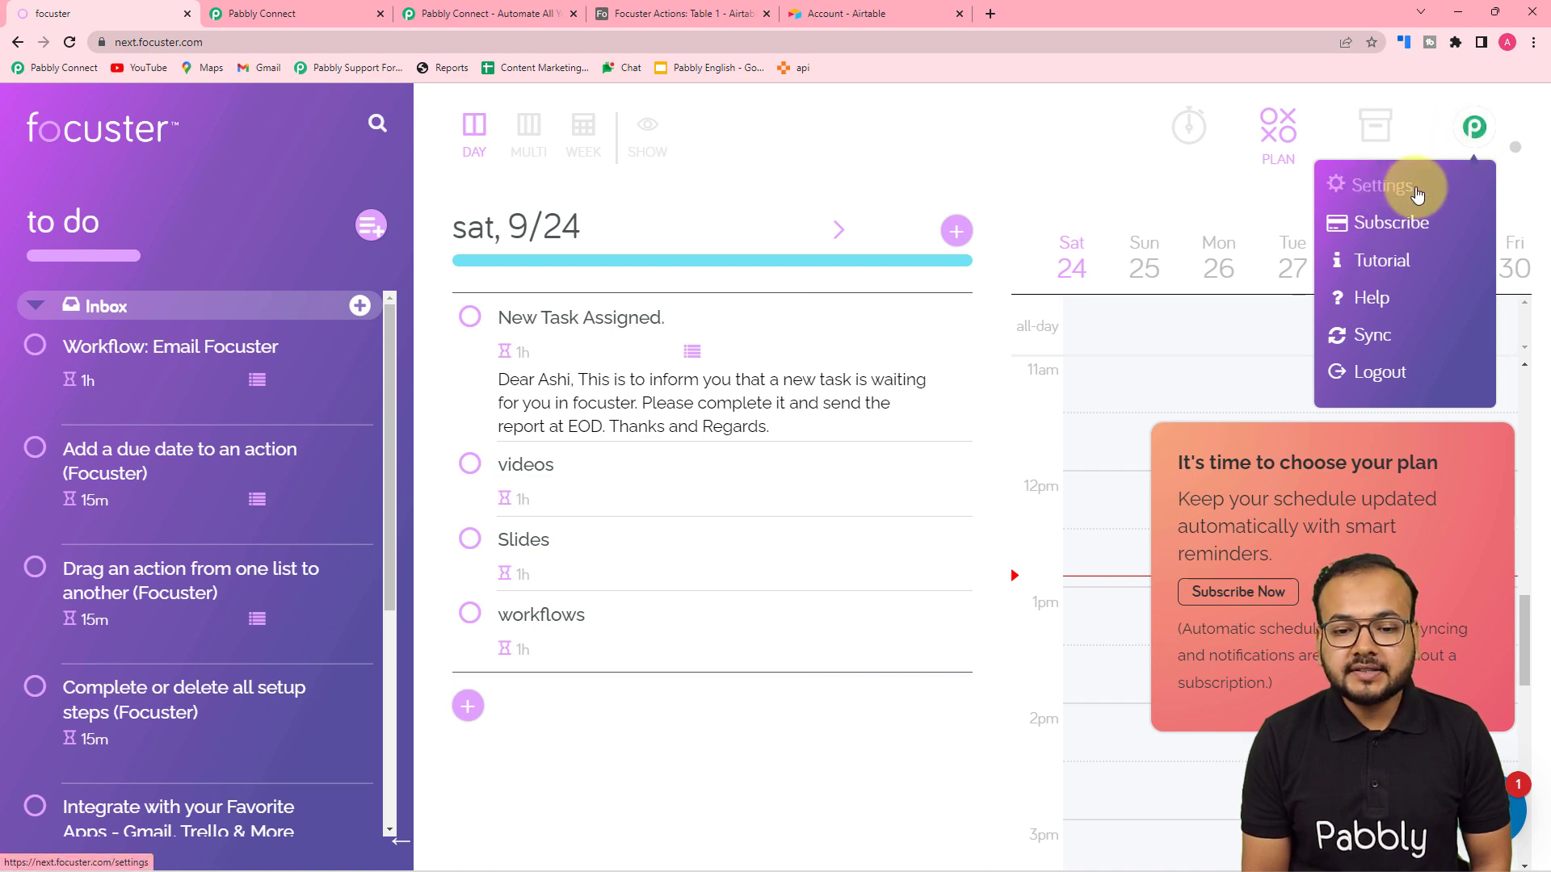
pyautogui.click(1383, 187)
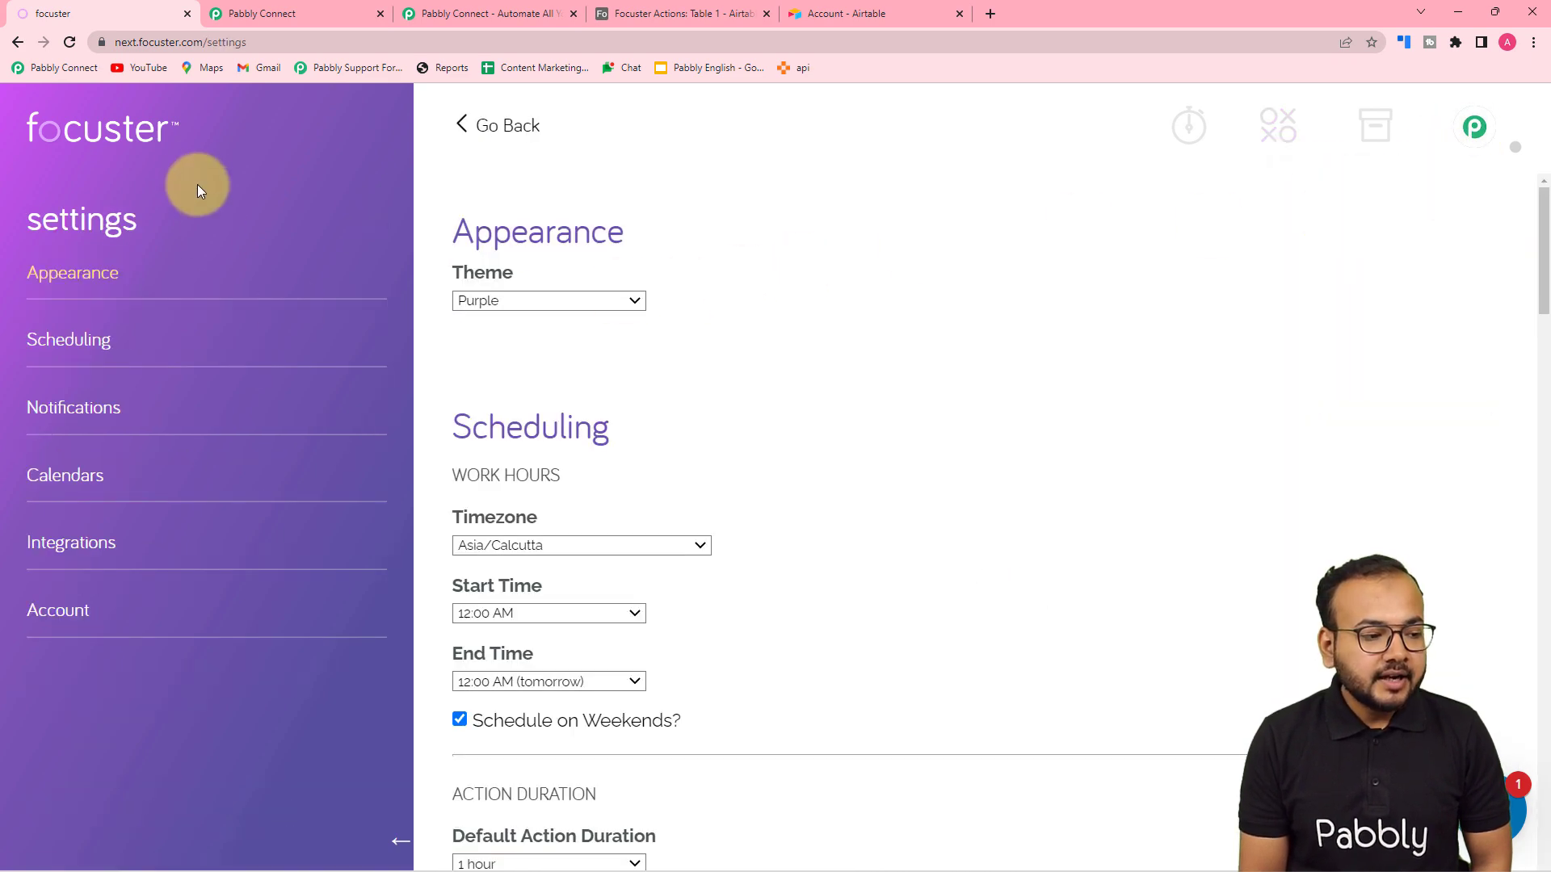
pyautogui.click(81, 545)
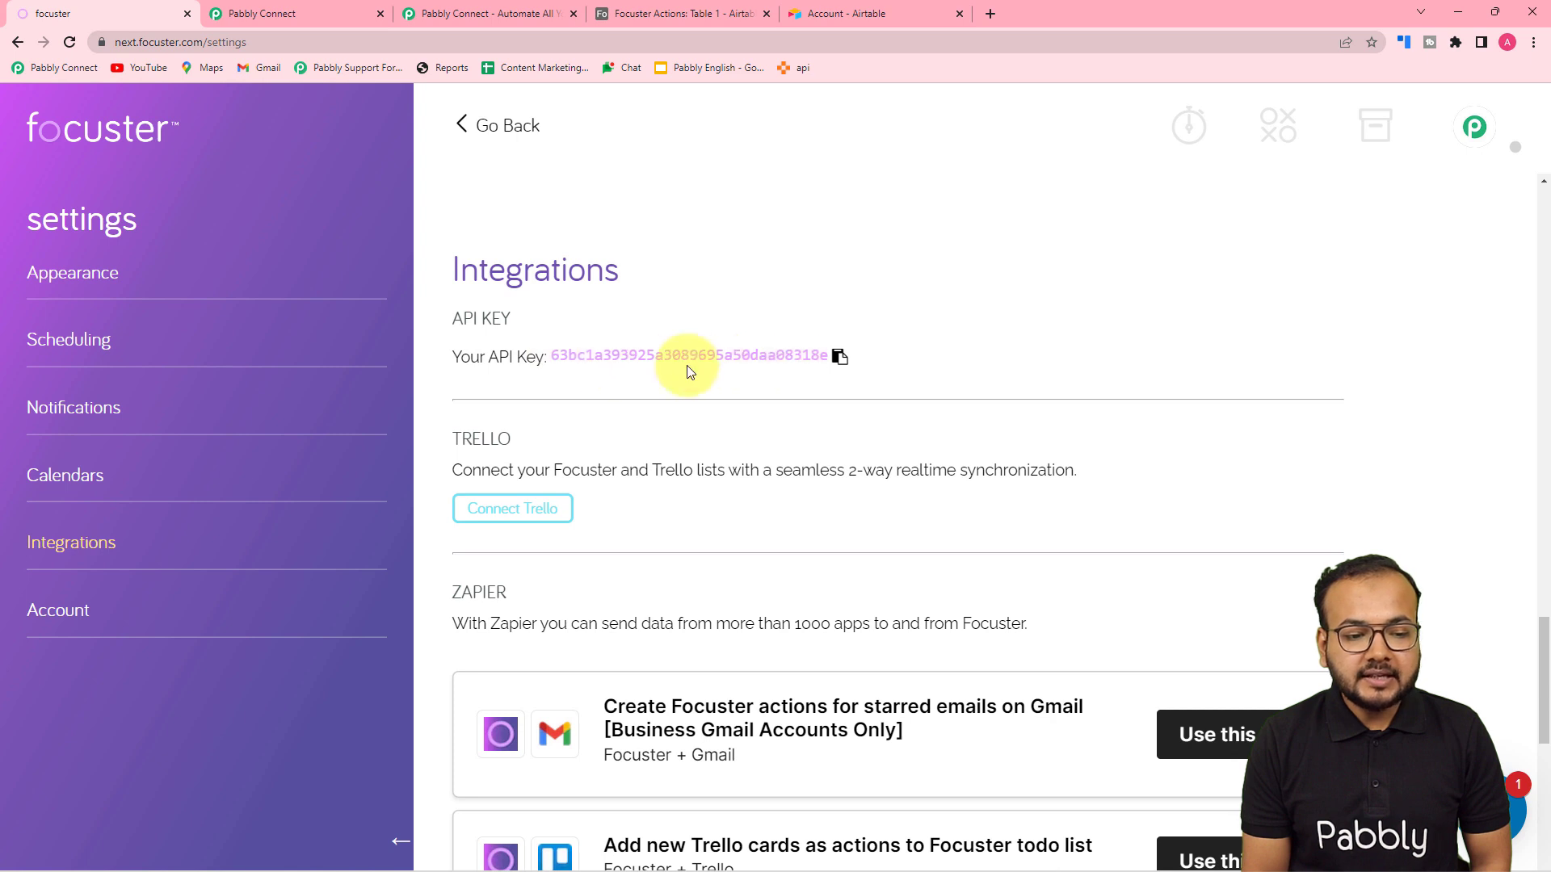
pyautogui.click(842, 360)
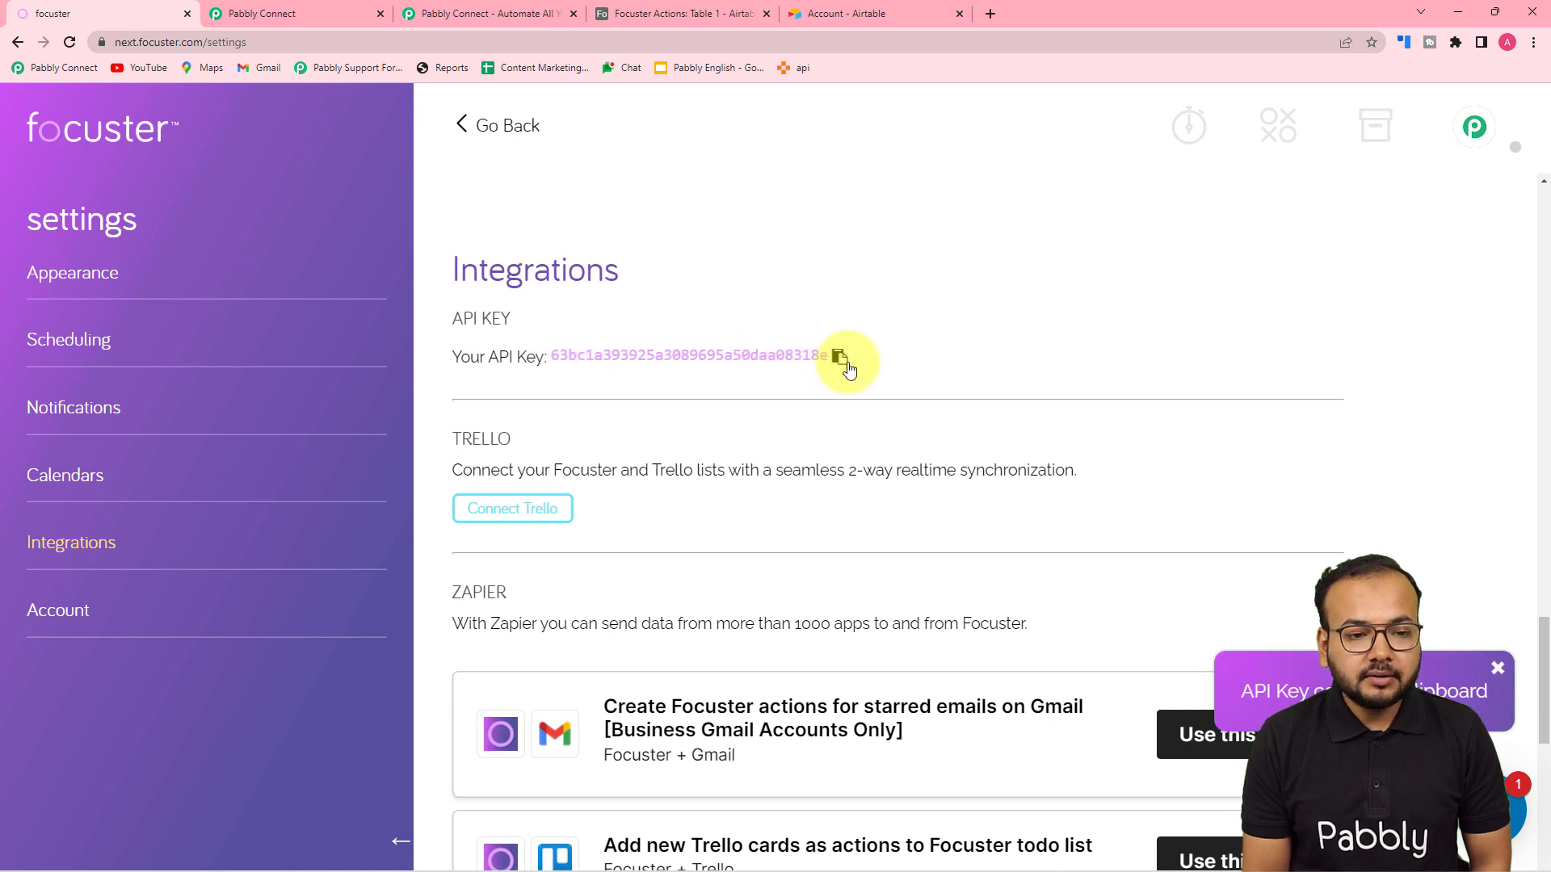
# Return to Pabbly Connect, paste the API key into the new Focuster connection and save it
pyautogui.click(370, 8)
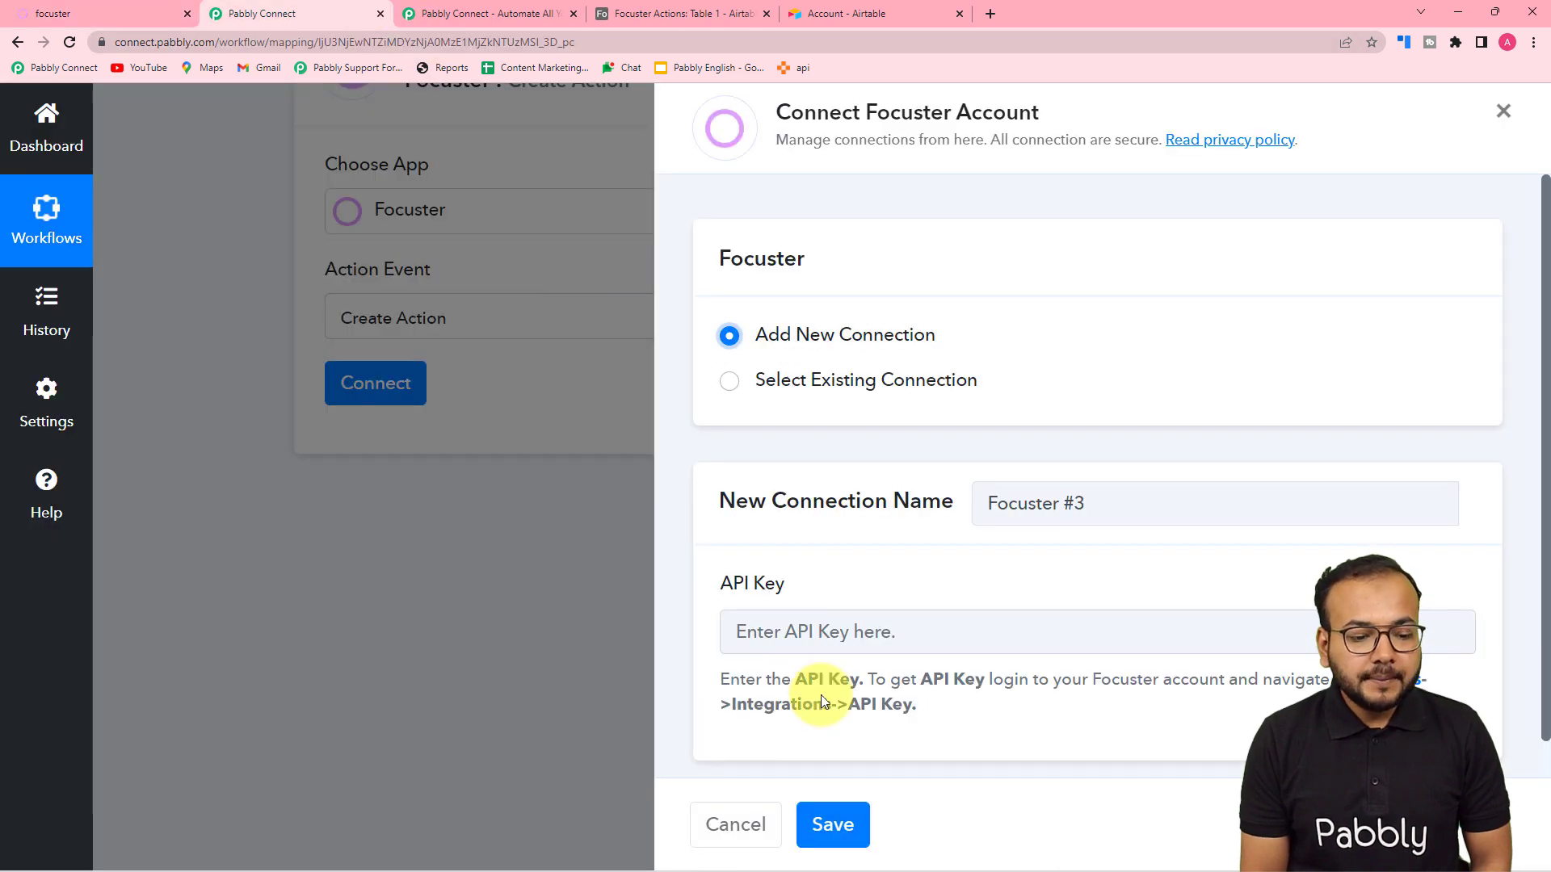
pyautogui.rightClick(821, 636)
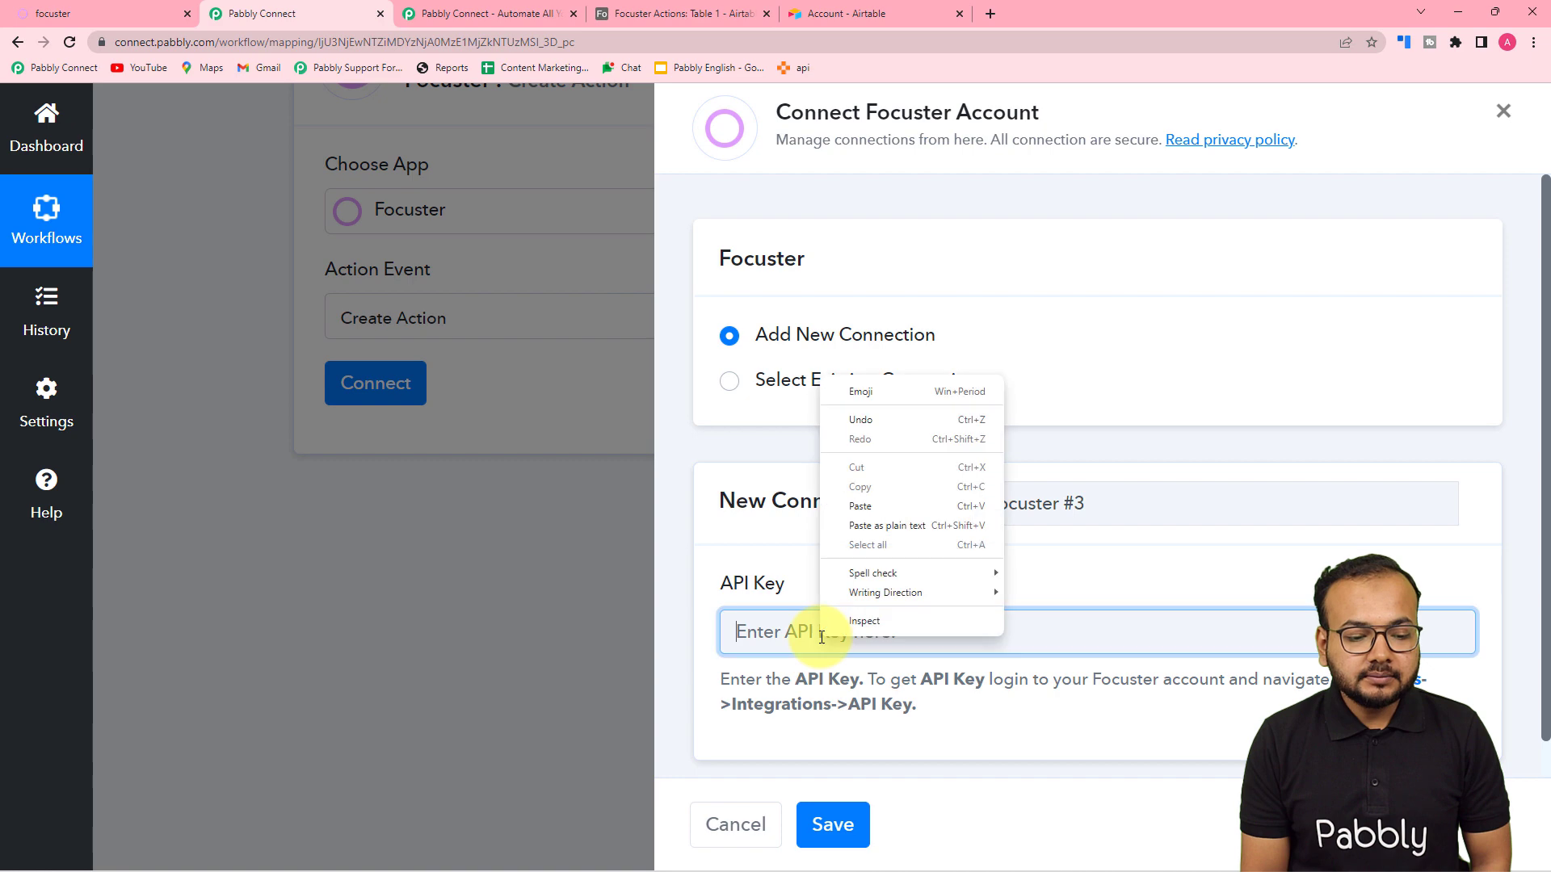
pyautogui.click(833, 512)
pyautogui.click(807, 828)
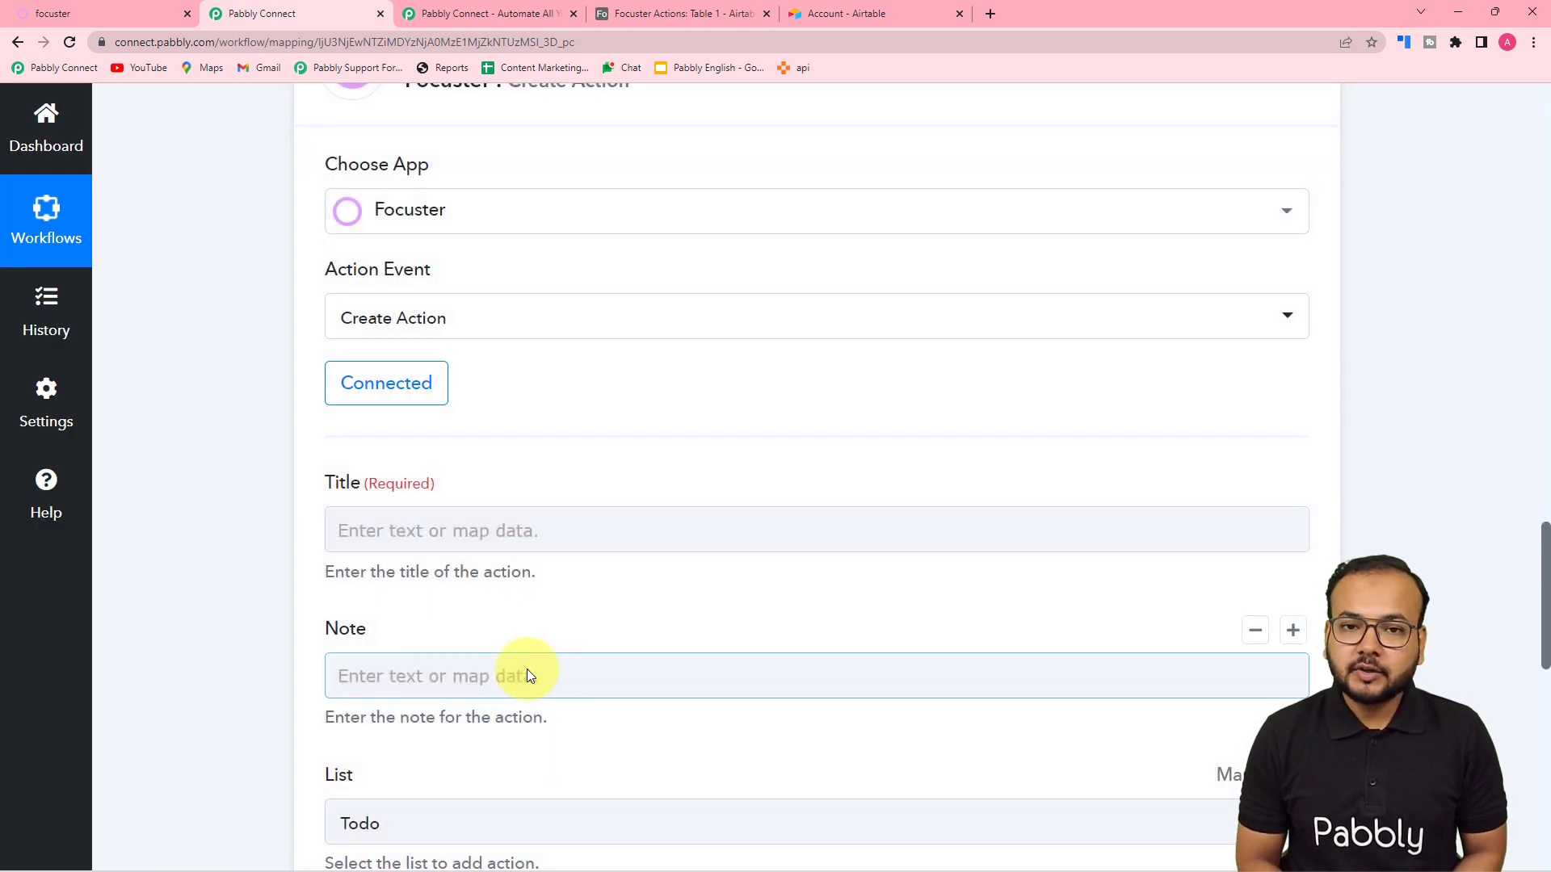
# Map the Focuster action's Title to Fields Title from the Airtable: New Record trigger response
pyautogui.scroll(-2, 263, 543)
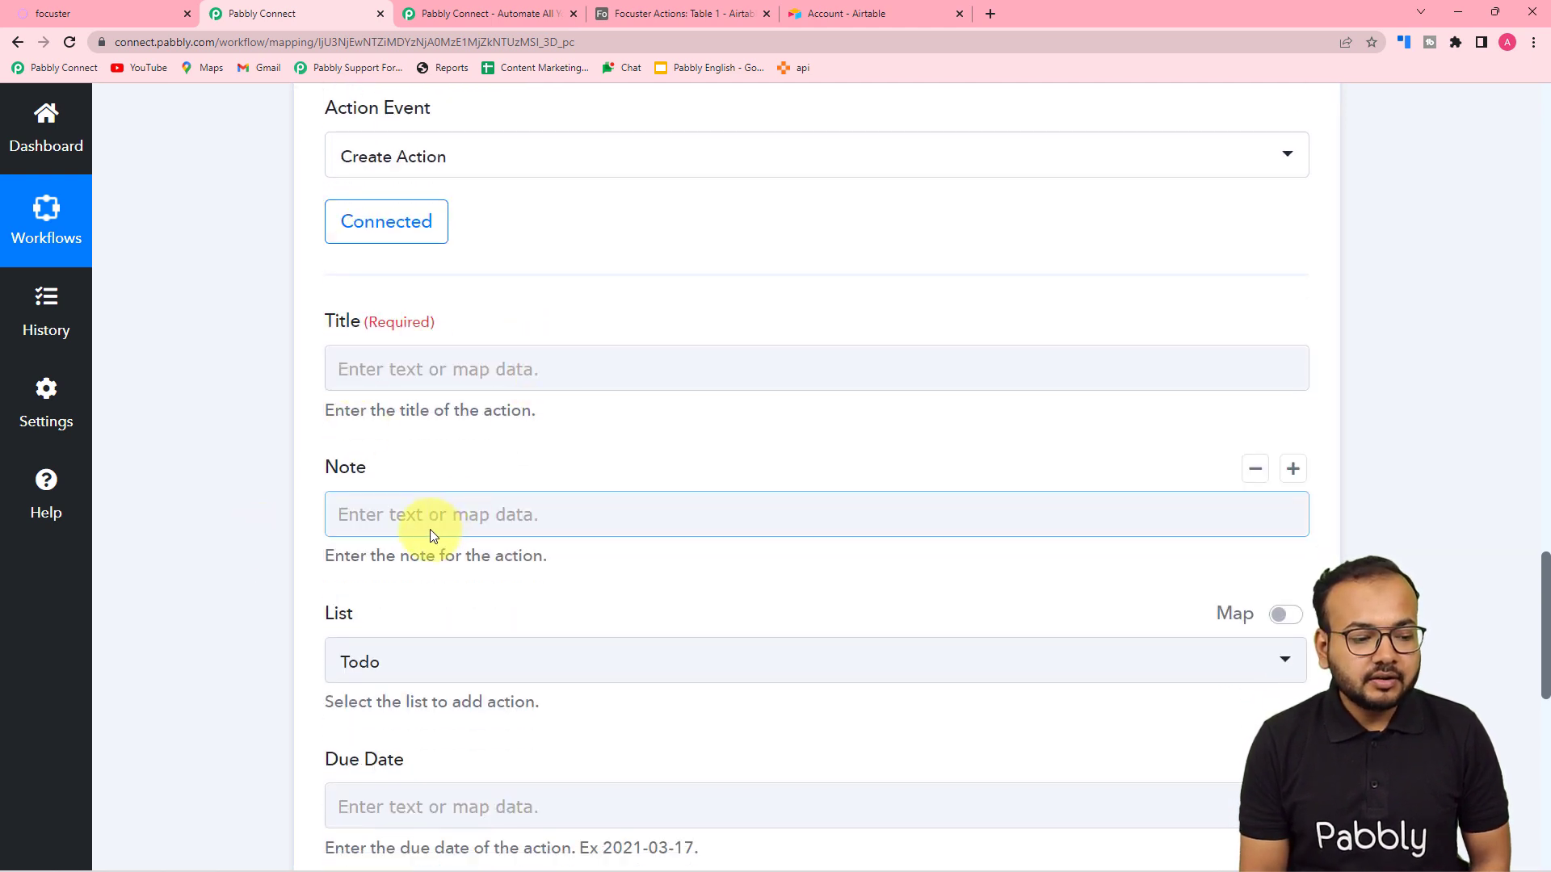
pyautogui.scroll(-2, 430, 530)
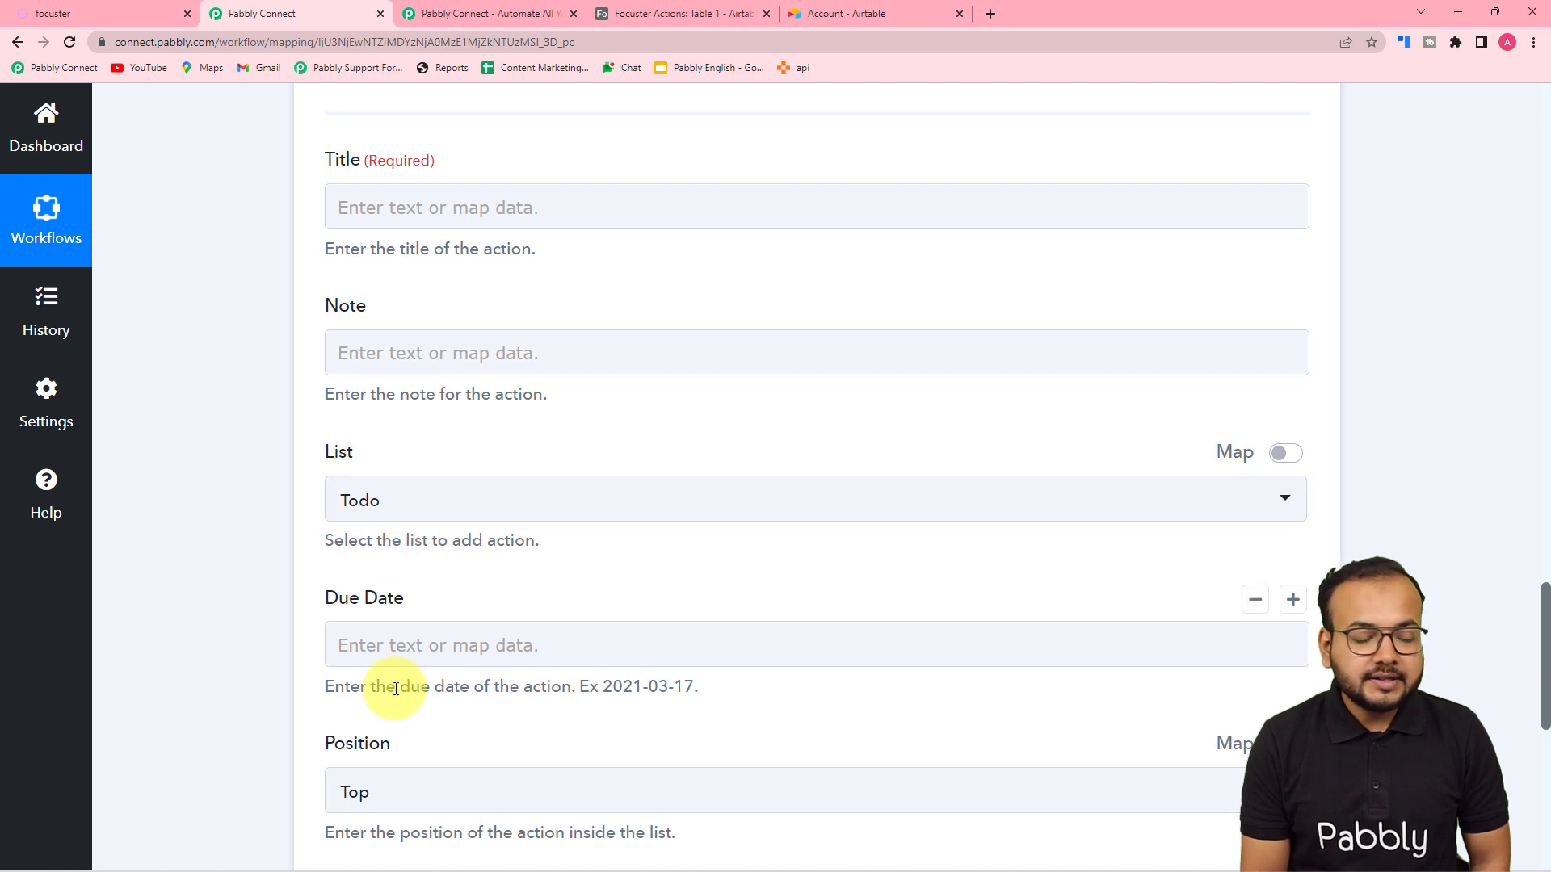
pyautogui.scroll(5, 750, 689)
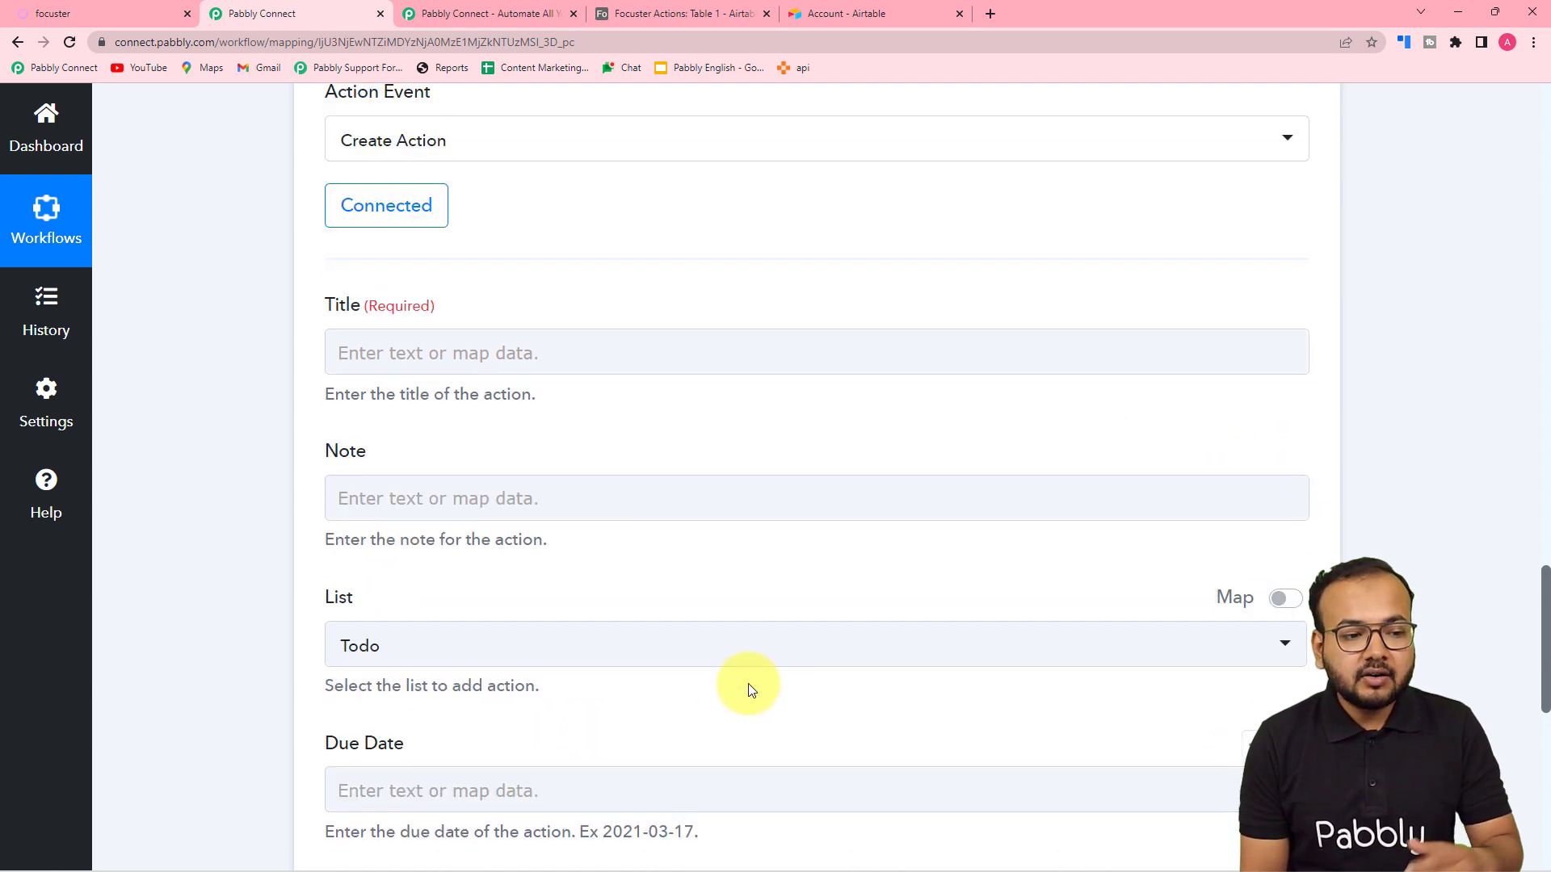
pyautogui.scroll(9, 747, 683)
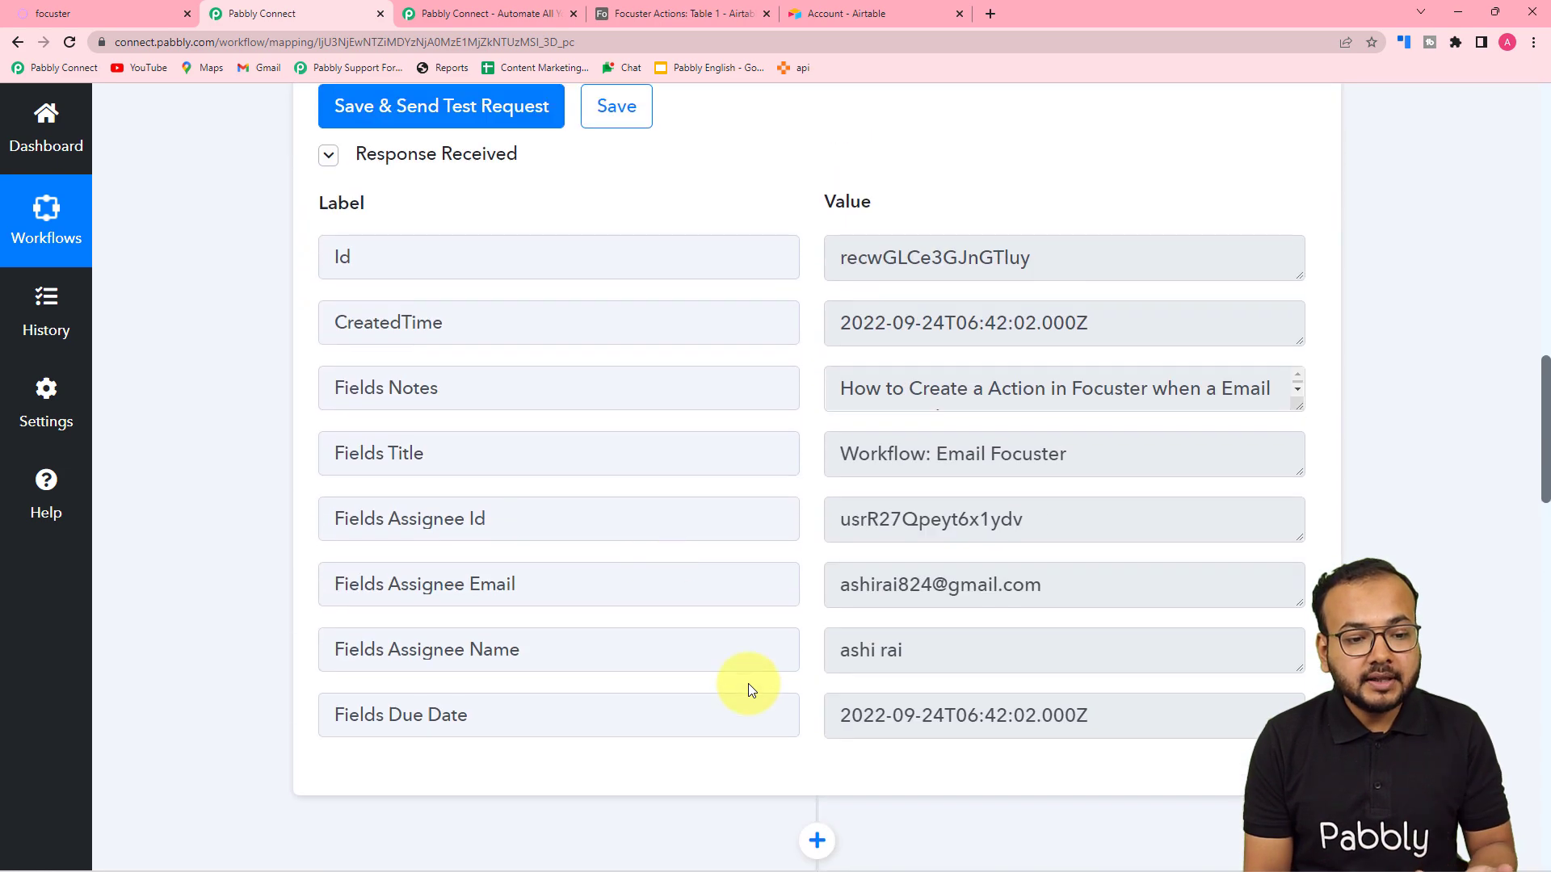
pyautogui.scroll(-15, 222, 488)
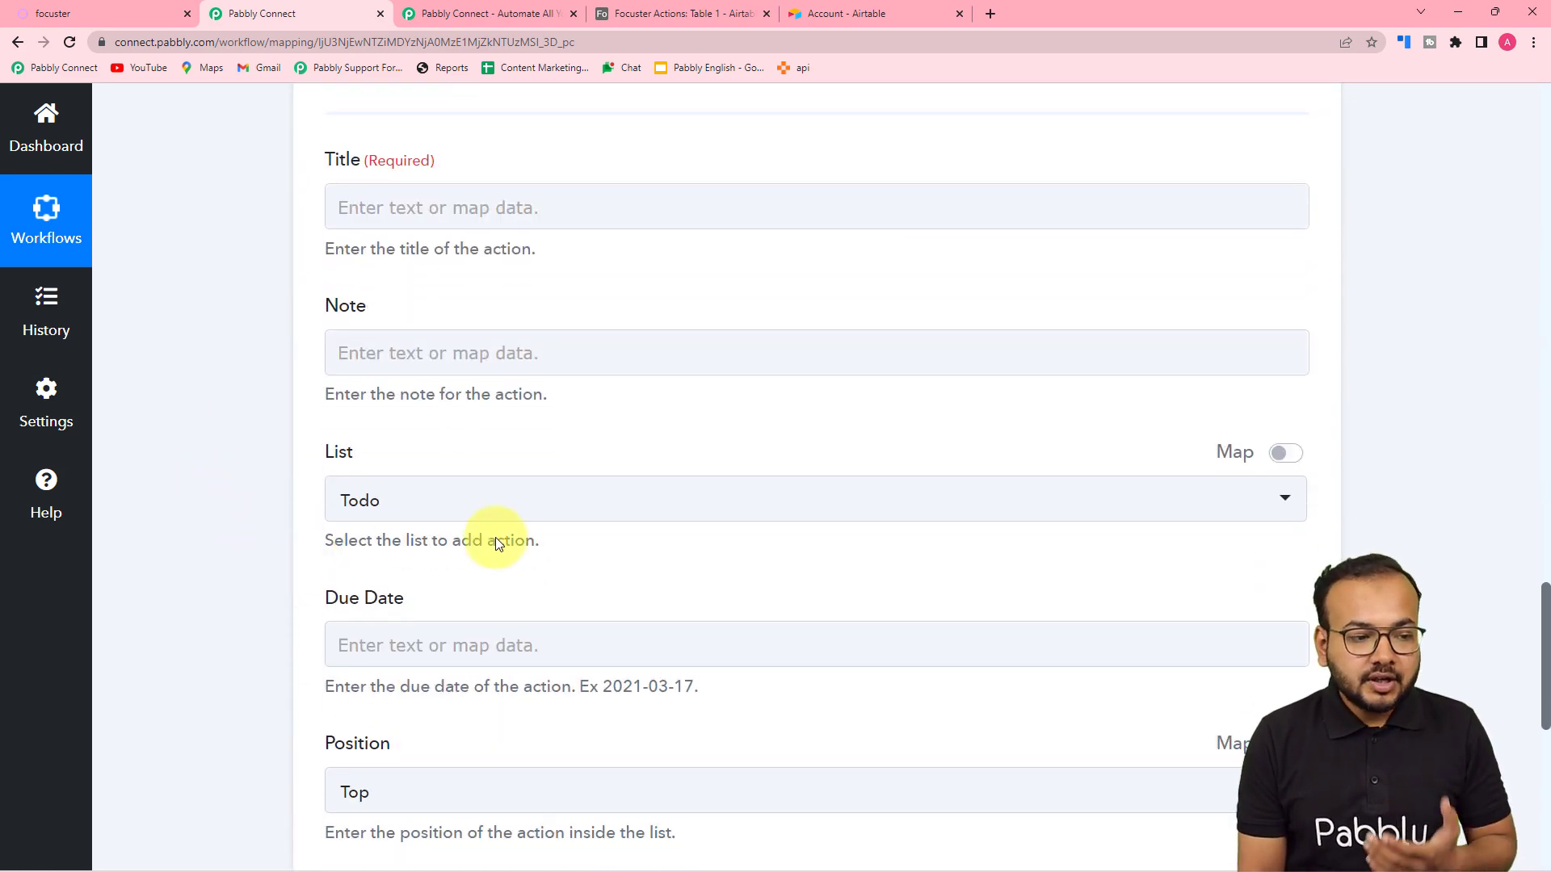
pyautogui.click(446, 209)
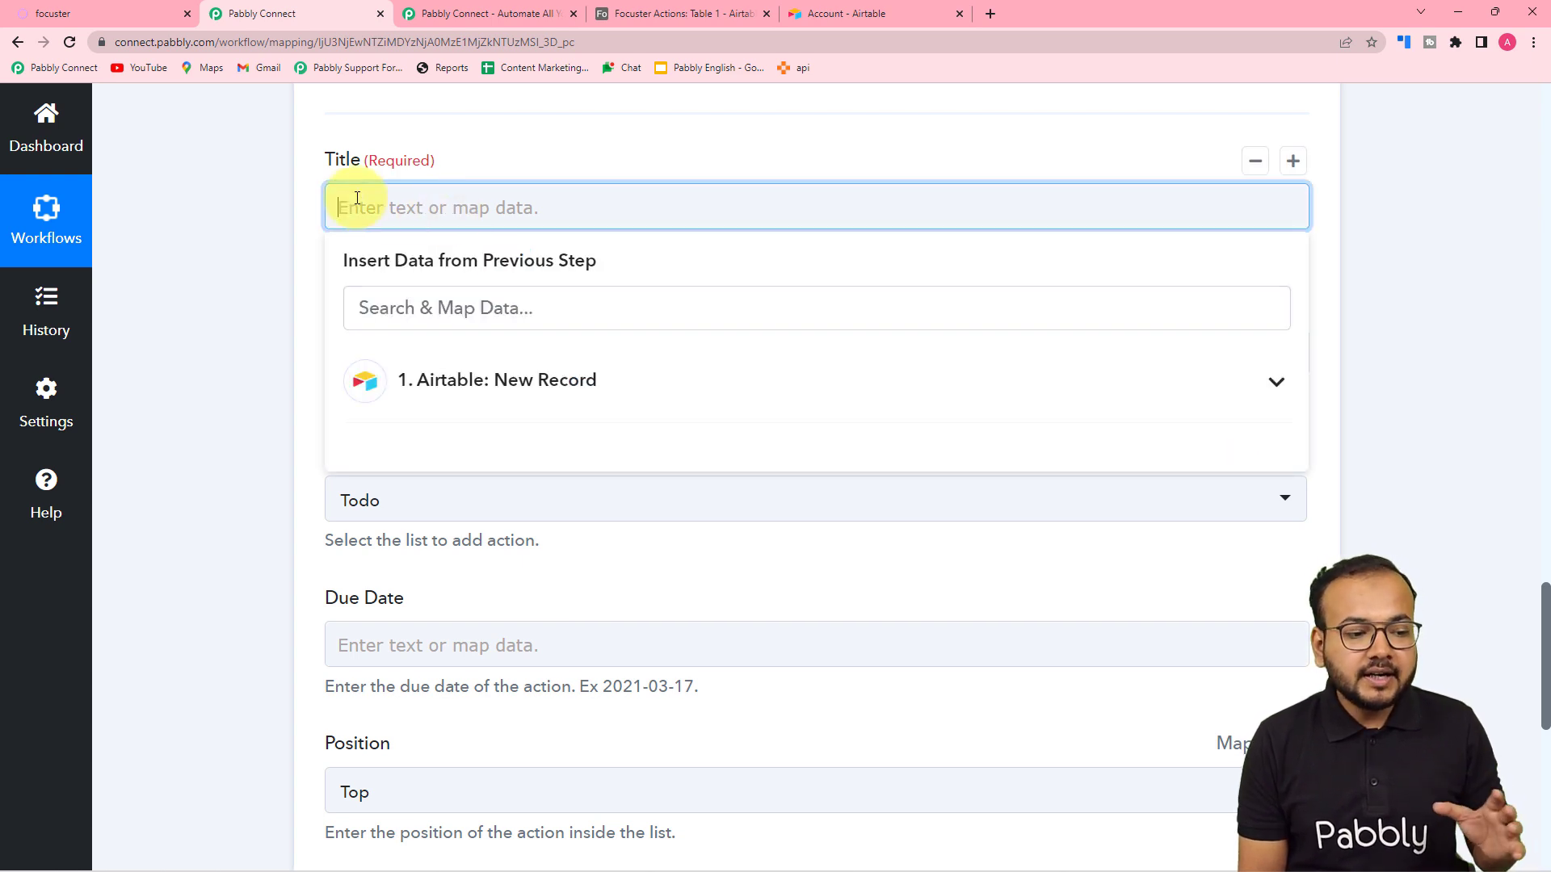
pyautogui.click(576, 396)
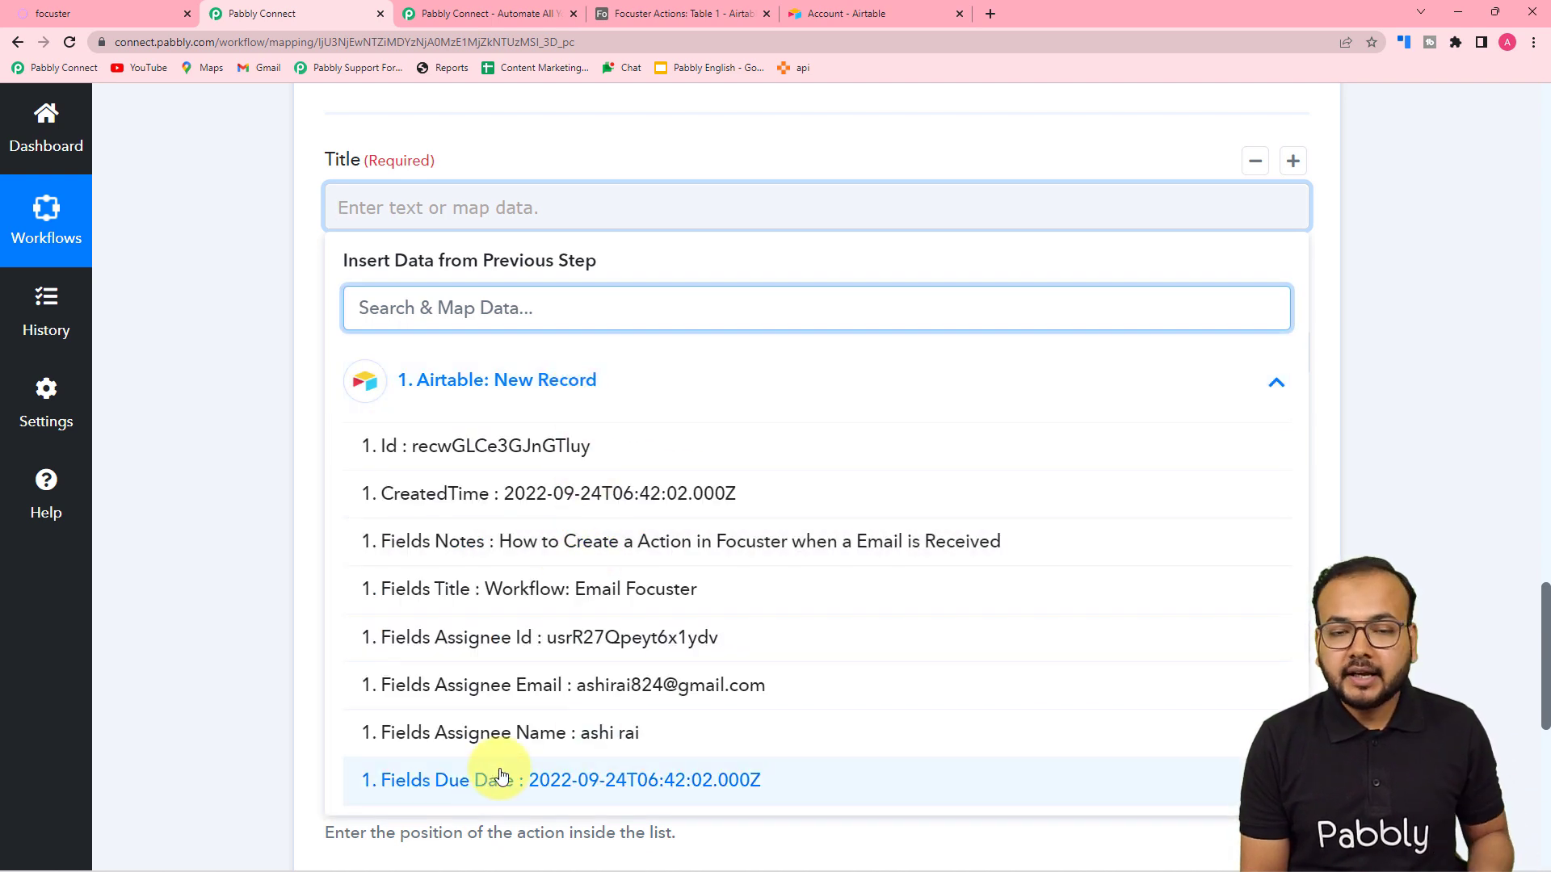
pyautogui.click(459, 604)
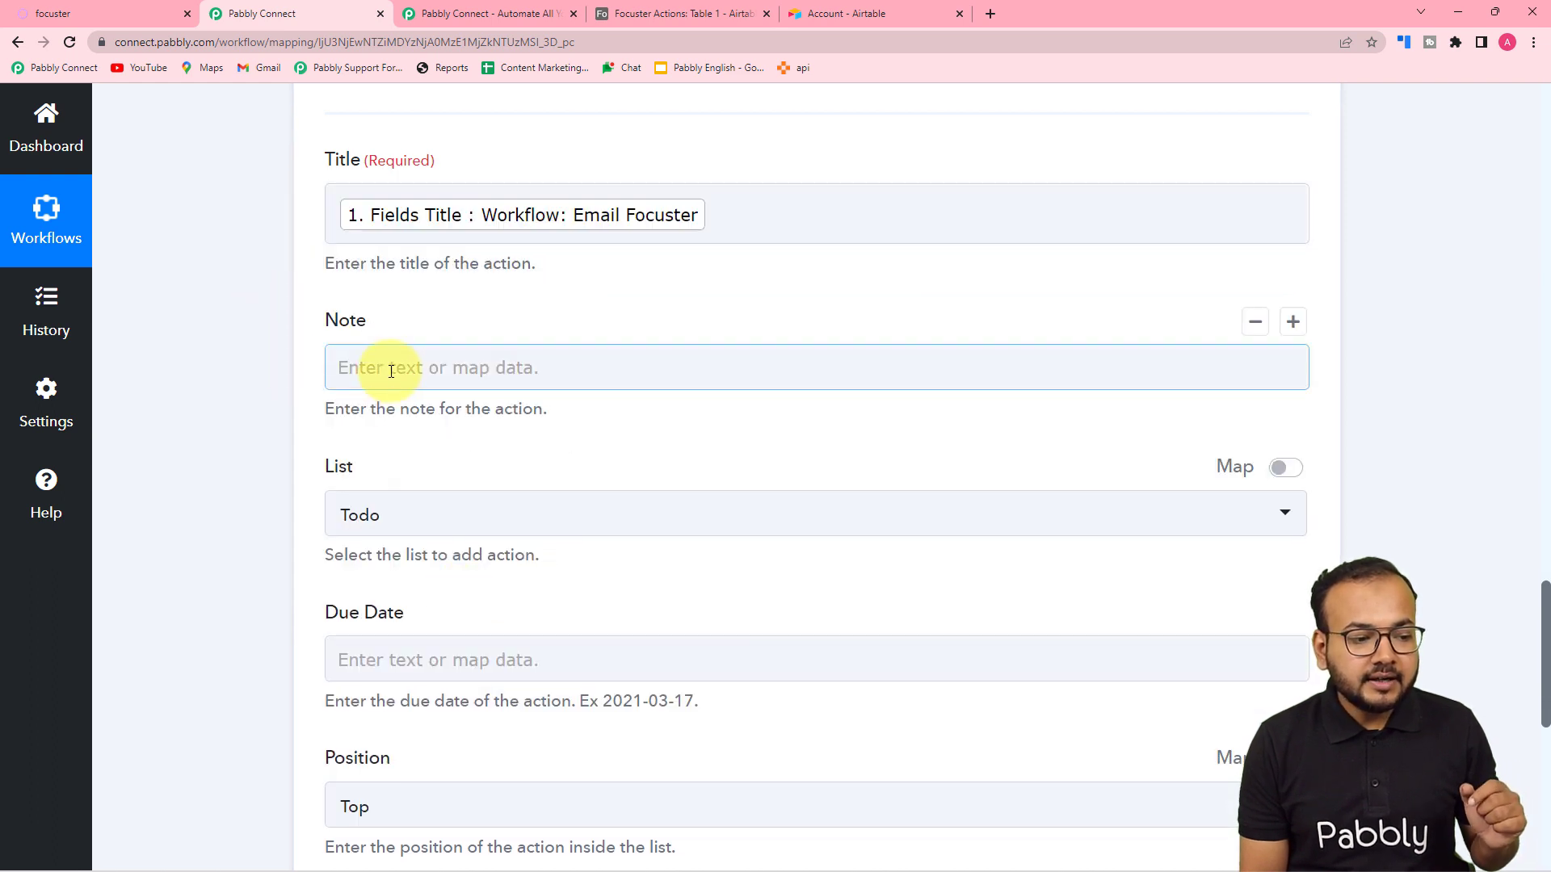
# Map the Focuster action's Note to Fields Notes from the Airtable: New Record trigger response
pyautogui.click(393, 365)
pyautogui.click(423, 542)
pyautogui.click(409, 699)
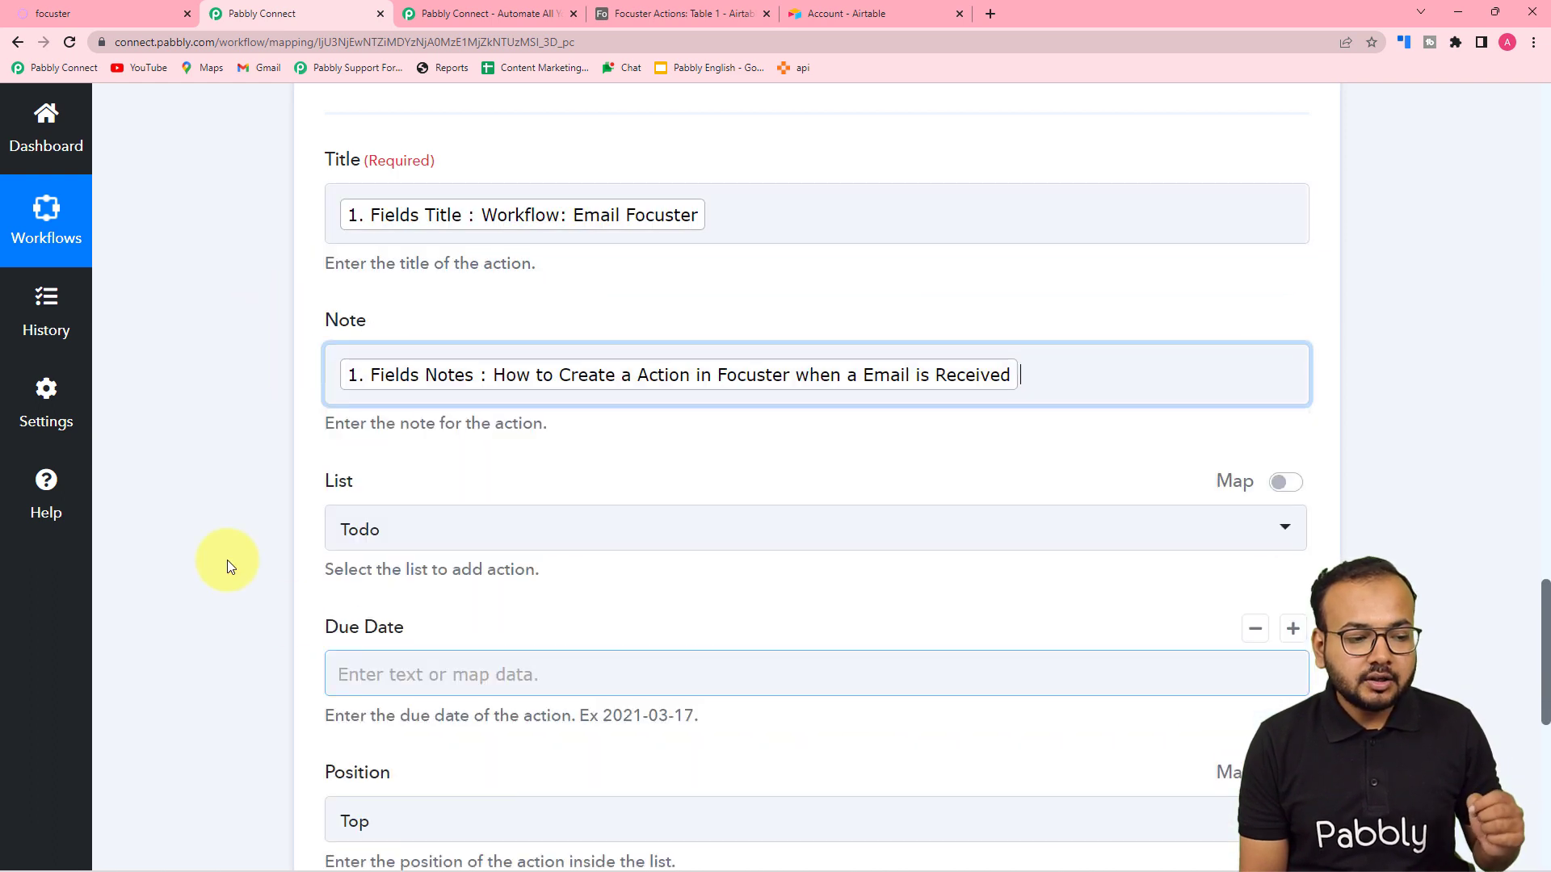
# Set the list that receives the new Focuster action to Today
pyautogui.scroll(-2, 206, 530)
pyautogui.click(474, 373)
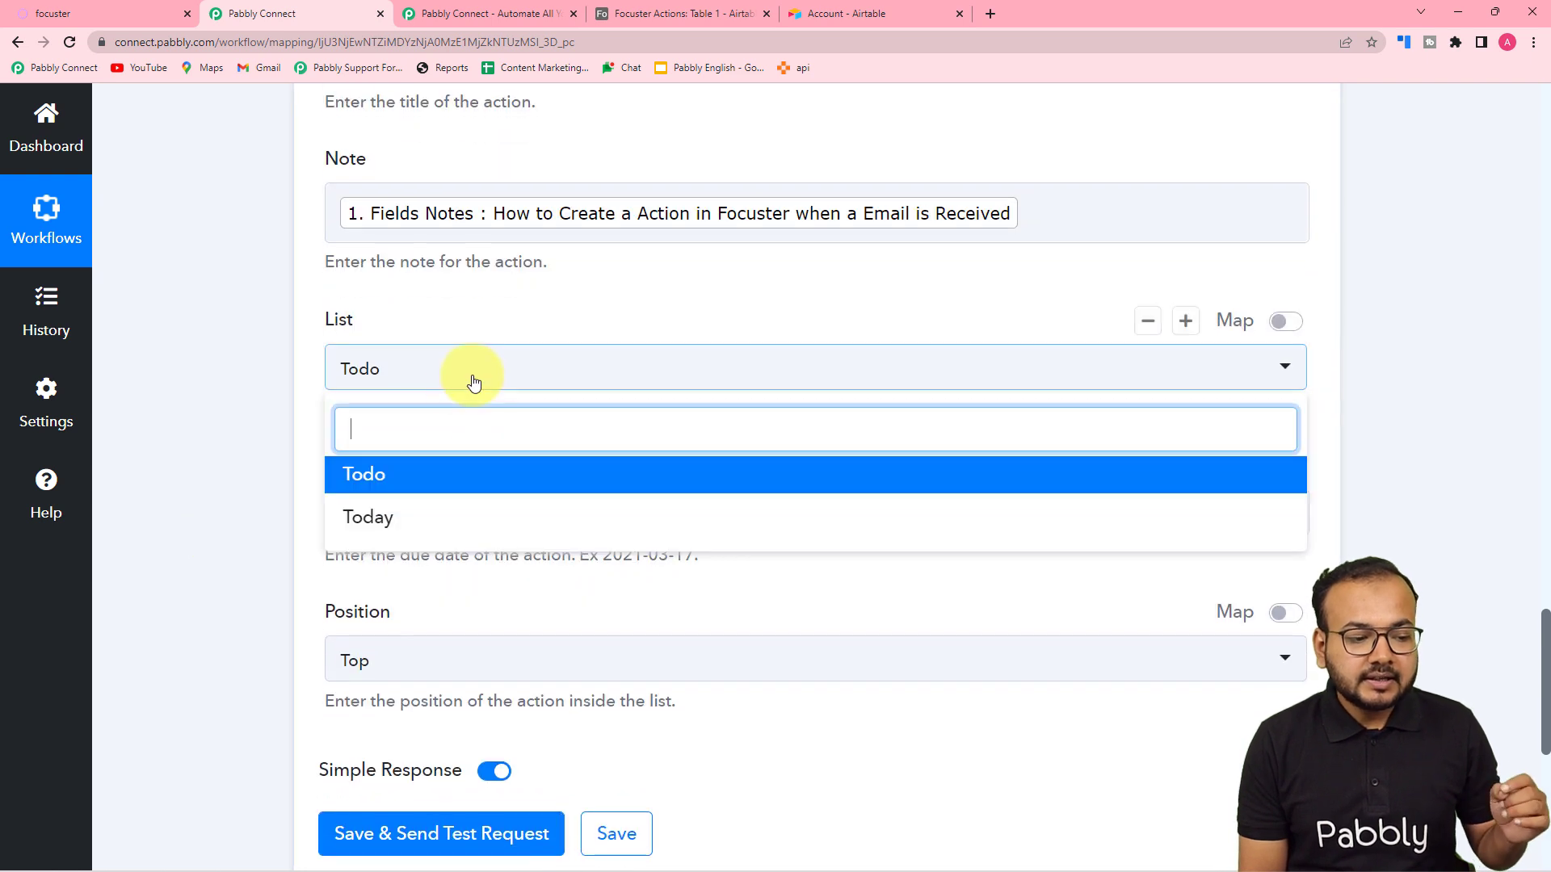
pyautogui.click(358, 525)
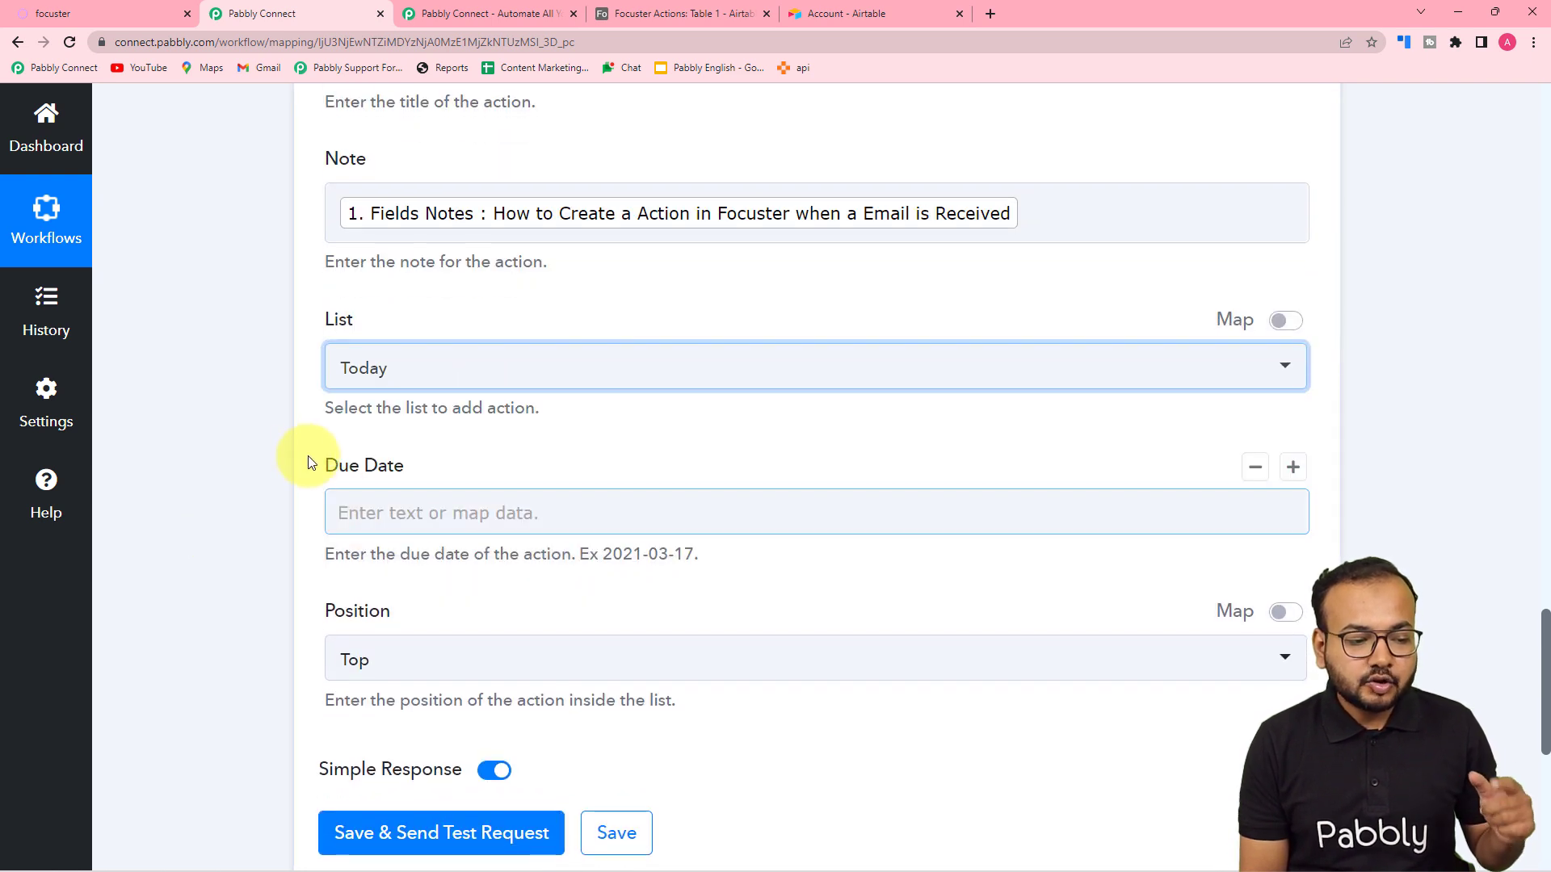
pyautogui.scroll(-2, 304, 453)
pyautogui.click(478, 350)
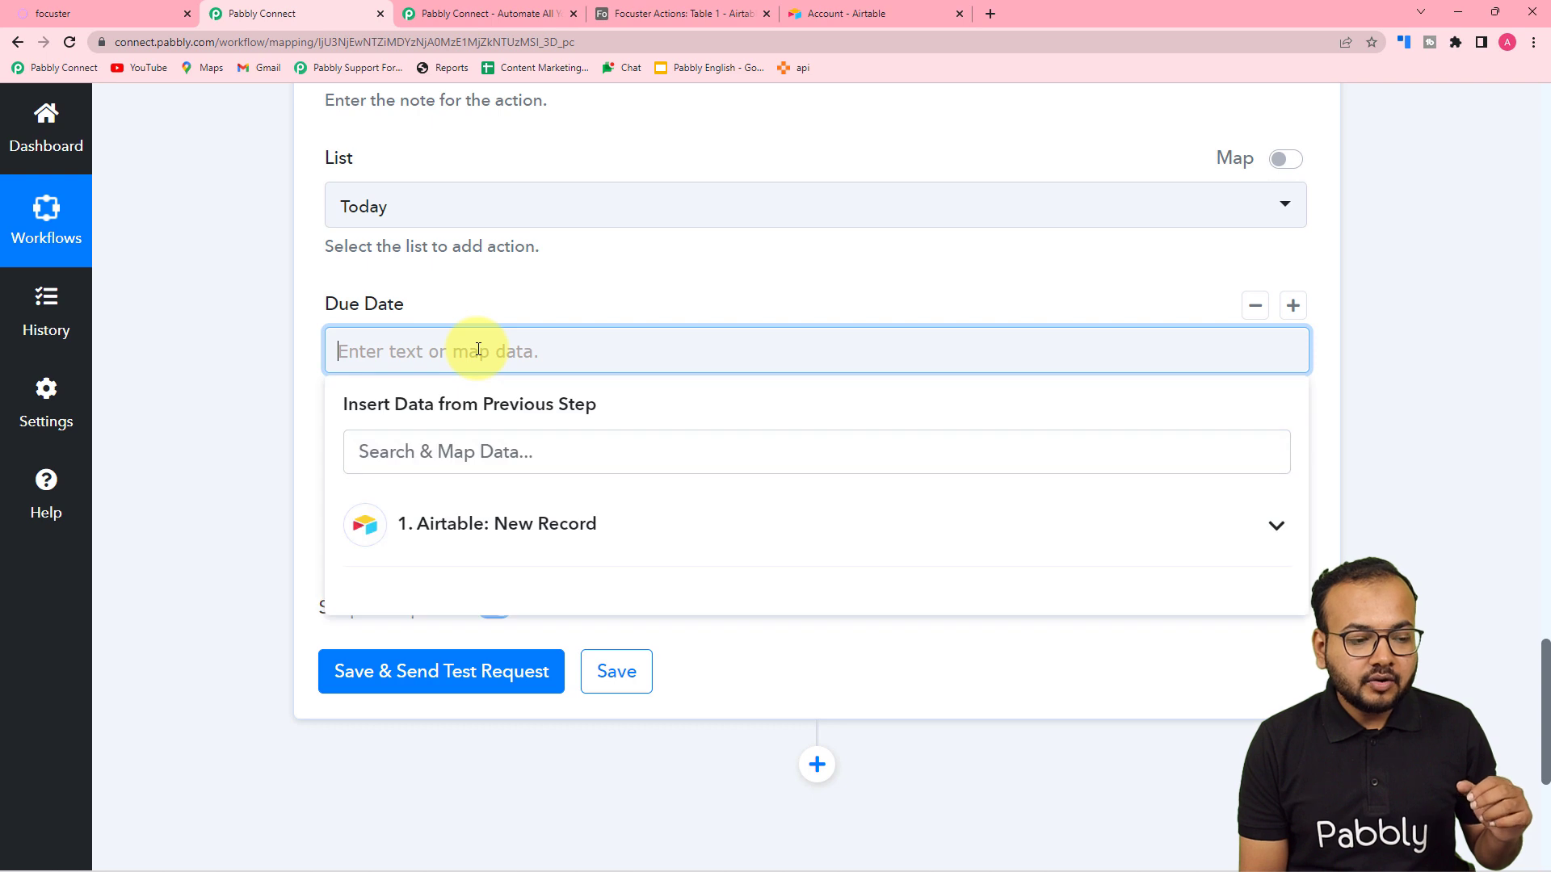
pyautogui.click(221, 398)
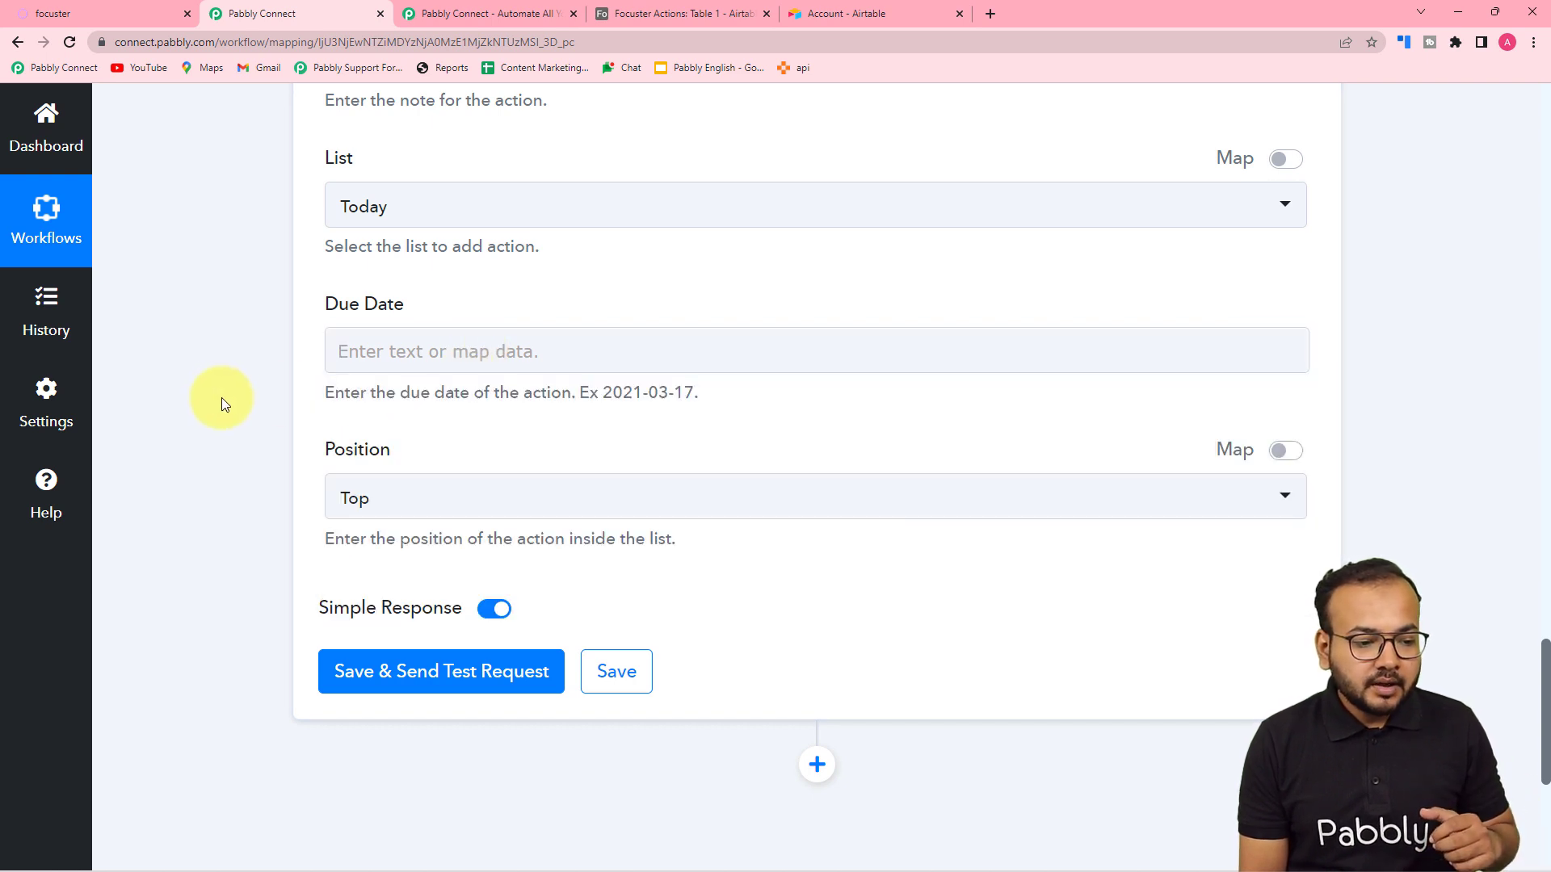
pyautogui.scroll(-2, 221, 398)
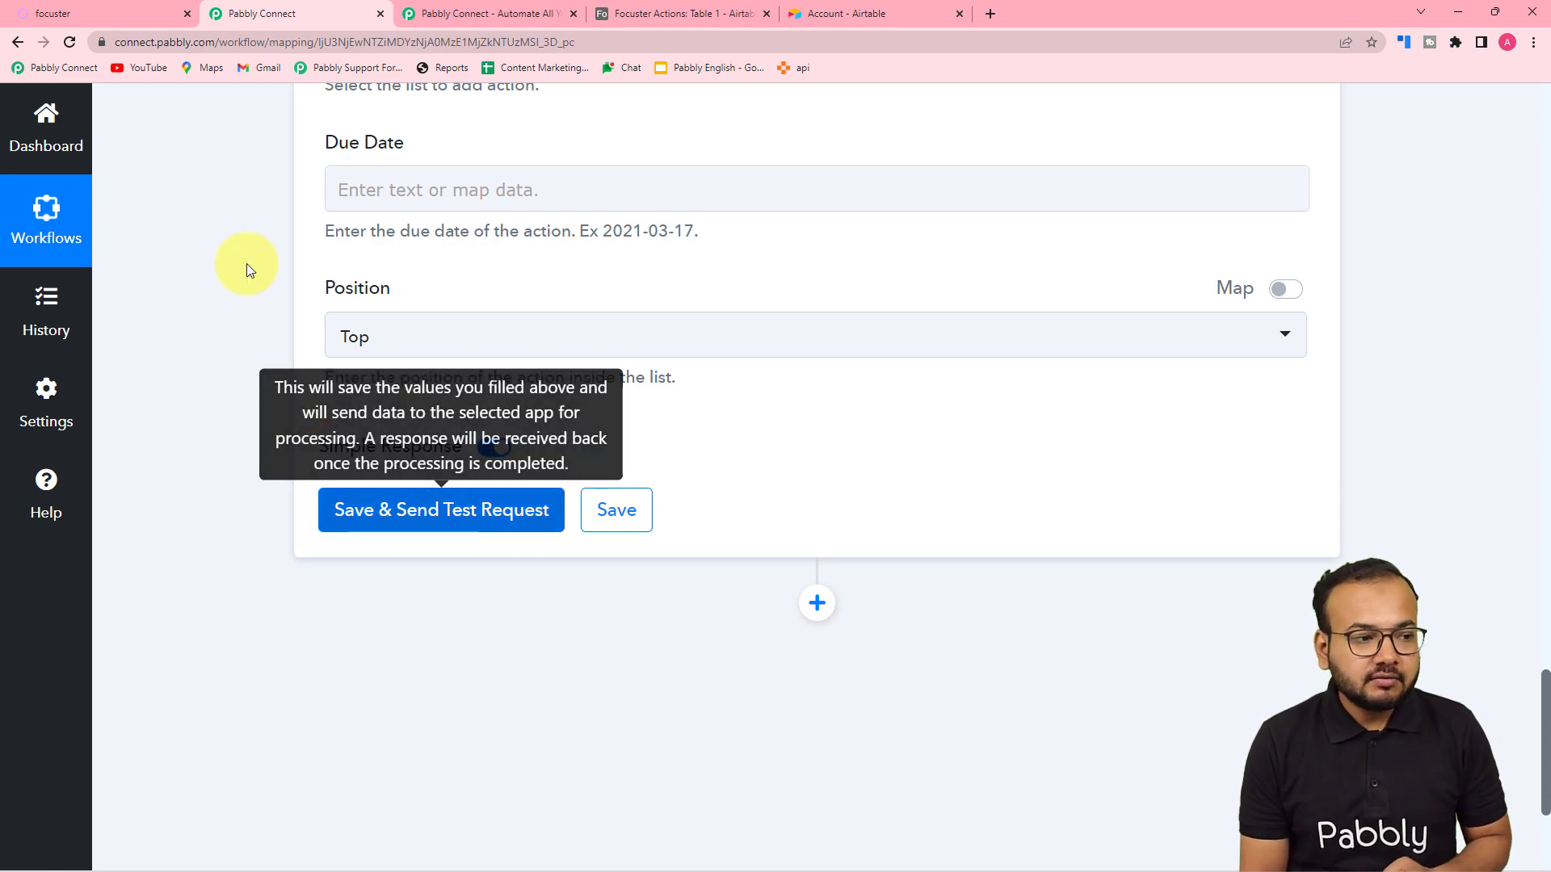
# Check the day's existing actions in Focuster's plan view, and save the Create Action setup in Pabbly Connect with a test request
pyautogui.click(139, 17)
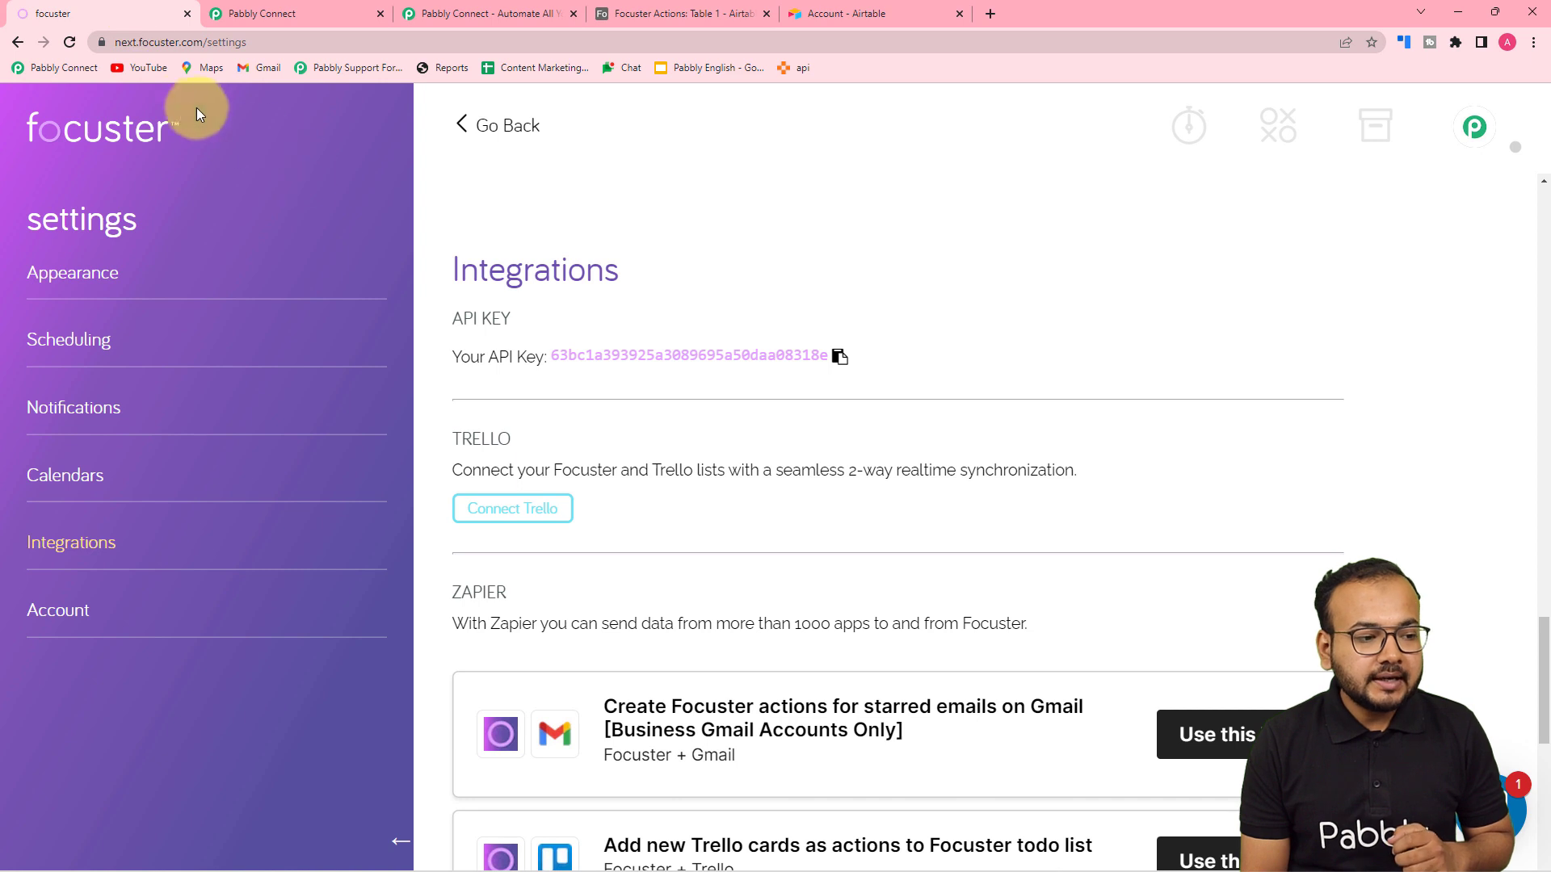
pyautogui.click(488, 122)
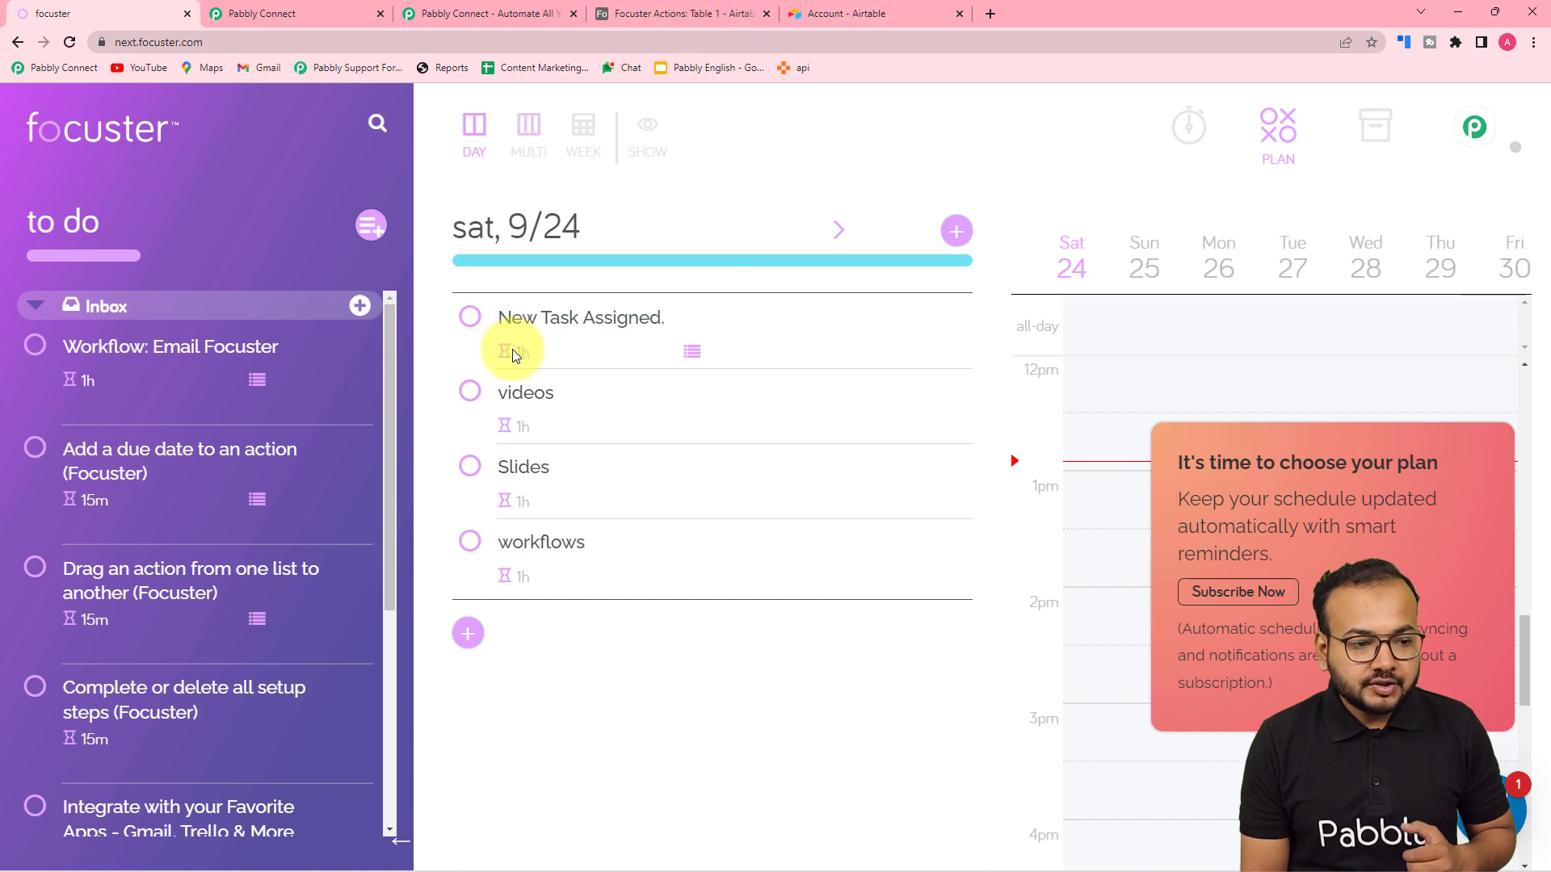
pyautogui.click(356, 8)
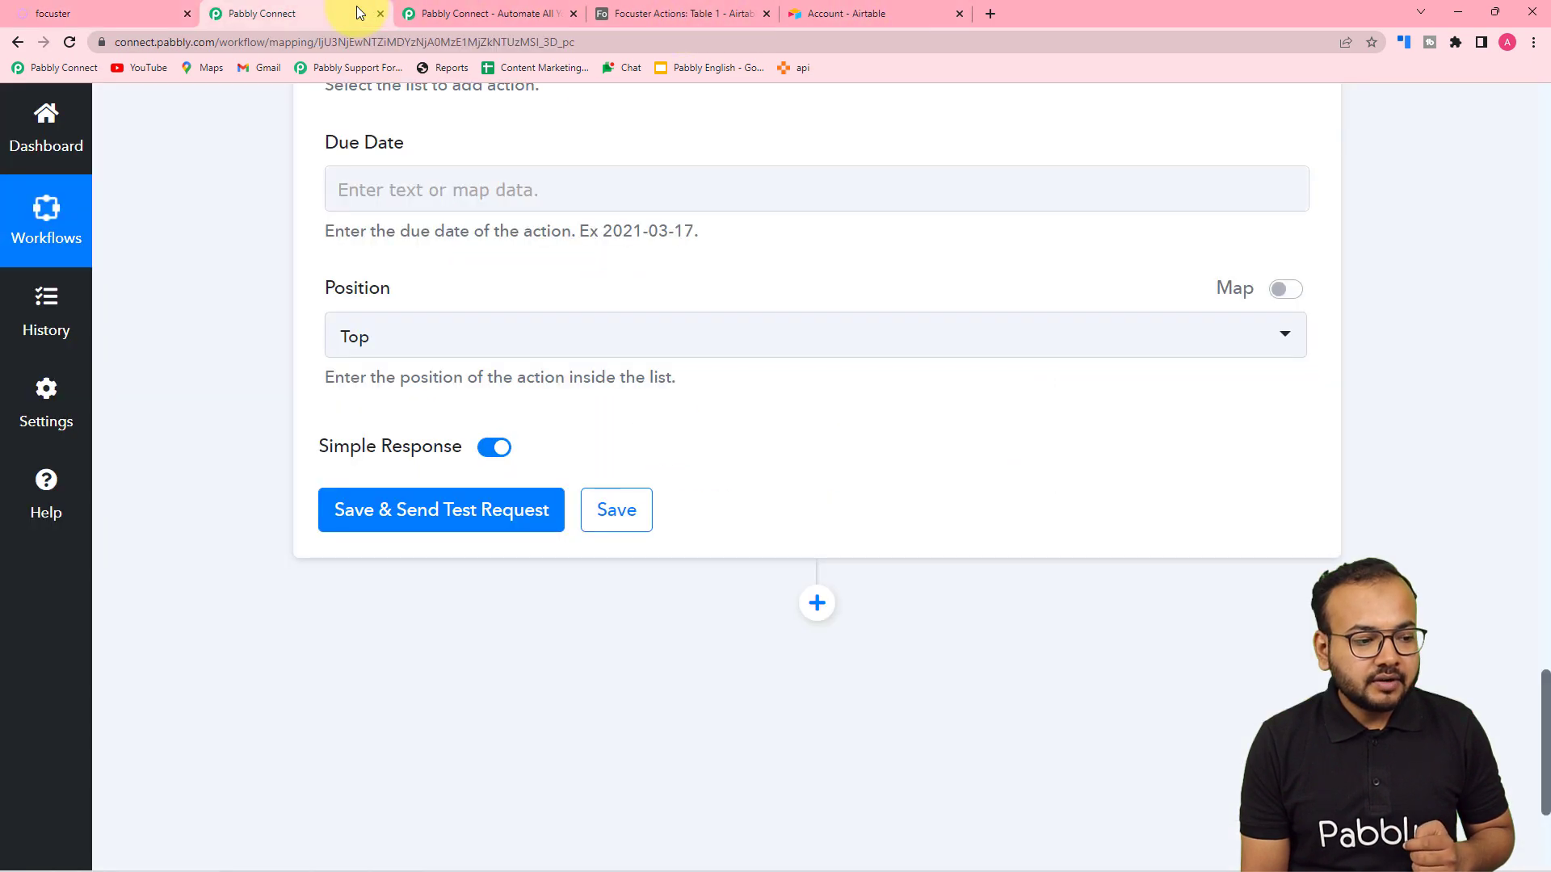
pyautogui.click(419, 508)
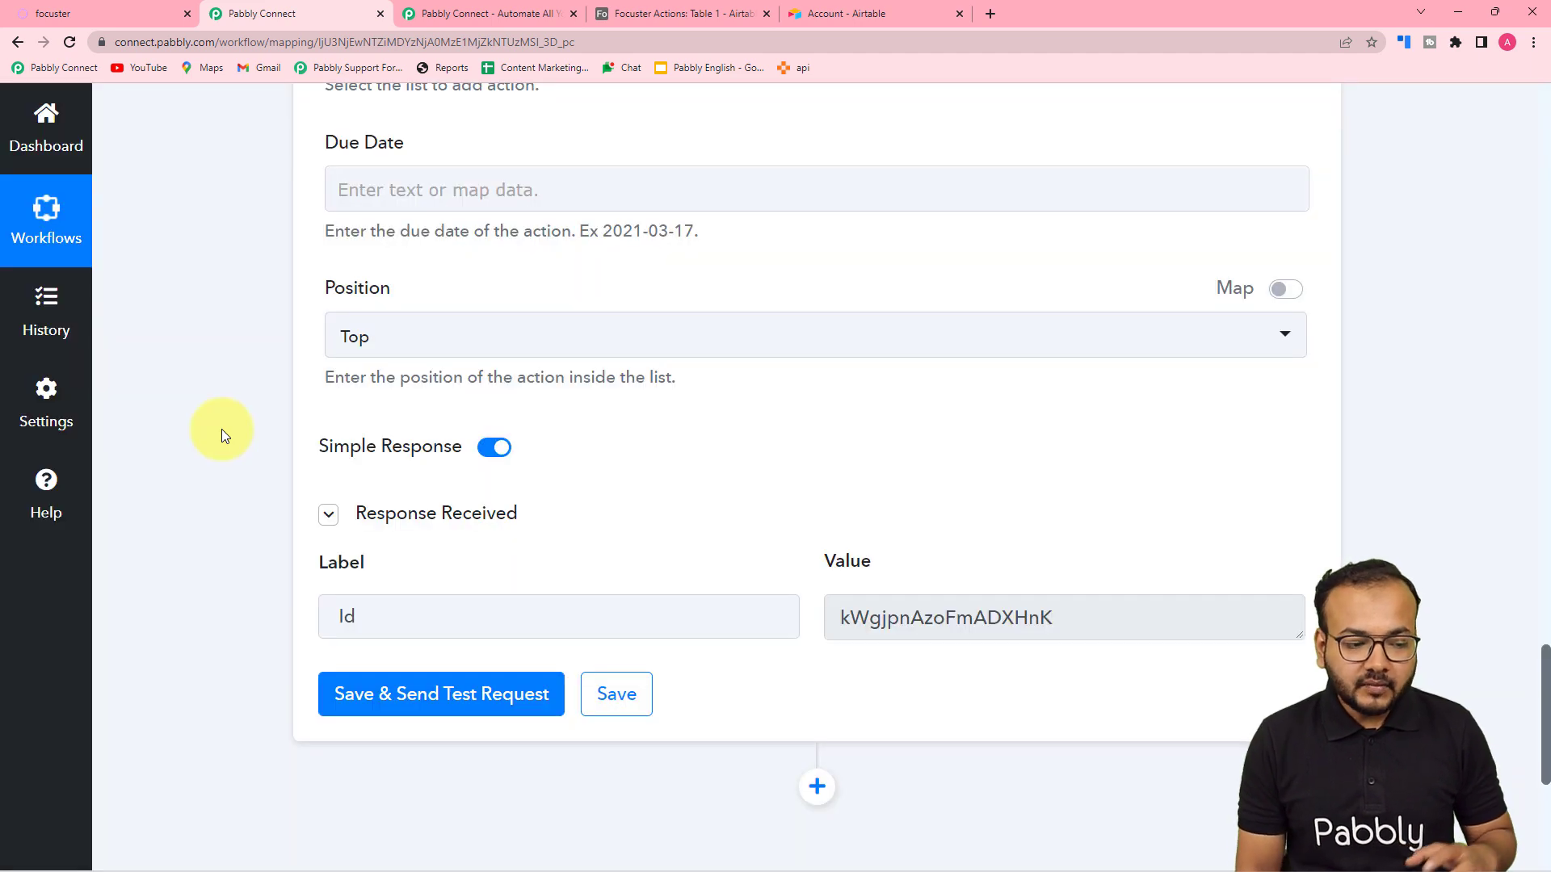
pyautogui.scroll(-2, 232, 436)
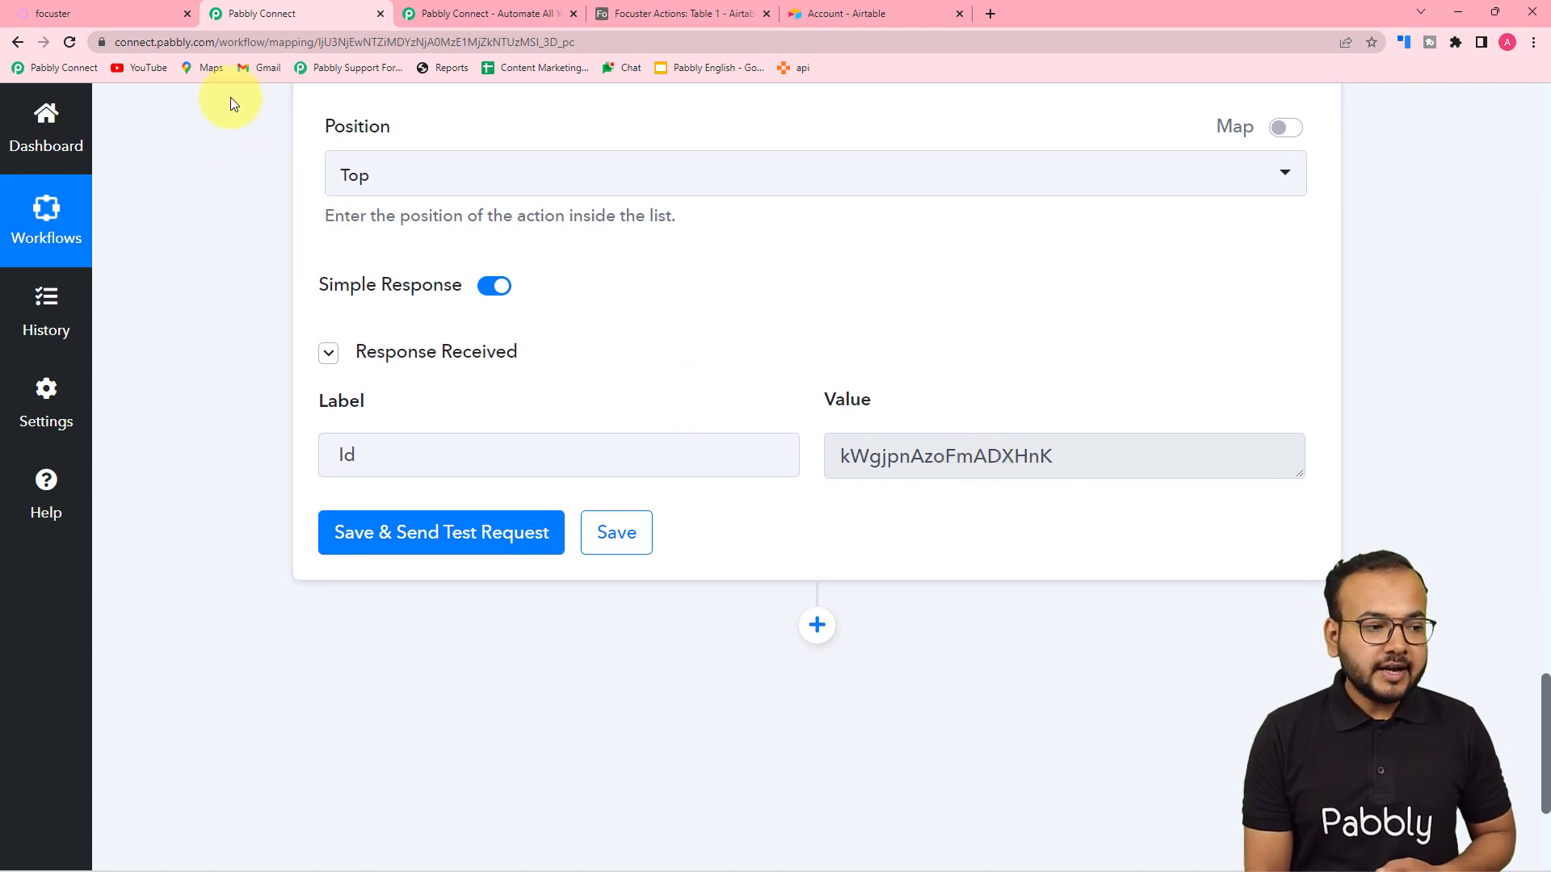
# Expand the note of the Workflow: Email Focuster action in Focuster's day list to check it, and return to Pabbly Connect
pyautogui.click(153, 10)
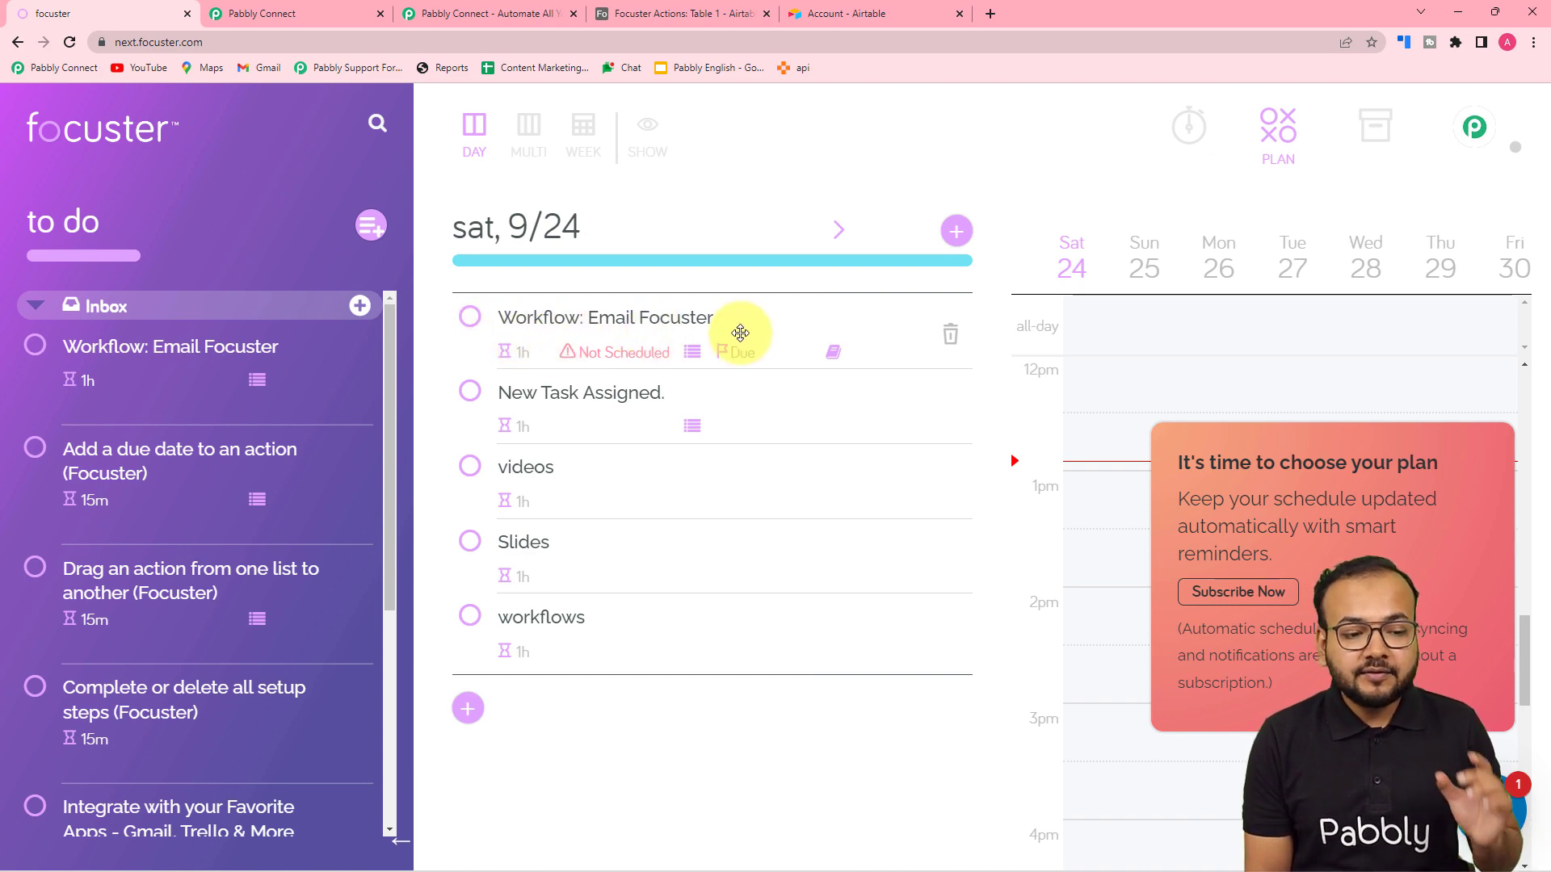
pyautogui.click(690, 352)
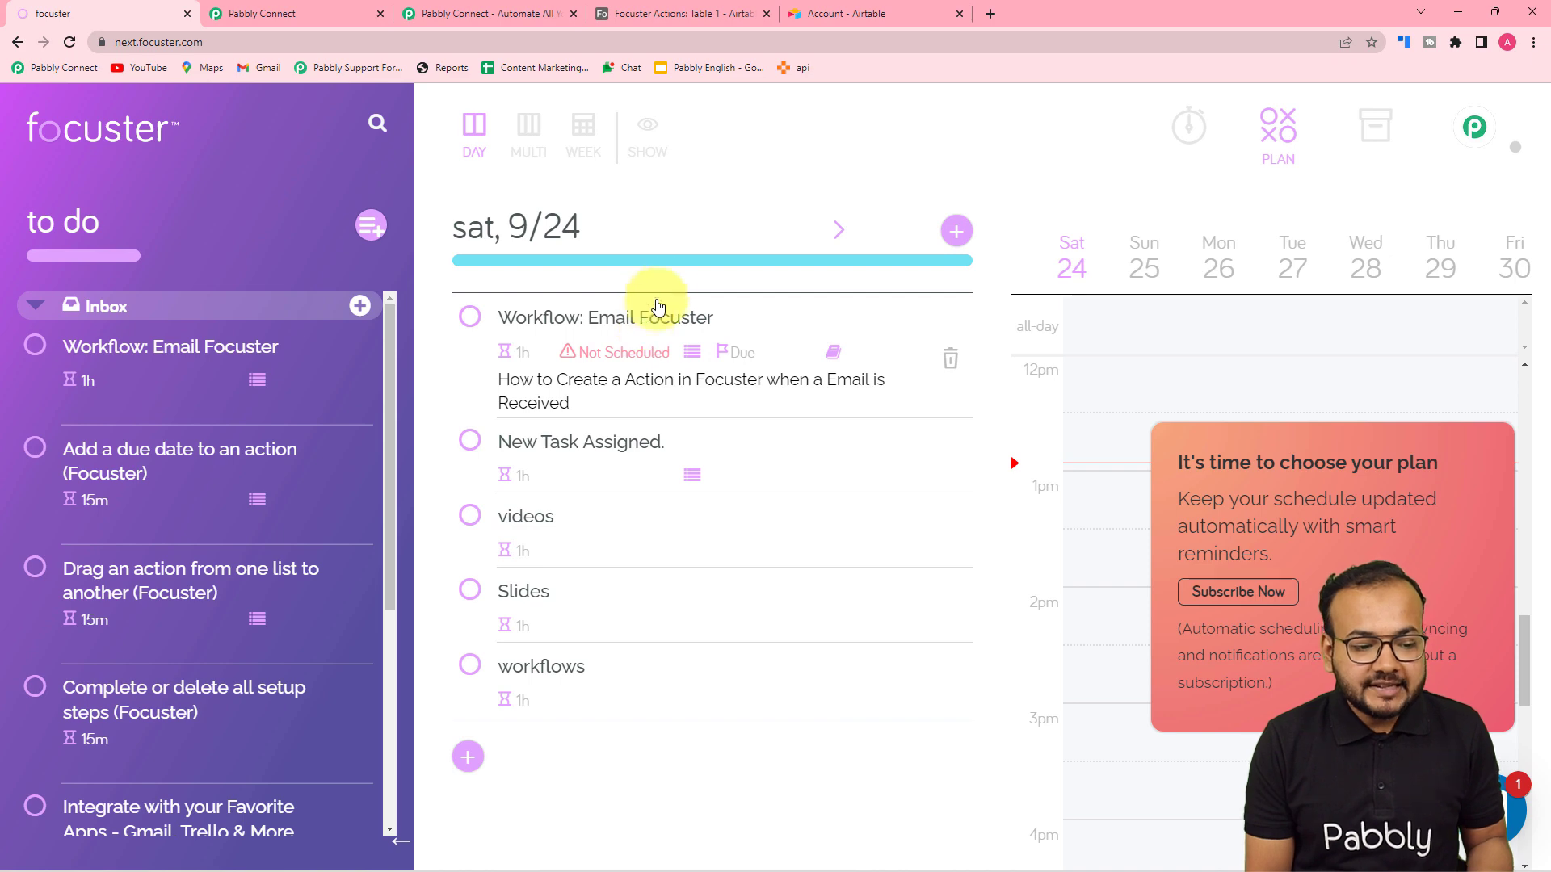
pyautogui.click(356, 9)
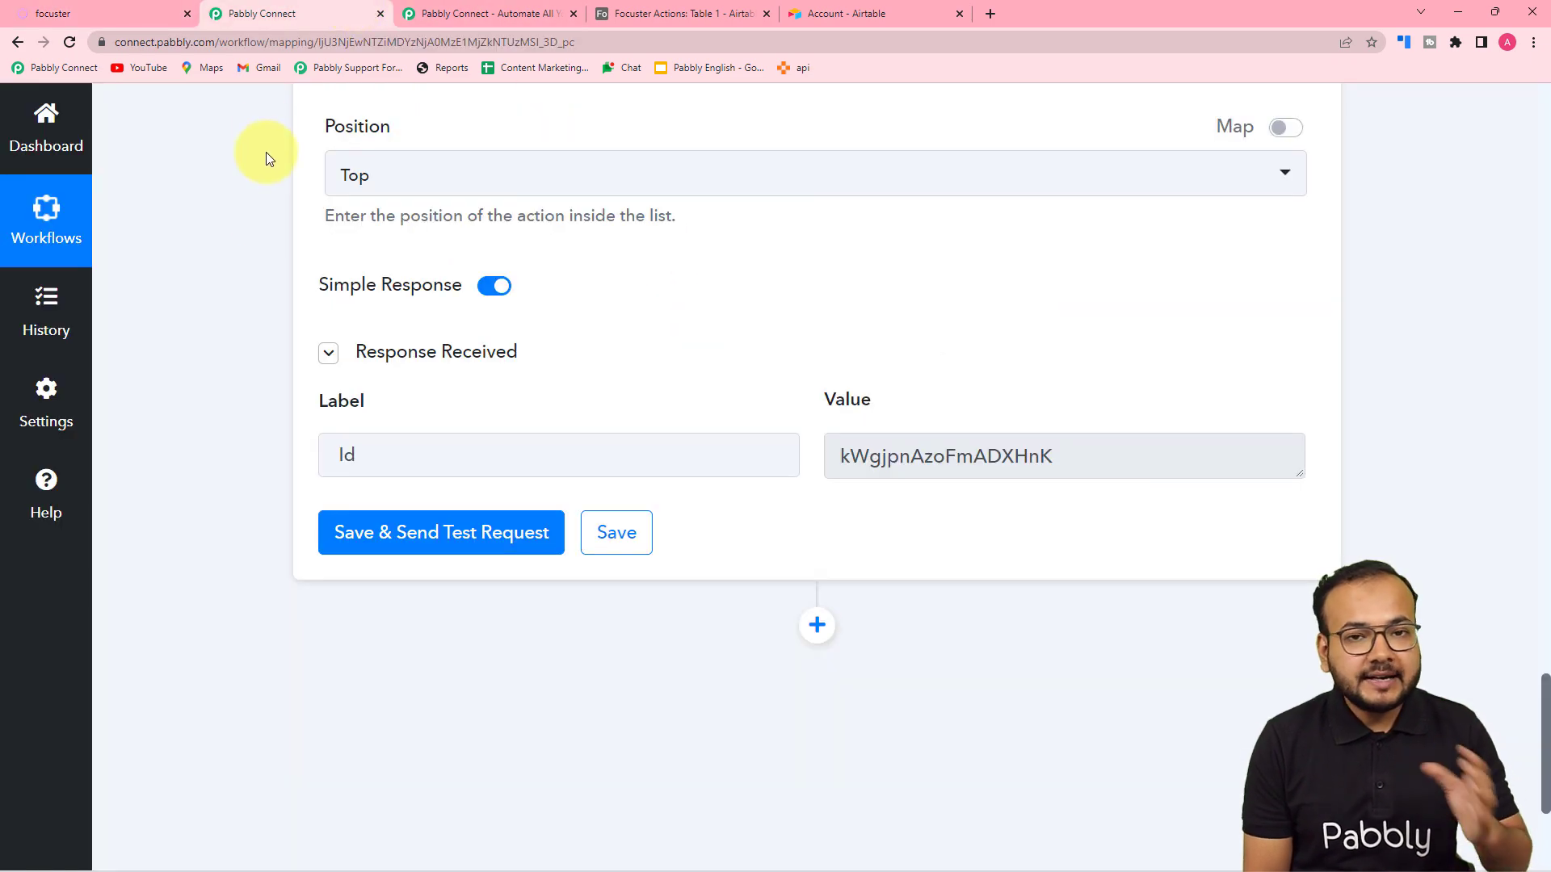
# Review the completed workflow from action to trigger alongside the Focuster Actions table in Airtable and the day list in Focuster
pyautogui.scroll(15, 261, 224)
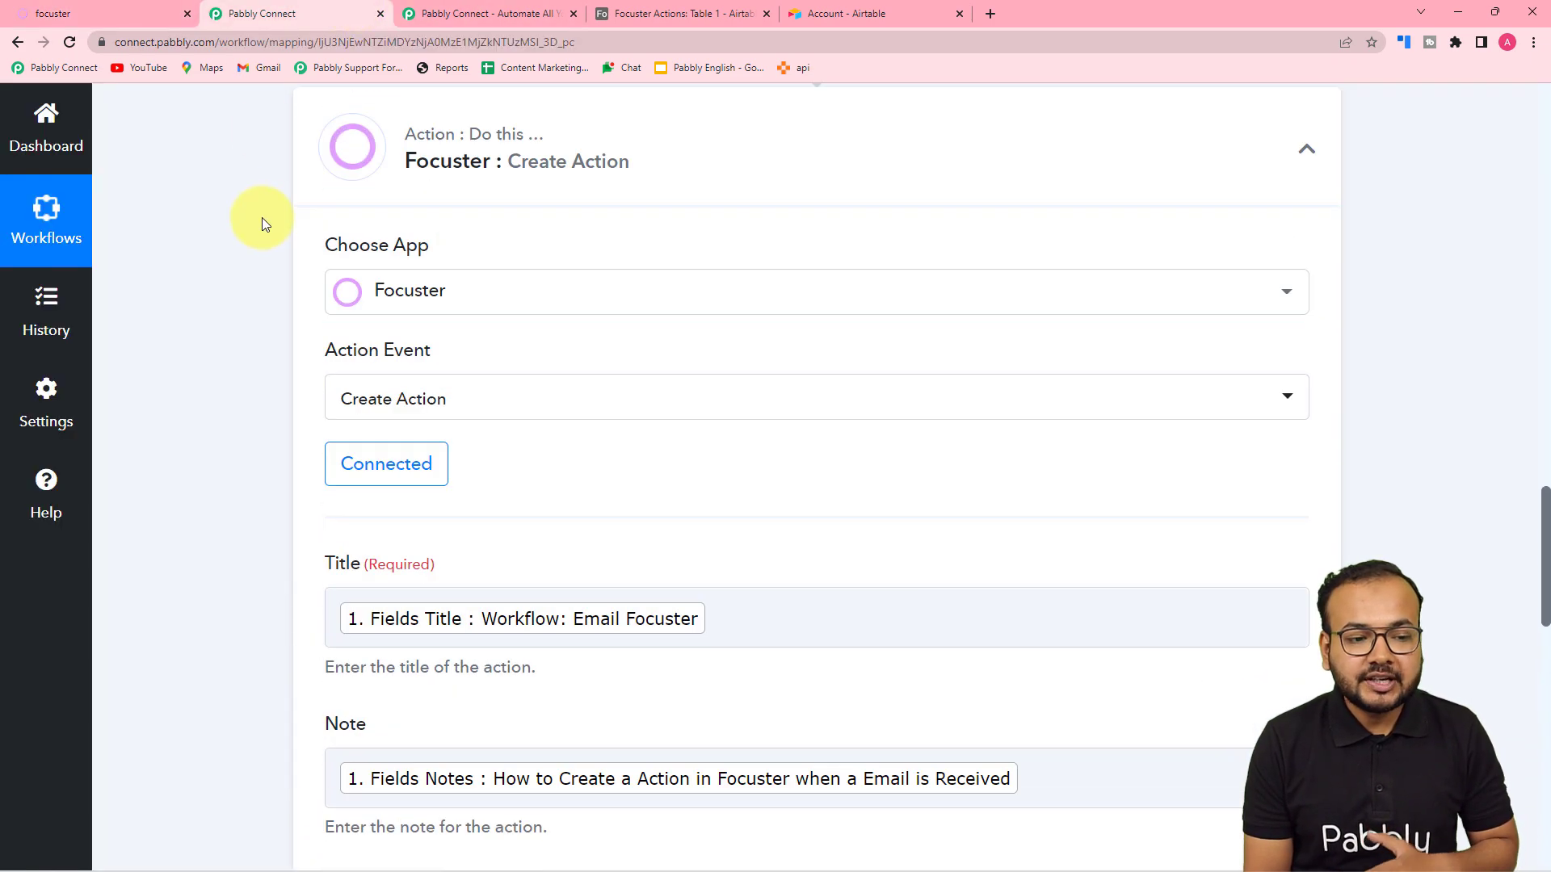
pyautogui.scroll(15, 261, 218)
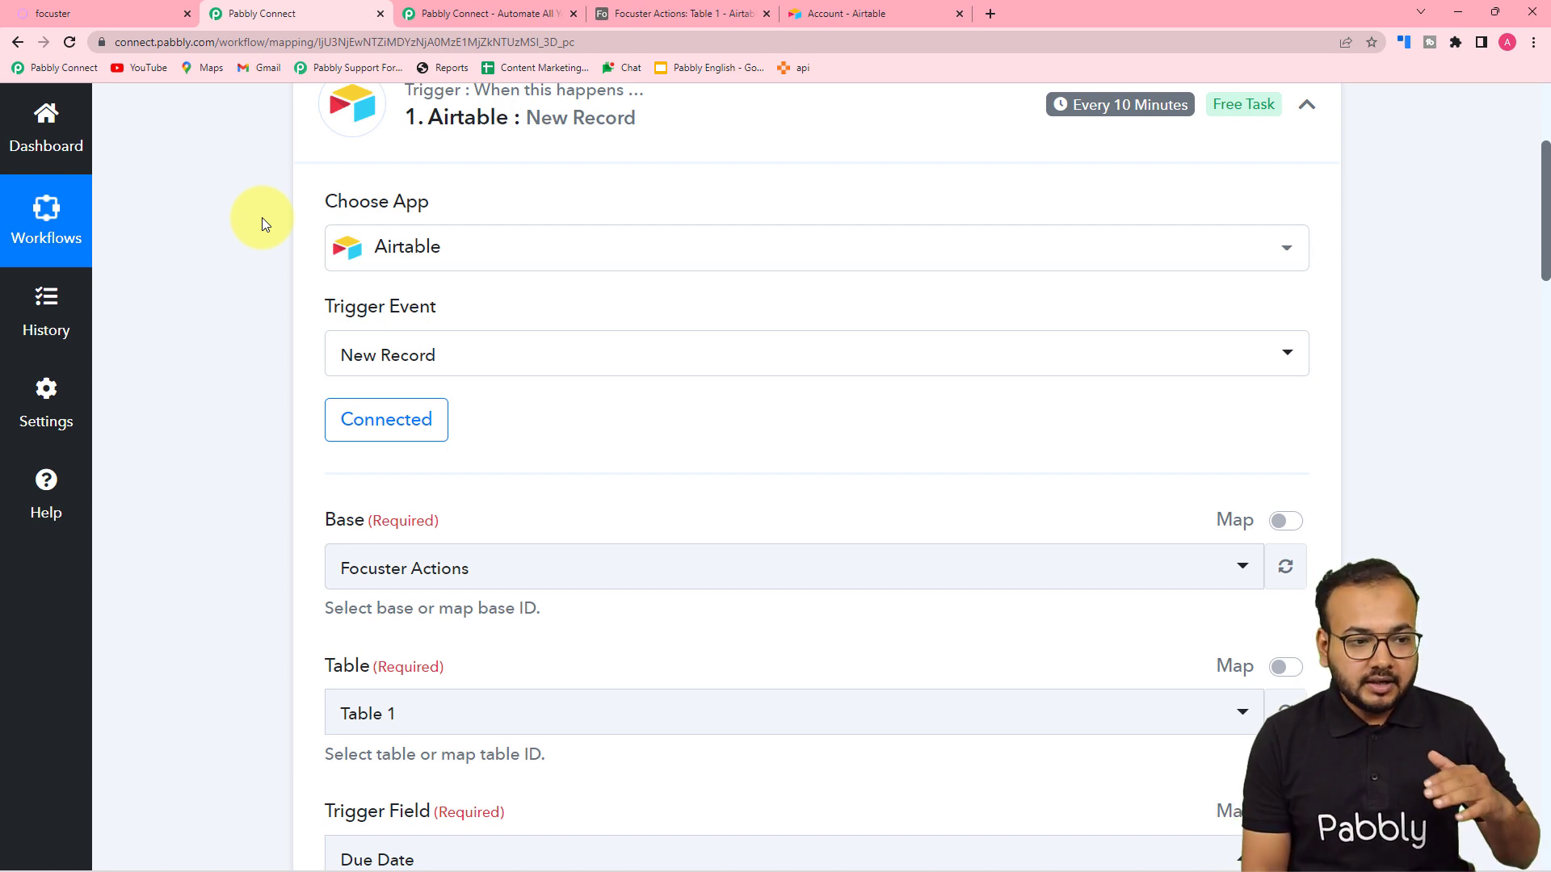
pyautogui.scroll(3, 275, 212)
pyautogui.click(739, 8)
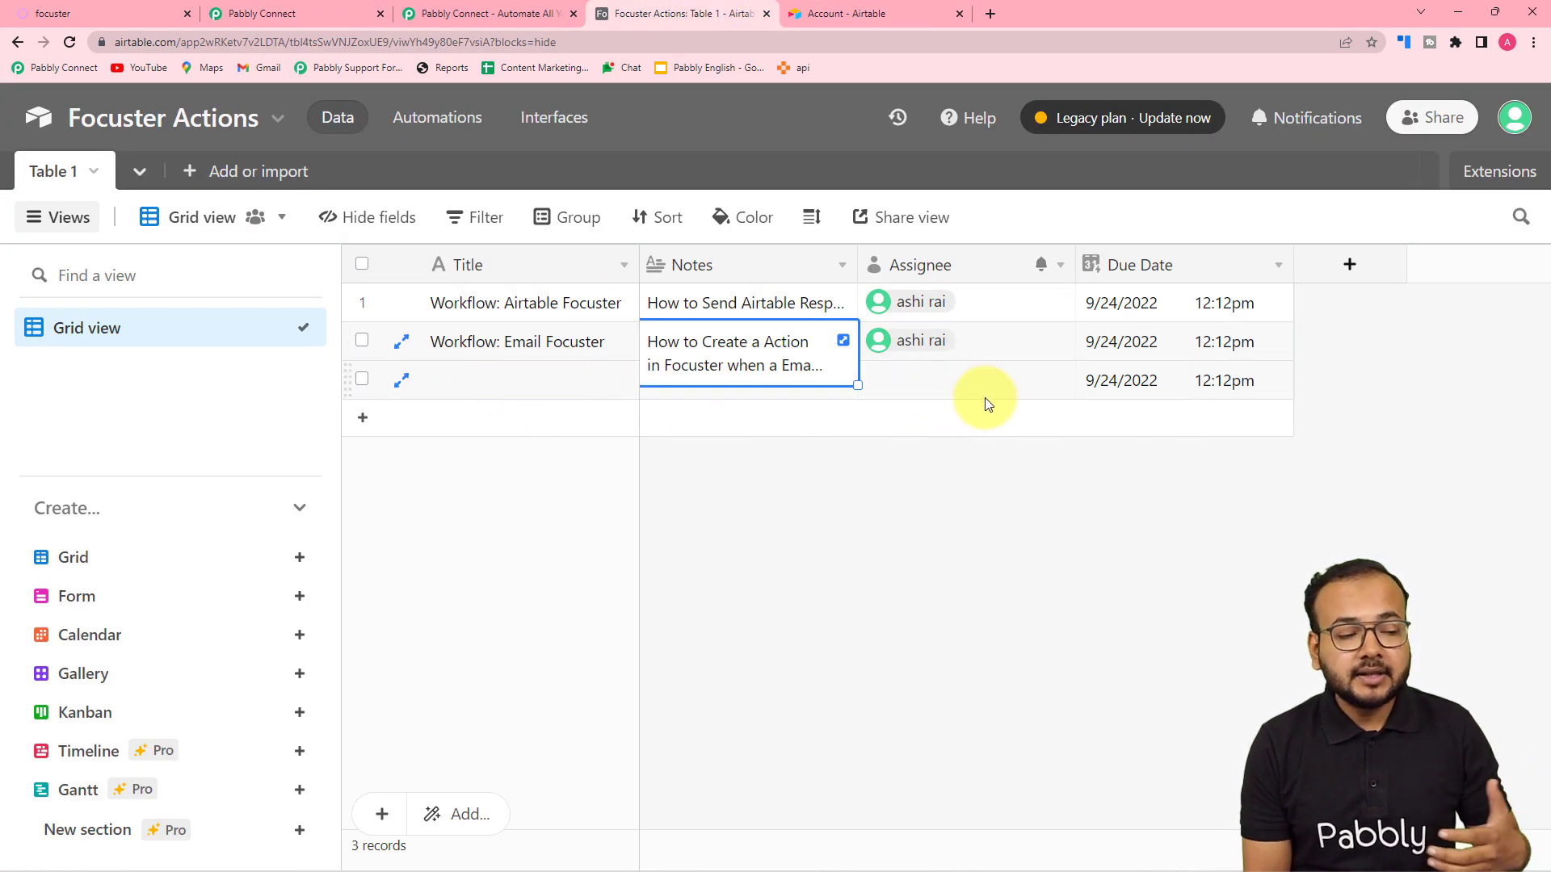
pyautogui.click(84, 17)
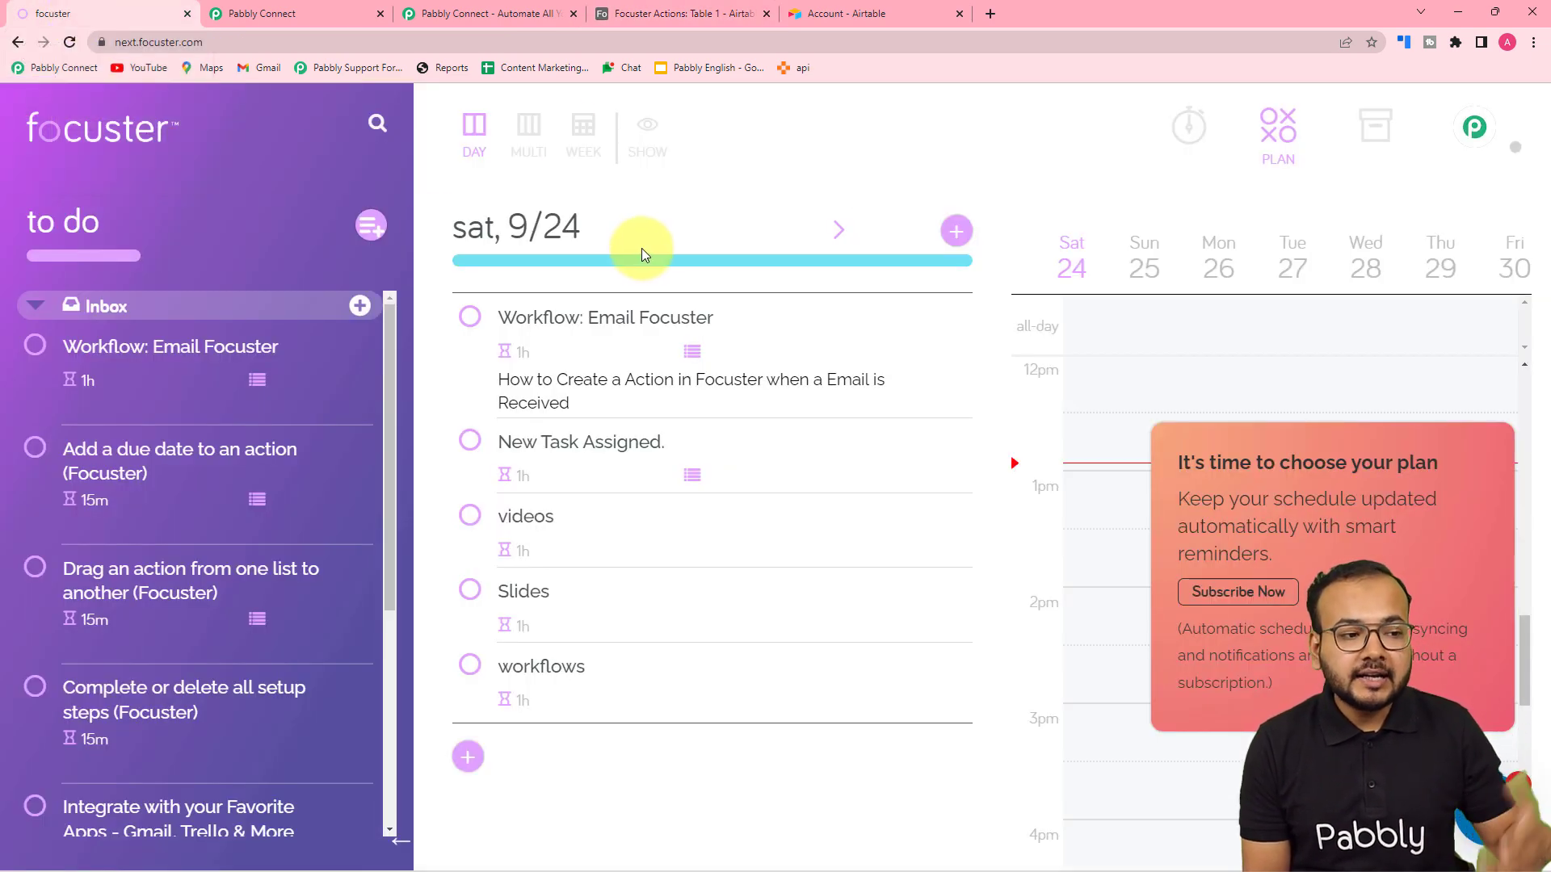
pyautogui.click(298, 8)
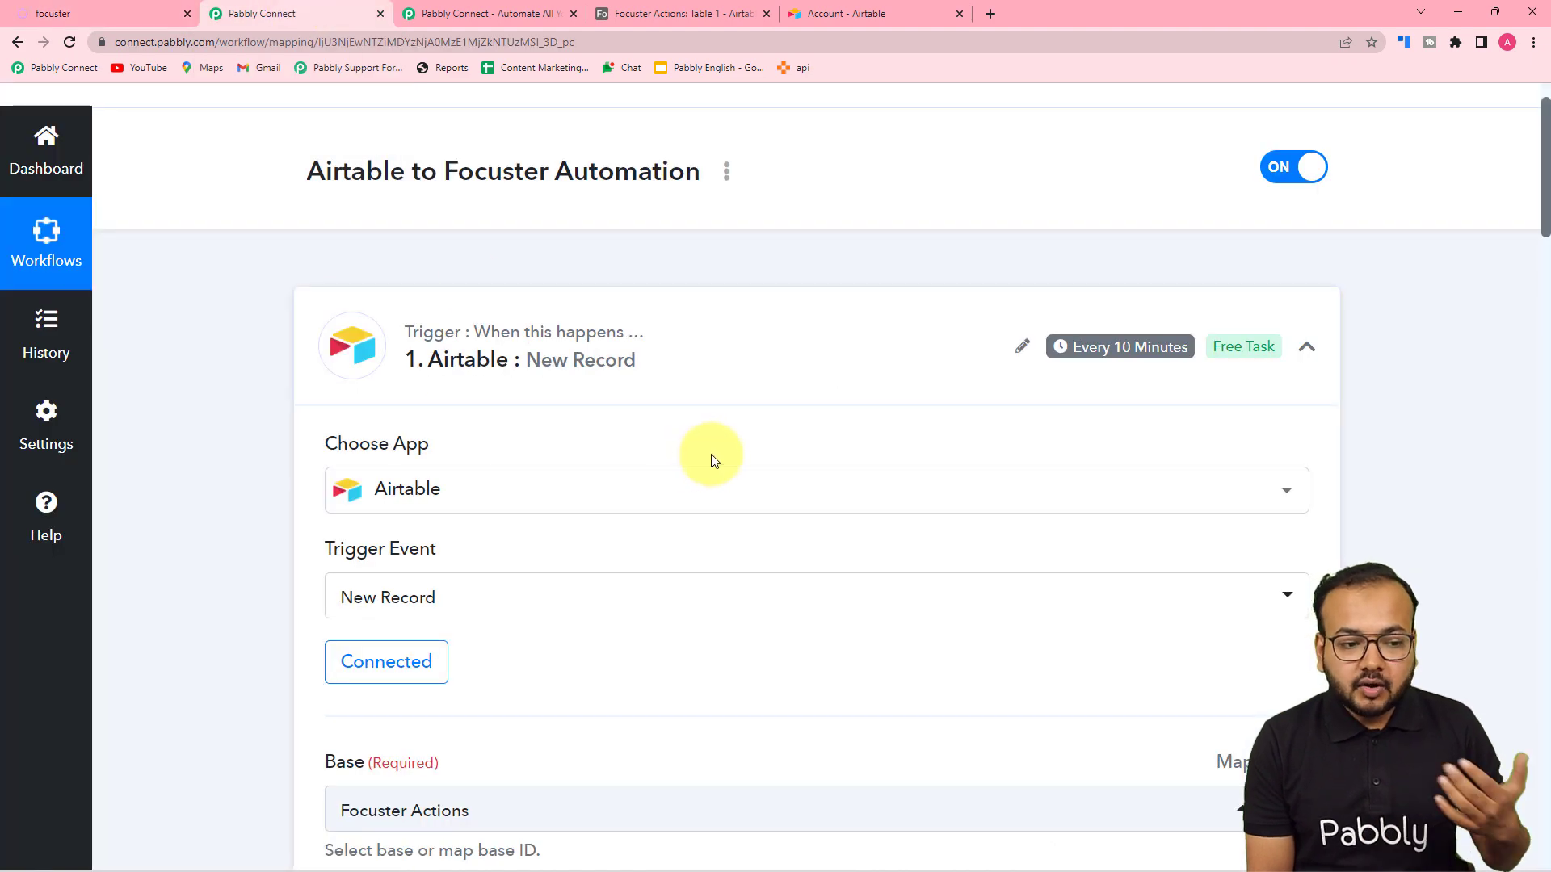